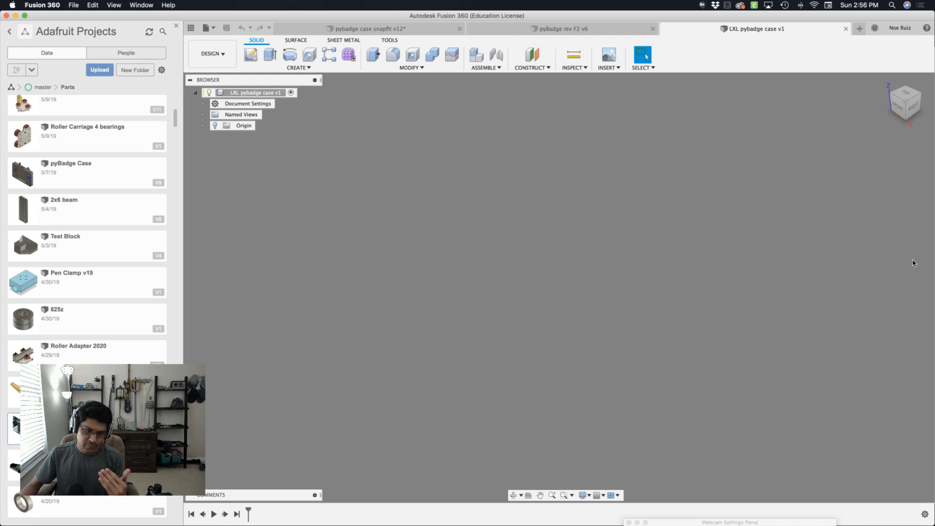
Change the pyBadge rev F2 document from the Animation to the Design workspace, and return to the LXL pybadge case document
{"action": "left_click", "coordinate": [571, 31]}
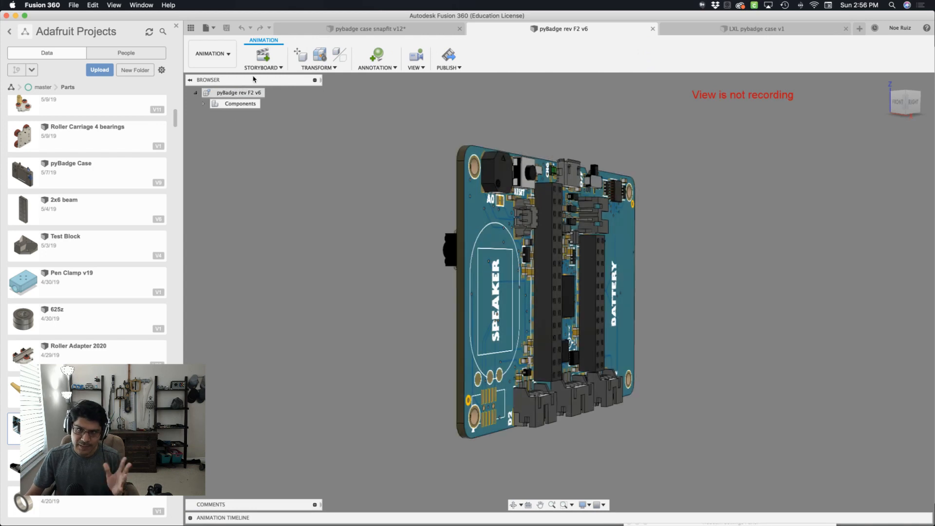
{"action": "left_click", "coordinate": [212, 53]}
{"action": "left_click", "coordinate": [220, 79]}
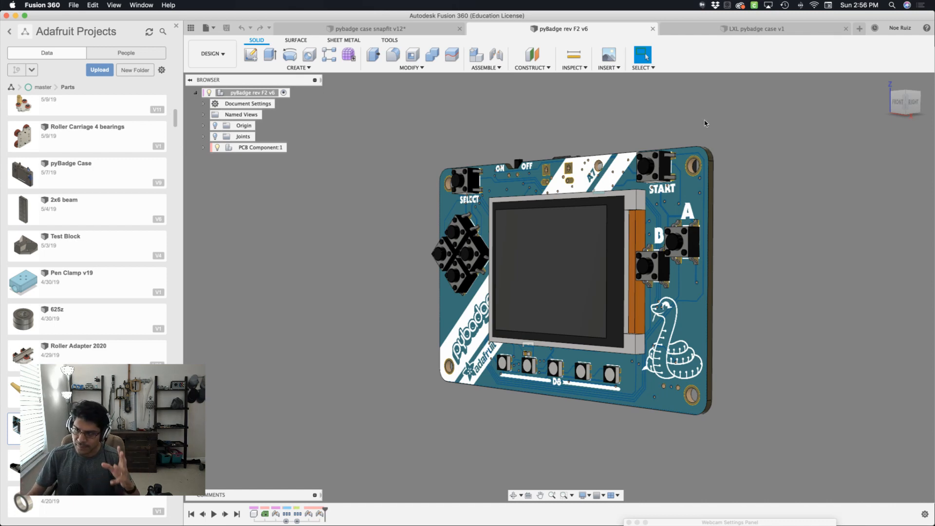
{"action": "left_click", "coordinate": [698, 29]}
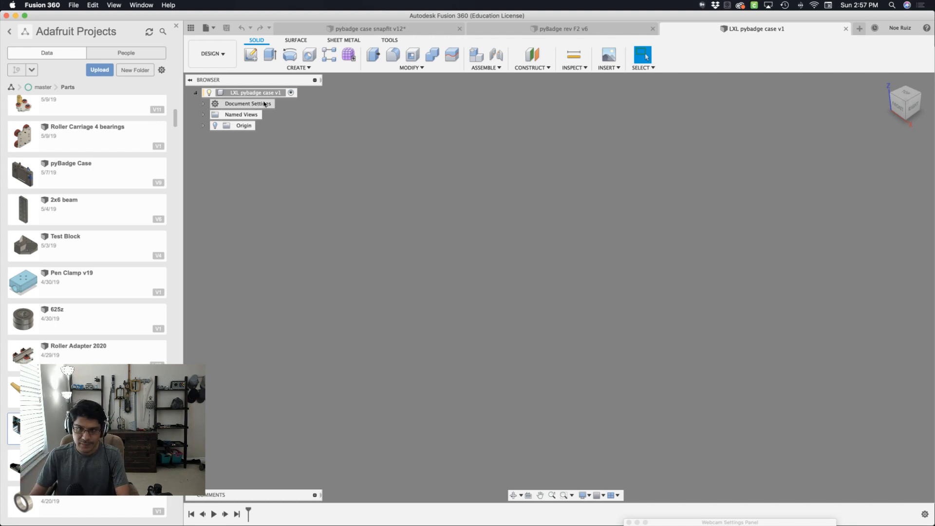
Create an empty component named Case in the LXL pybadge case design
{"action": "key", "text": "shift+n"}
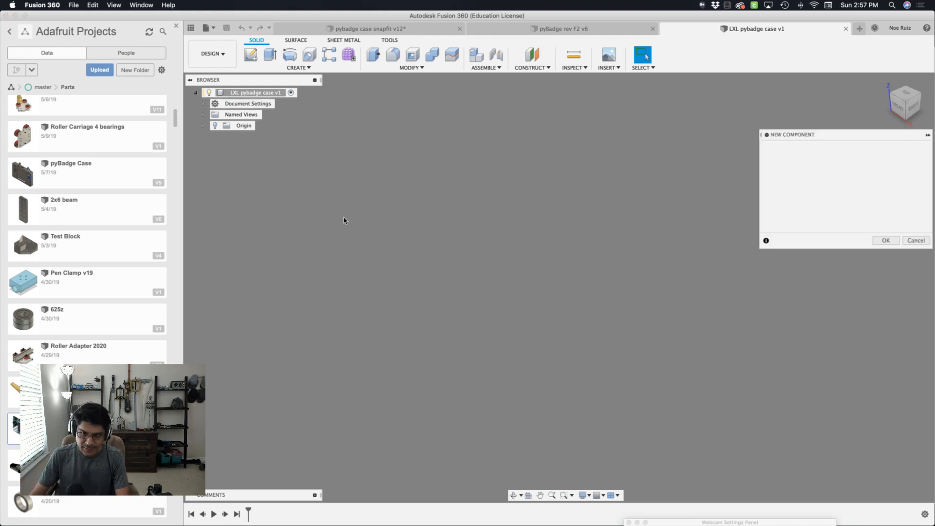
{"action": "double_click", "coordinate": [893, 183]}
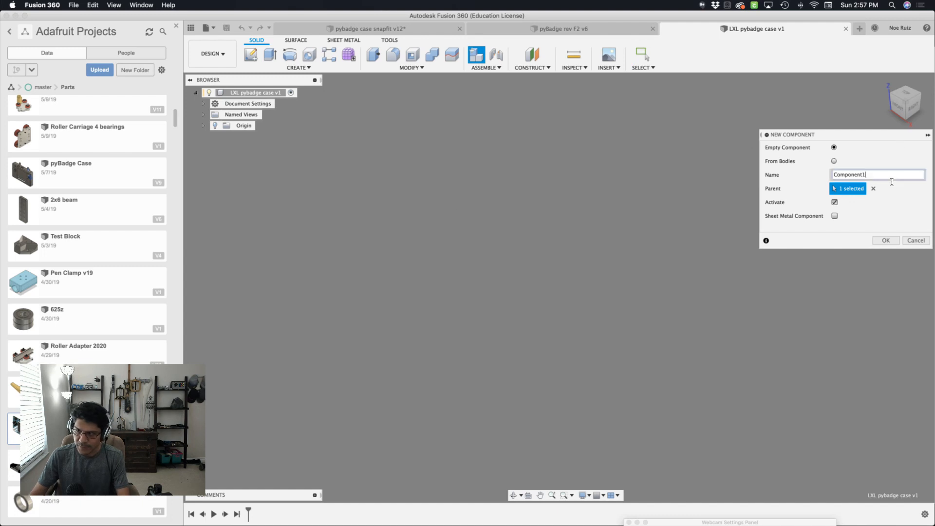
{"action": "type", "text": "Case"}
{"action": "key", "text": "Return"}
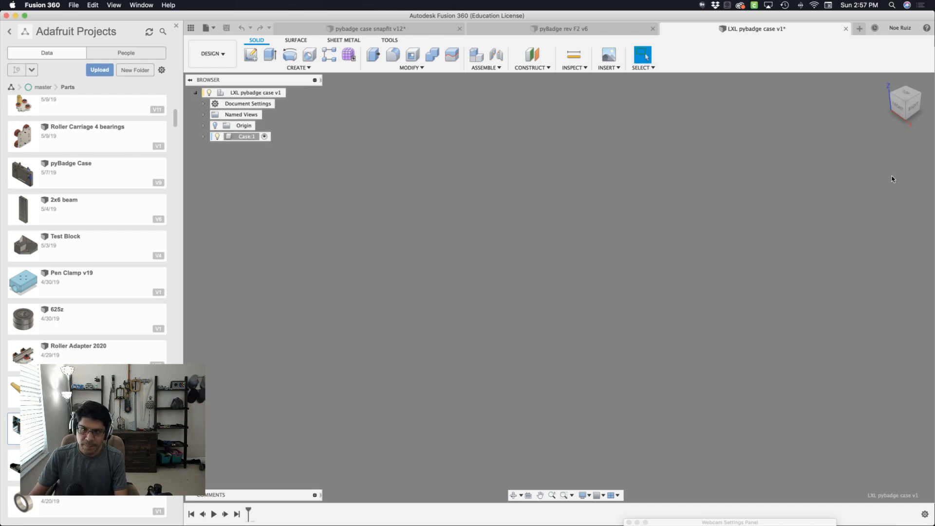
Create an empty component named Top inside the Case component
{"action": "key", "text": "shift+n"}
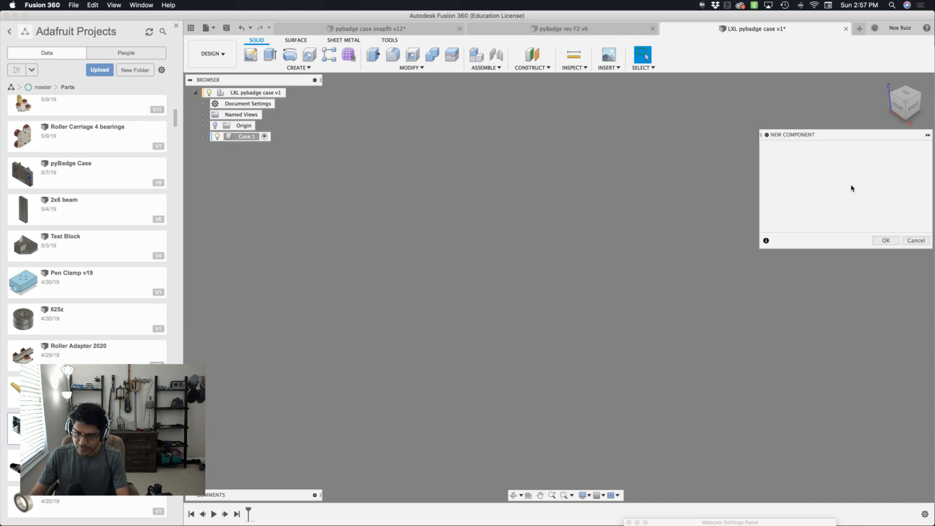
{"action": "double_click", "coordinate": [868, 179]}
{"action": "type", "text": "Top"}
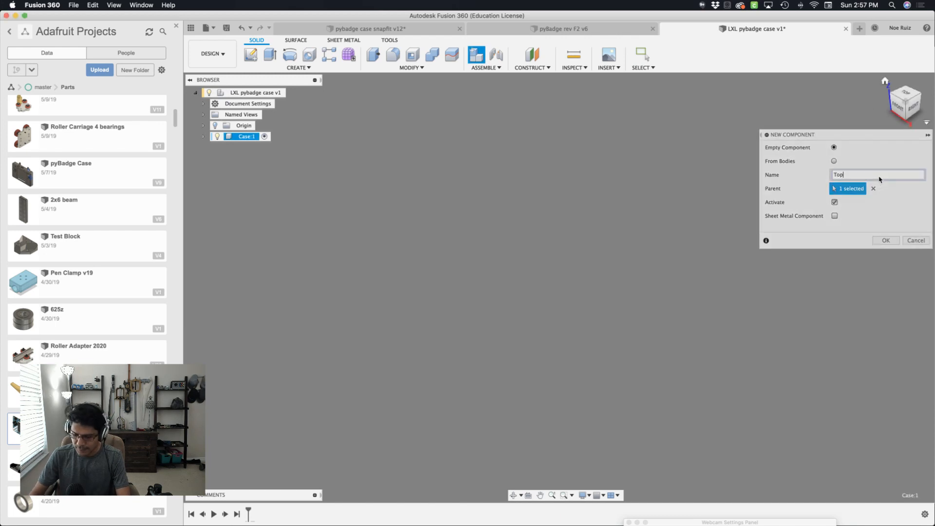
{"action": "key", "text": "Return"}
Create an empty component named Bottom with the Case component as its parent
{"action": "key", "text": "shift+n"}
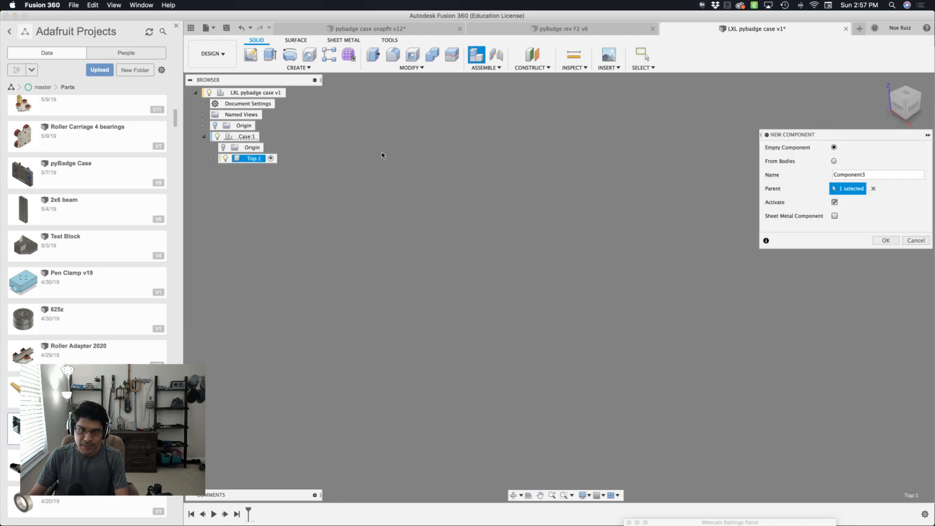
{"action": "left_click", "coordinate": [873, 189]}
{"action": "left_click", "coordinate": [248, 136]}
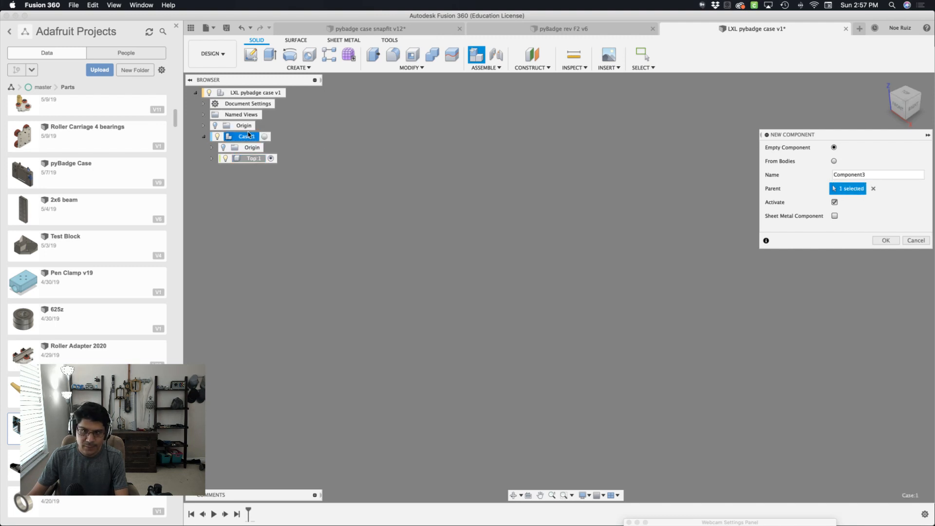
{"action": "double_click", "coordinate": [874, 178]}
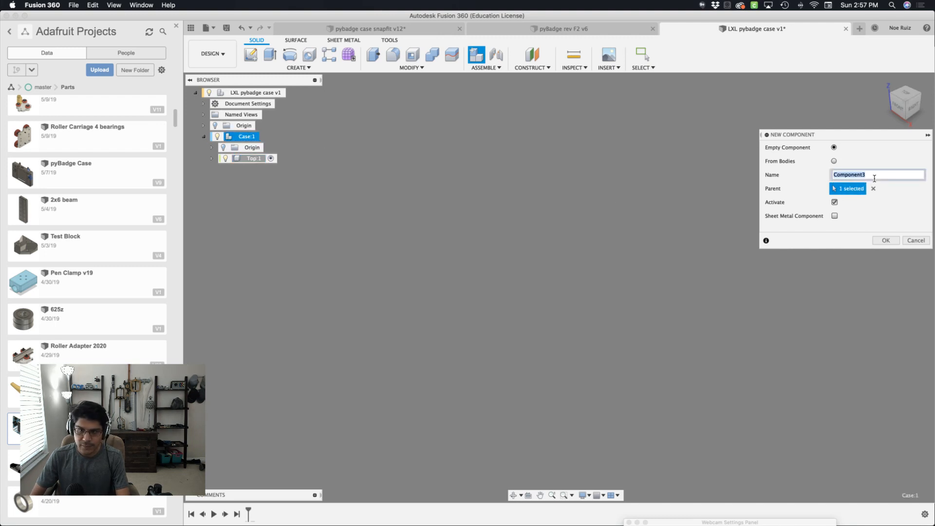
{"action": "type", "text": "Bottom"}
{"action": "key", "text": "Return"}
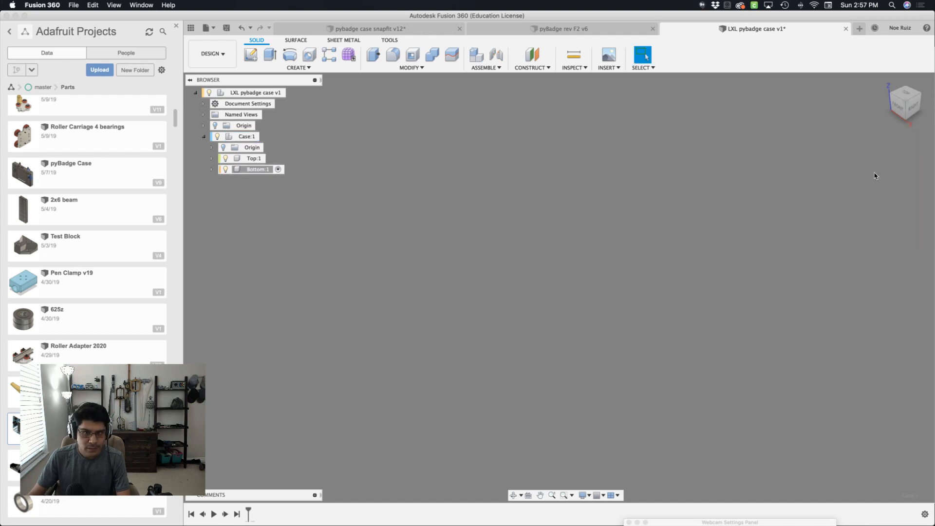
Activate the top-level component and insert the pyBadge rev F2 board into the design without moving it
{"action": "left_click", "coordinate": [265, 137]}
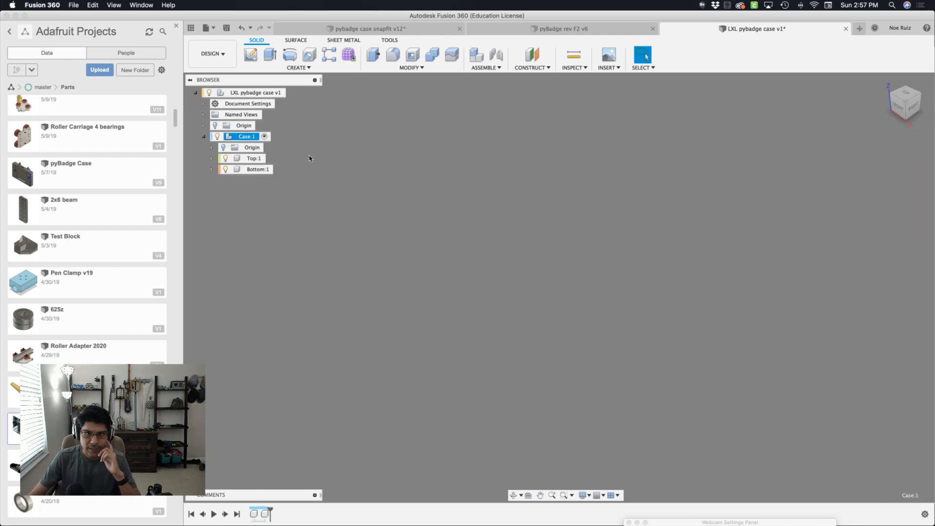
{"action": "left_click", "coordinate": [291, 93]}
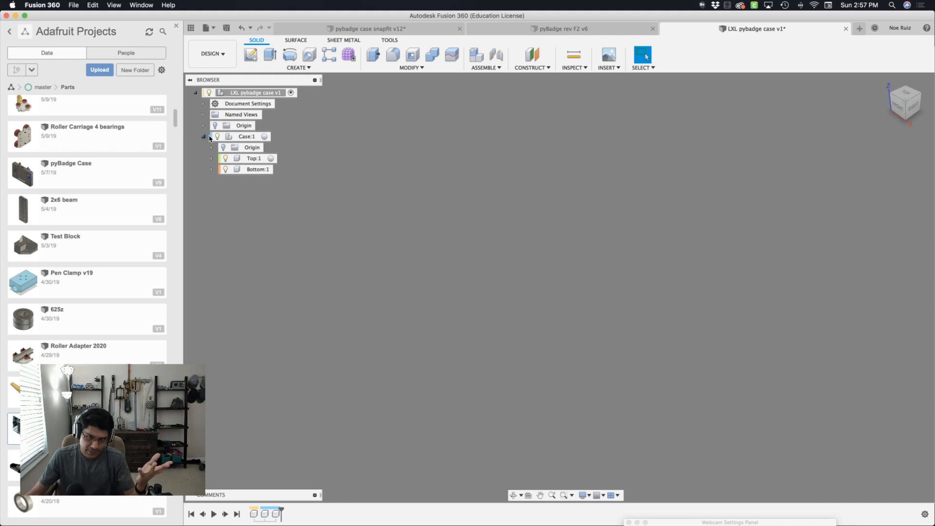
{"action": "right_click", "coordinate": [110, 492]}
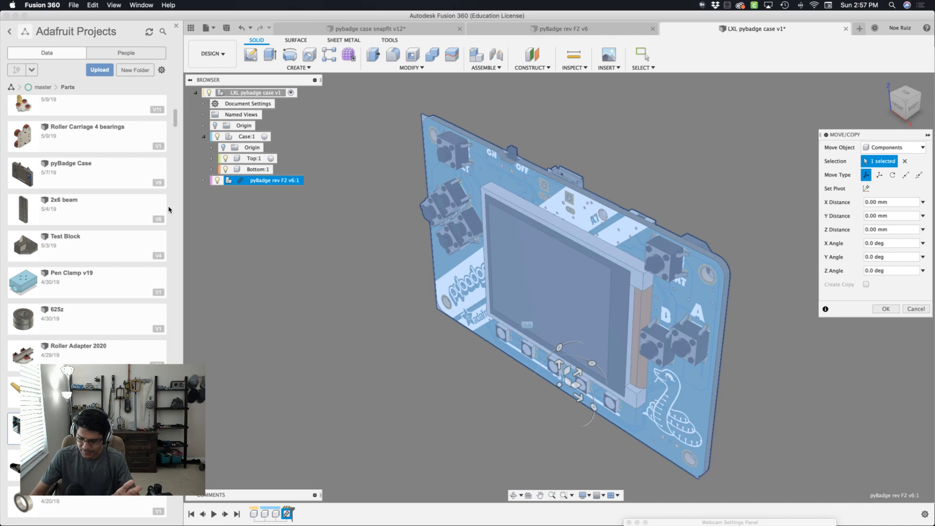
{"action": "key", "text": "Return"}
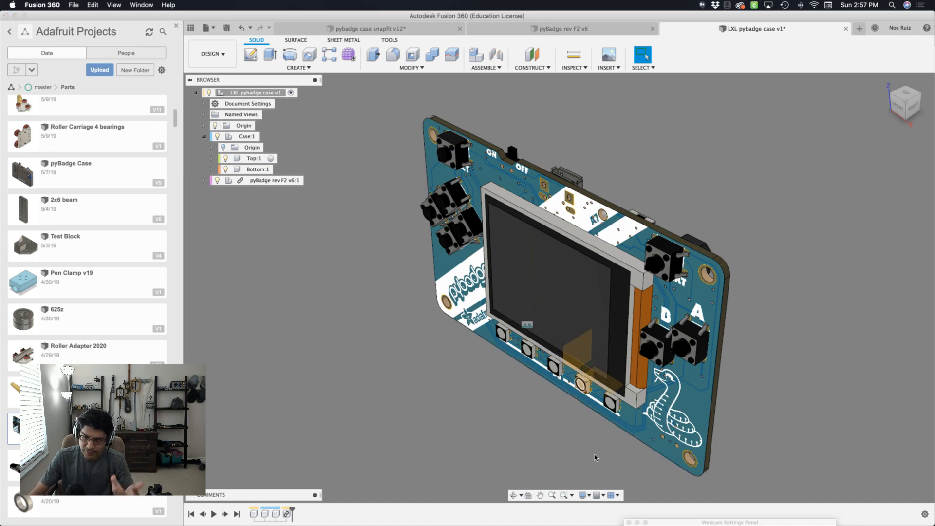
Add a rigid joint from the midpoint of the board's edge below the I2C connector to the design's origin point, hiding the board temporarily
{"action": "middle_click_drag", "start_coordinate": [790, 427], "coordinate": [653, 373], "text": "shift"}
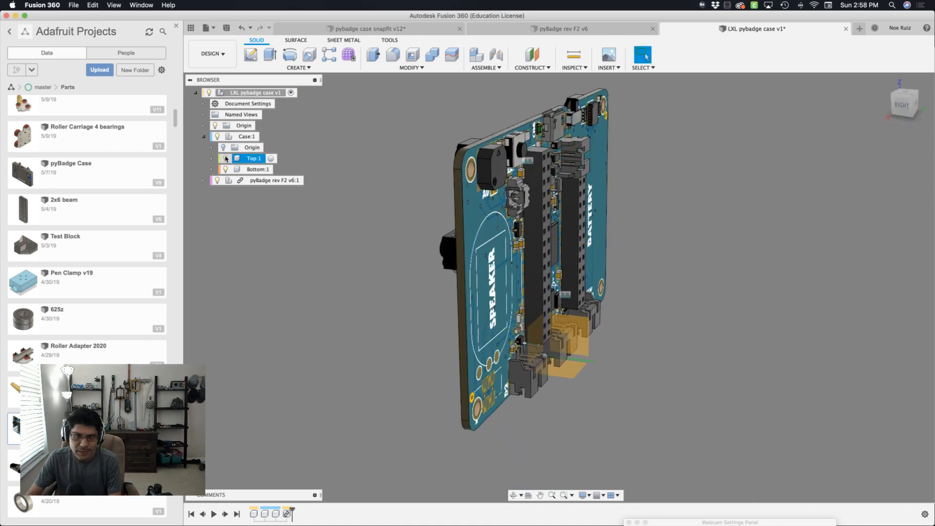
{"action": "middle_click_drag", "start_coordinate": [711, 475], "coordinate": [599, 384], "text": "shift"}
{"action": "scroll", "coordinate": [599, 385], "scroll_direction": "up", "scroll_amount": 10}
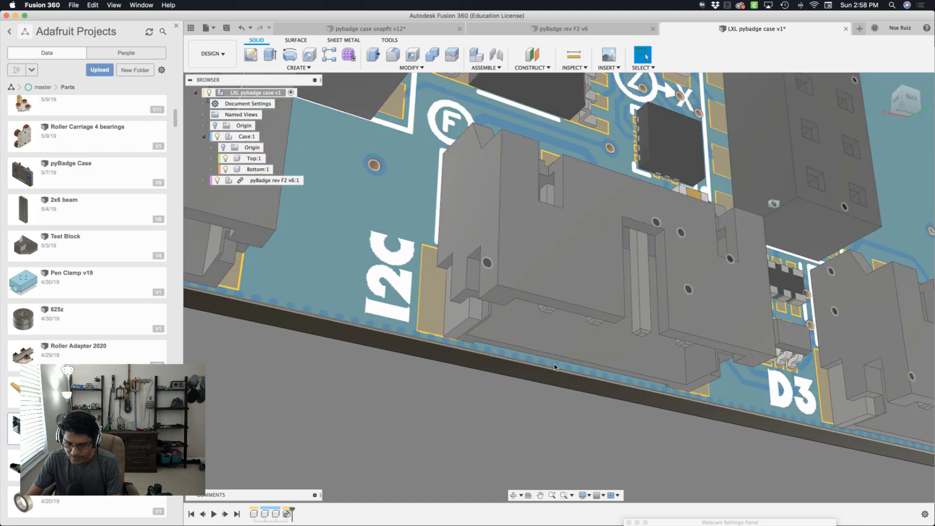
{"action": "key", "text": "j"}
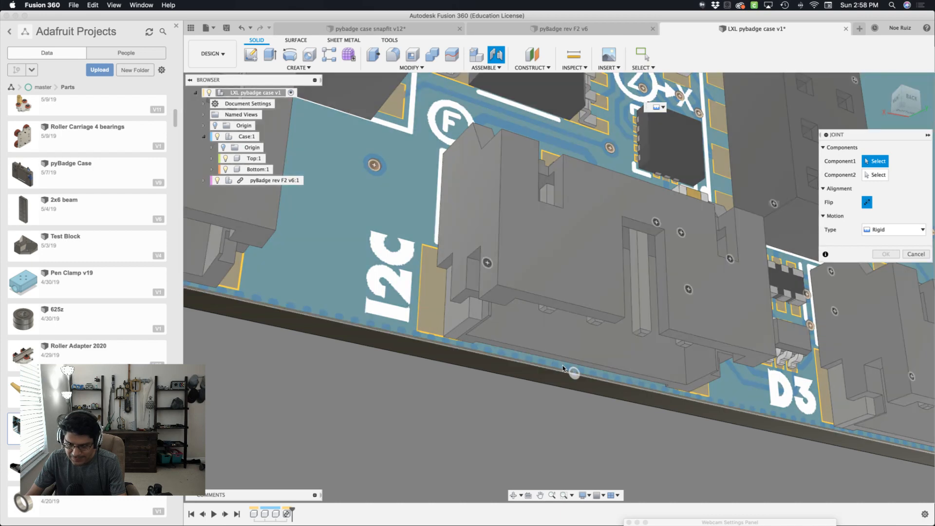
{"action": "left_click", "coordinate": [568, 370]}
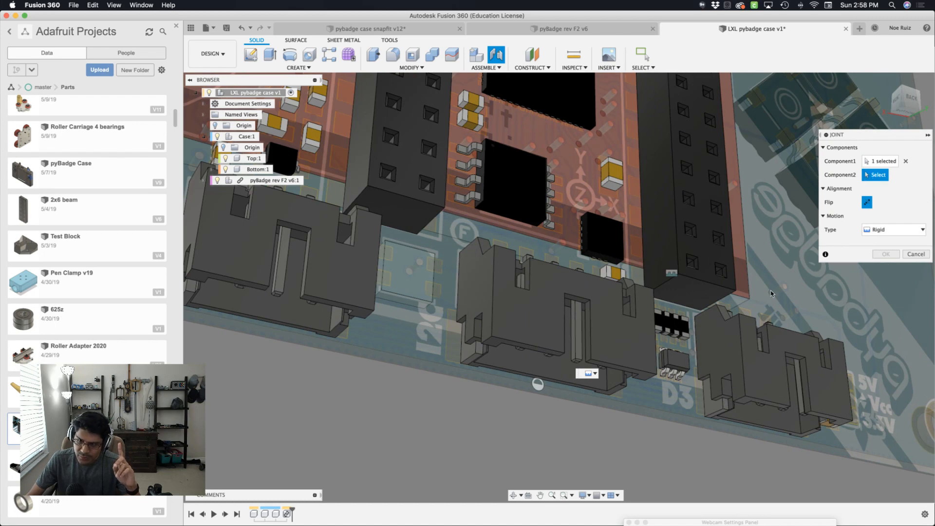
{"action": "scroll", "coordinate": [617, 386], "scroll_direction": "down", "scroll_amount": 5}
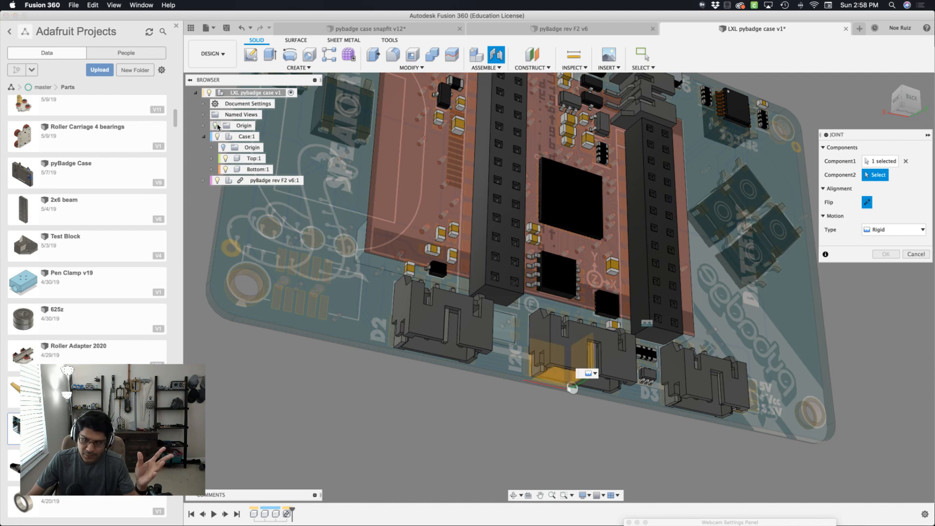
{"action": "left_click", "coordinate": [217, 180]}
{"action": "middle_click_drag", "start_coordinate": [442, 334], "coordinate": [501, 295], "text": "shift"}
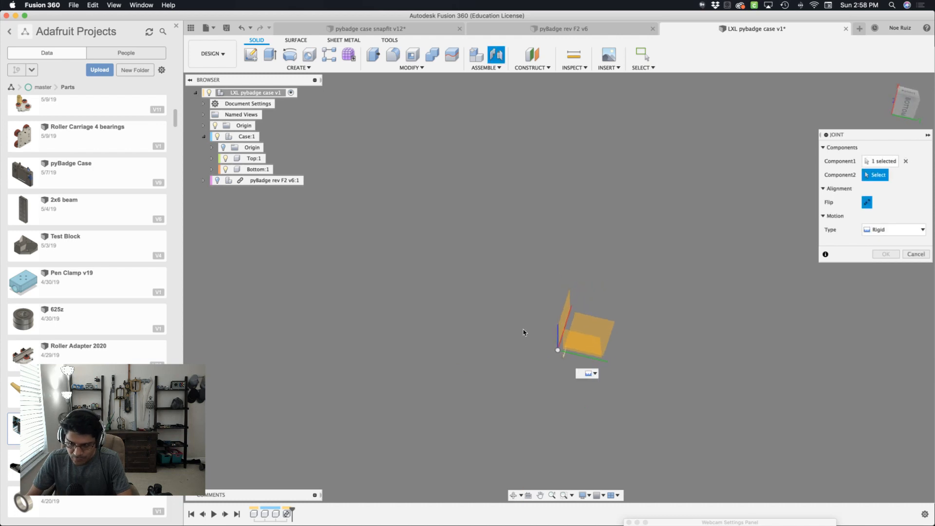
{"action": "left_click", "coordinate": [557, 350]}
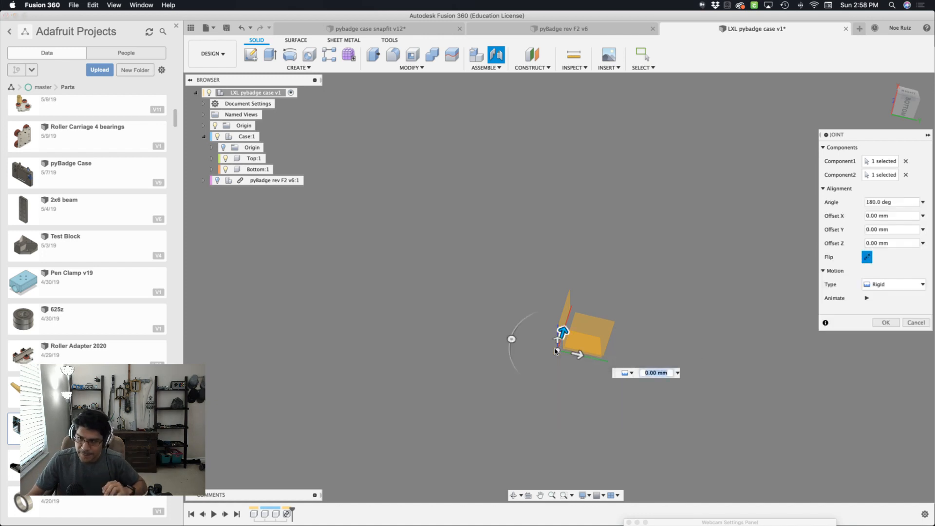
{"action": "left_click", "coordinate": [217, 180]}
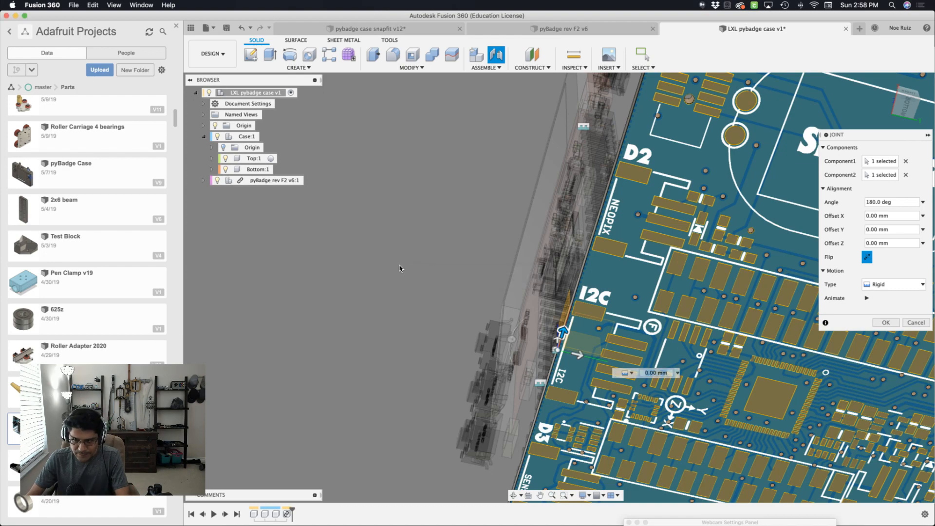
{"action": "middle_click_drag", "start_coordinate": [403, 267], "coordinate": [420, 323], "text": "shift"}
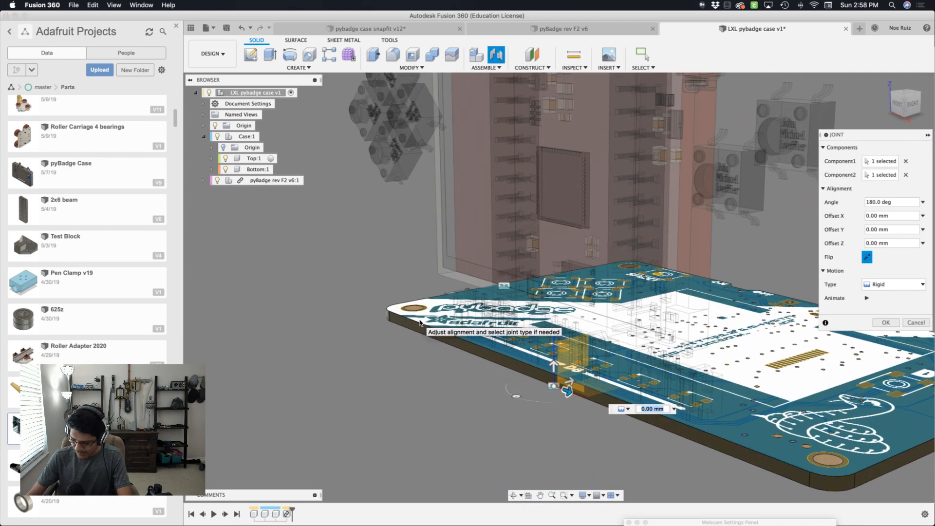
{"action": "key", "text": "Return"}
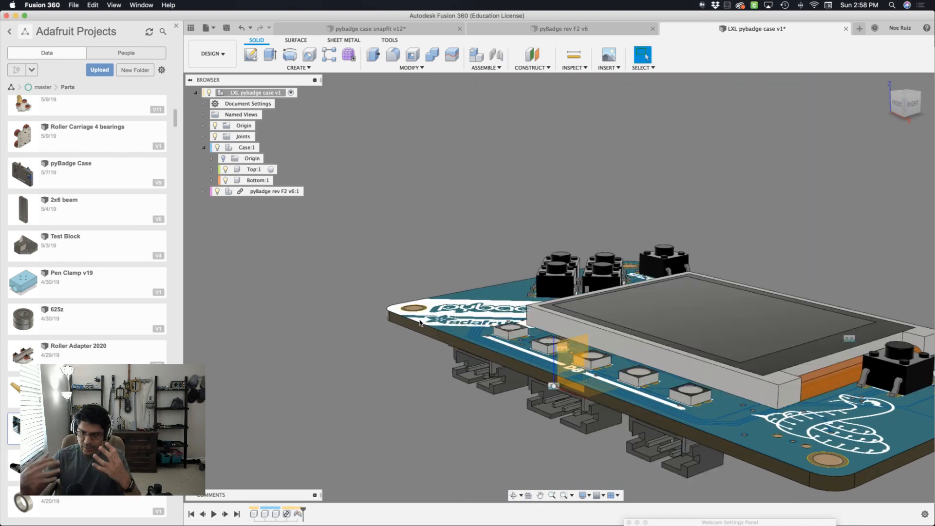
Check the joined board's orientation from the right side and at an angle, and activate the Case component
{"action": "left_click", "coordinate": [913, 103]}
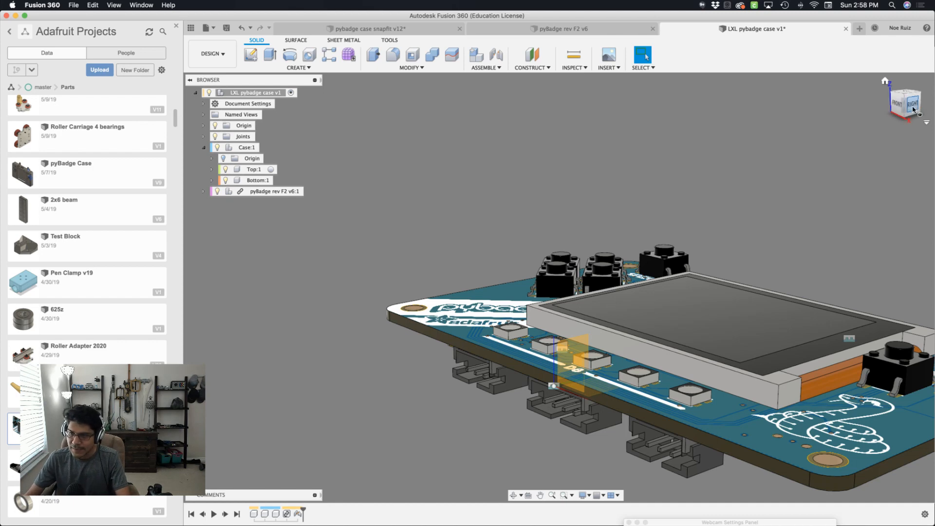
{"action": "scroll", "coordinate": [566, 376], "scroll_direction": "up", "scroll_amount": 5}
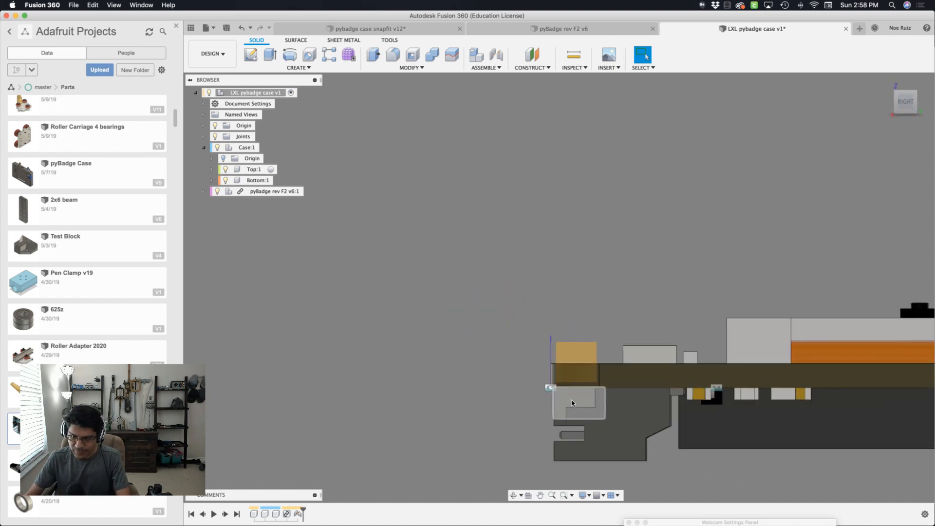
{"action": "middle_click_drag", "start_coordinate": [499, 359], "coordinate": [451, 469], "text": "shift"}
{"action": "scroll", "coordinate": [418, 396], "scroll_direction": "down", "scroll_amount": 3}
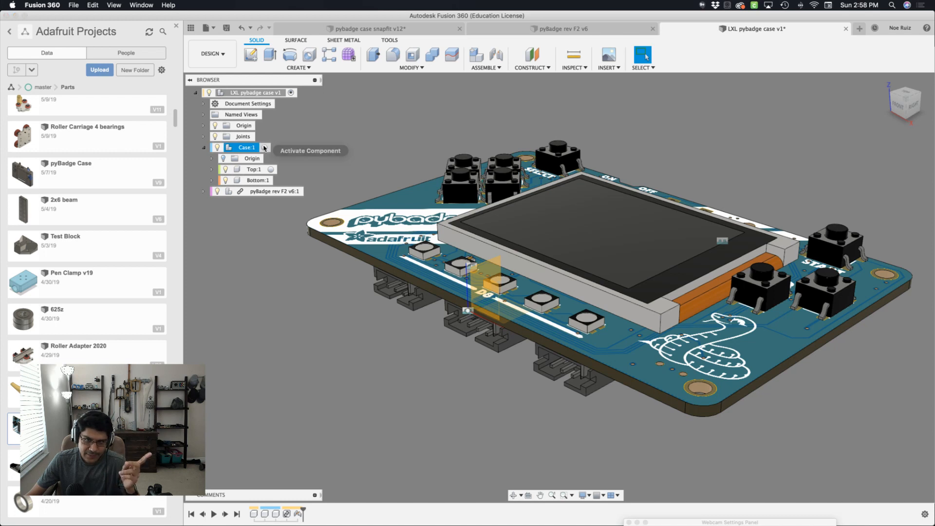
{"action": "left_click", "coordinate": [264, 148]}
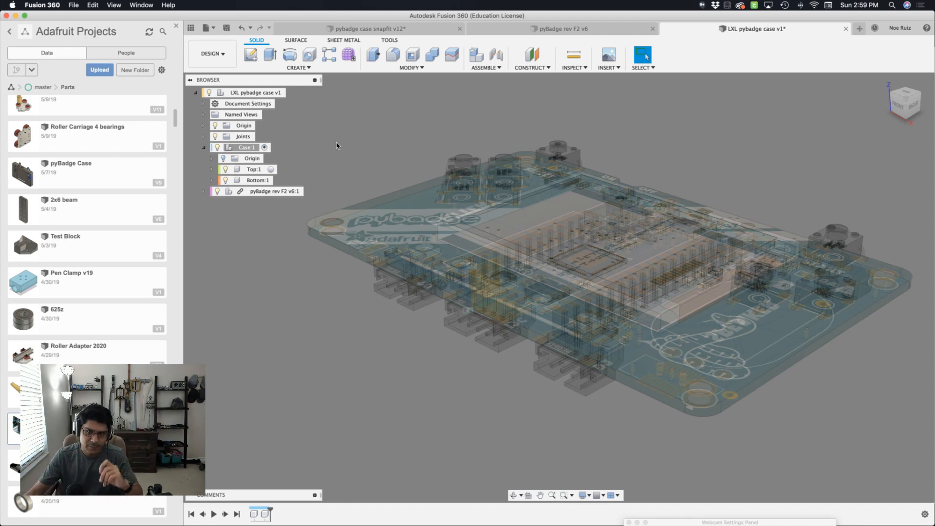
Hide the pyBadge board and create a construction plane in the Case component offset -8 mm from the XY plane
{"action": "left_click", "coordinate": [547, 68]}
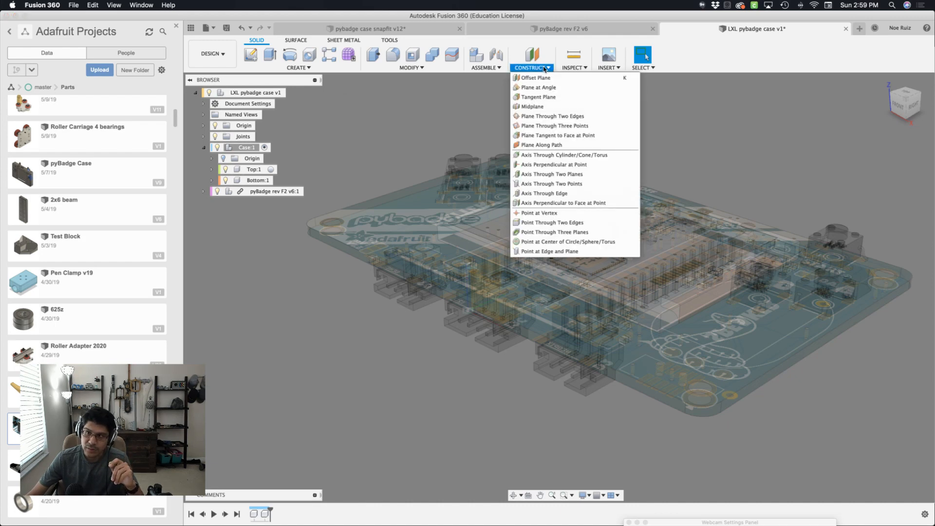
{"action": "left_click", "coordinate": [535, 77]}
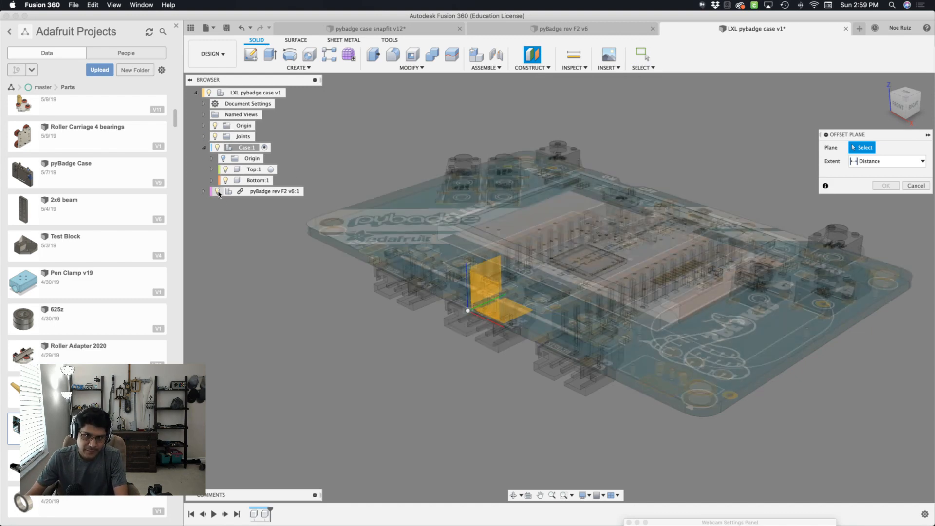
{"action": "left_click", "coordinate": [217, 192]}
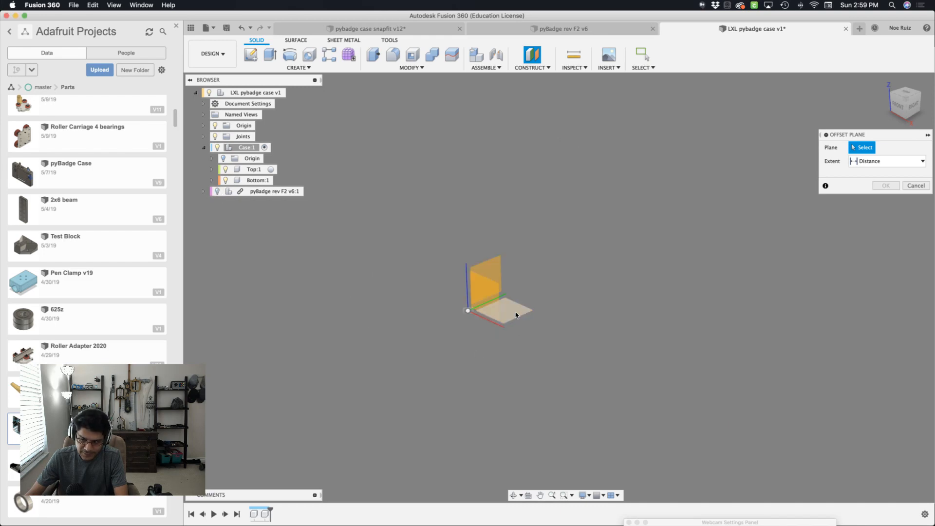
{"action": "left_click", "coordinate": [511, 316]}
{"action": "left_click_drag", "start_coordinate": [614, 317], "coordinate": [616, 351]}
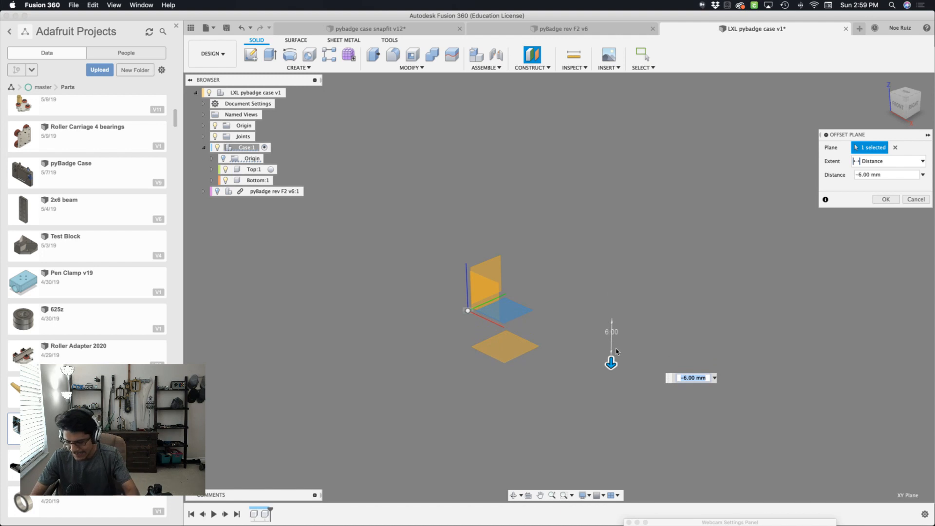
{"action": "type", "text": "-8"}
{"action": "key", "text": "Return"}
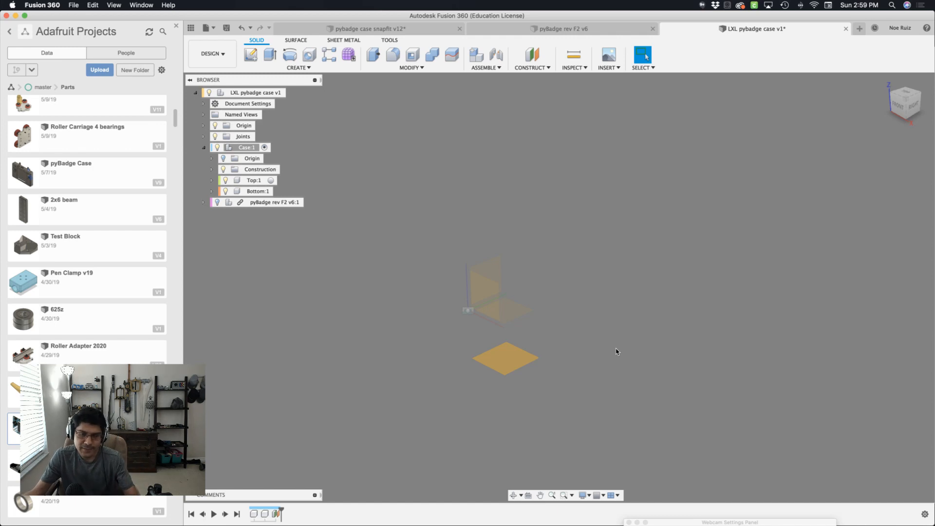
Activate the Bottom component and start a sketch on the offset construction plane
{"action": "left_click", "coordinate": [499, 364]}
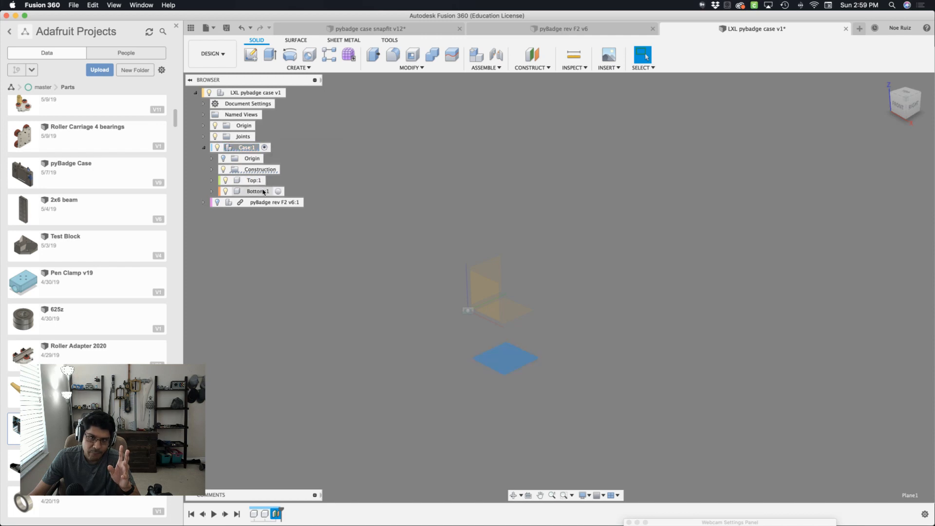
{"action": "left_click", "coordinate": [278, 191]}
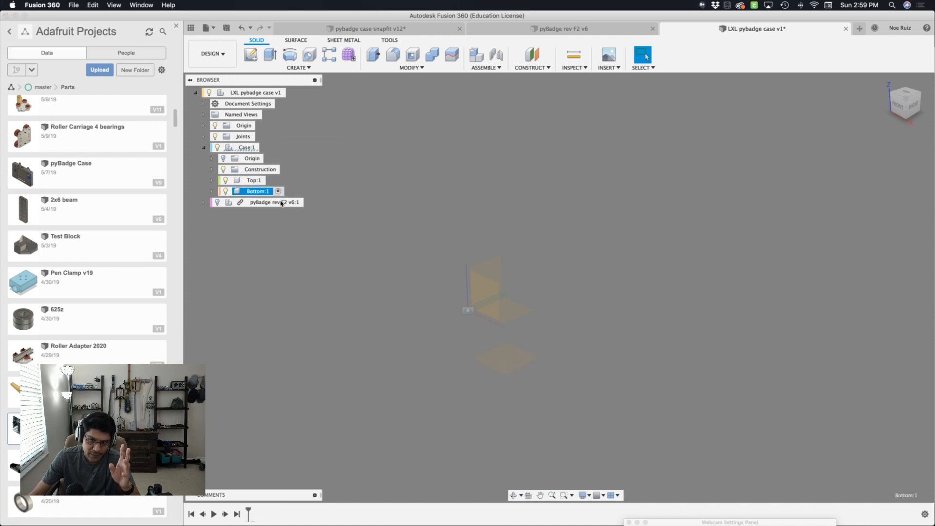
{"action": "left_click", "coordinate": [346, 303]}
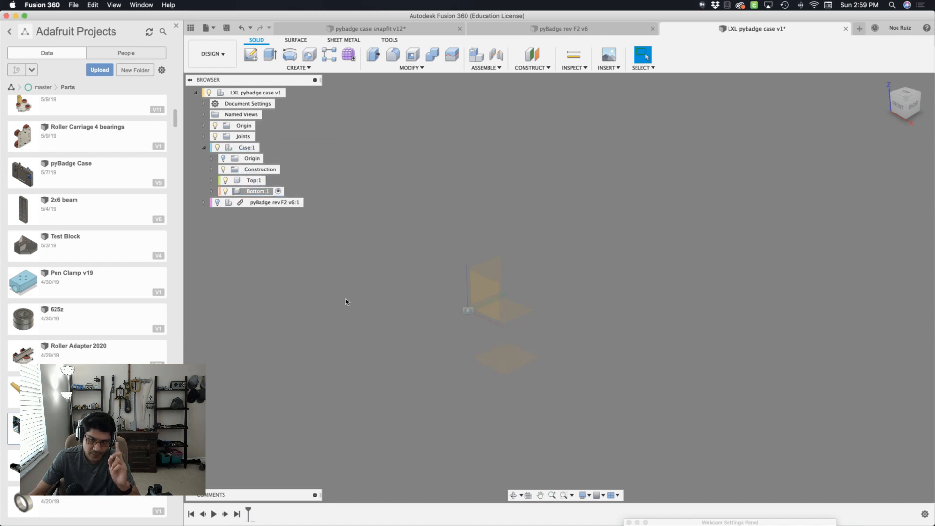
{"action": "left_click", "coordinate": [515, 361]}
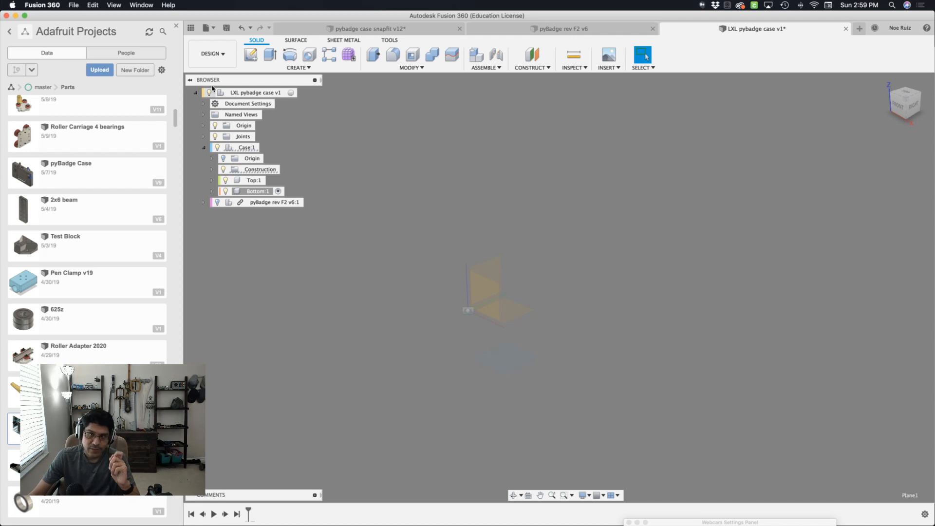
{"action": "left_click", "coordinate": [252, 53]}
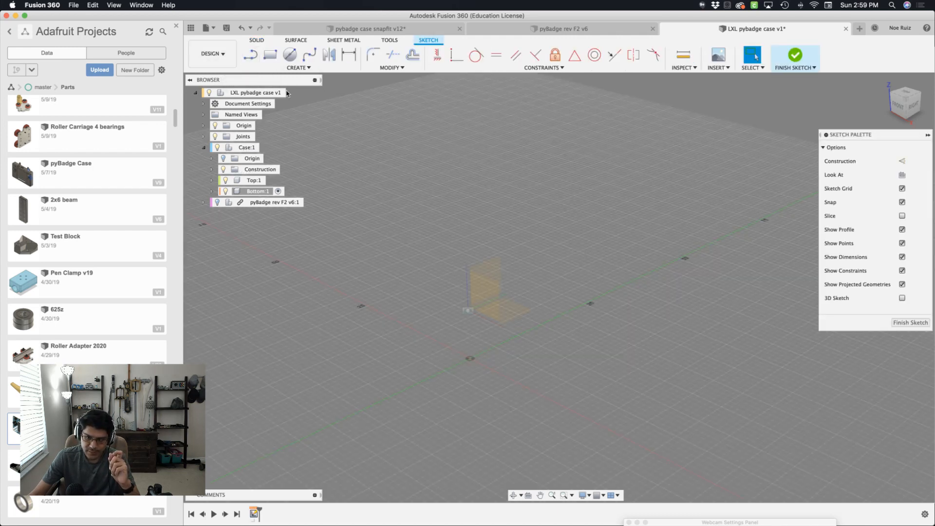
Show the pyBadge board over the sketch and select the edge of a corner mounting hole
{"action": "left_click", "coordinate": [217, 203]}
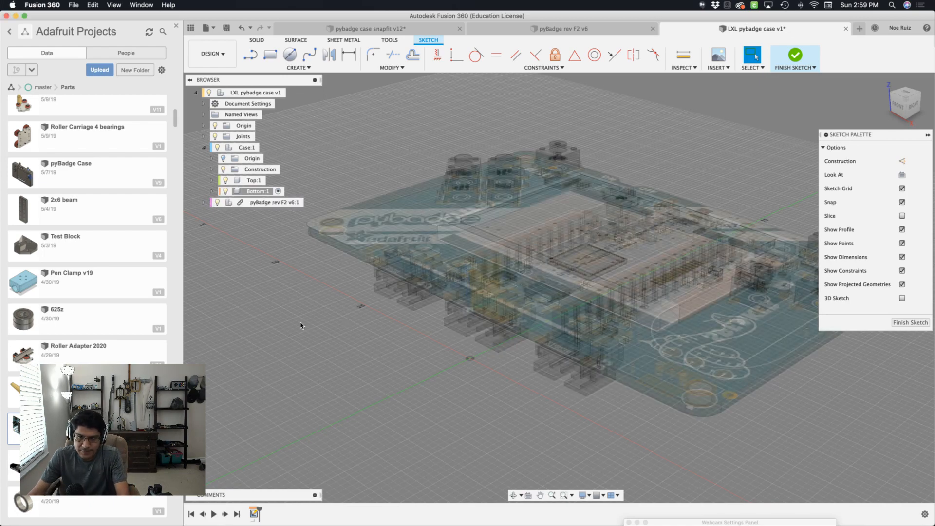
{"action": "mouse_move", "coordinate": [301, 325]}
{"action": "middle_mouse_down", "text": "shift"}
{"action": "mouse_move", "coordinate": [308, 333]}
{"action": "mouse_move", "coordinate": [420, 295]}
{"action": "mouse_move", "coordinate": [516, 237]}
{"action": "middle_mouse_up", "text": "shift"}
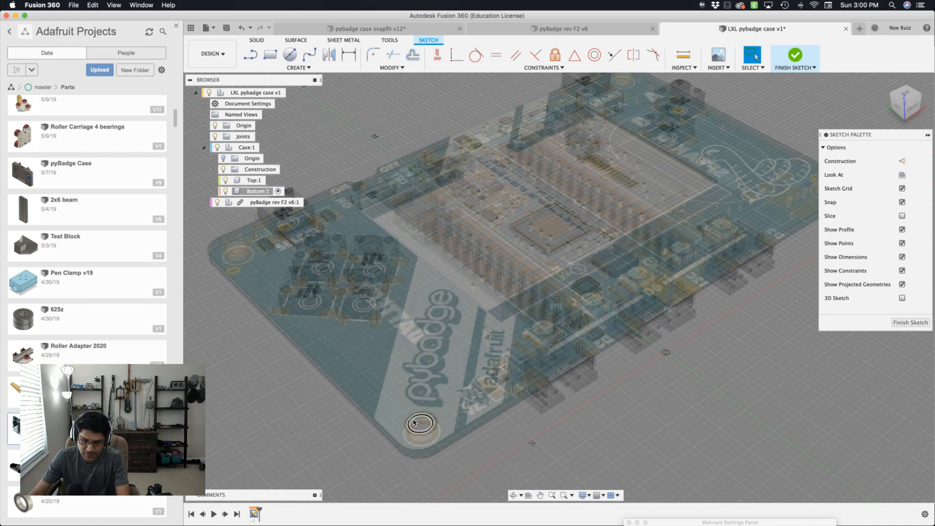
{"action": "left_click", "coordinate": [414, 422]}
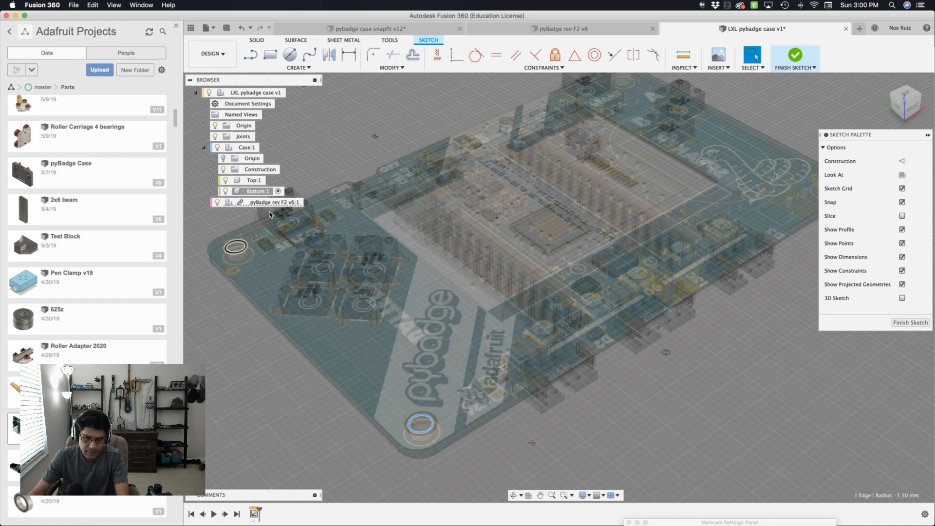
{"action": "left_click", "coordinate": [376, 125]}
{"action": "scroll", "coordinate": [377, 118], "scroll_direction": "down", "scroll_amount": 4}
{"action": "middle_click_drag", "start_coordinate": [378, 117], "coordinate": [453, 196]}
{"action": "key", "text": "Escape"}
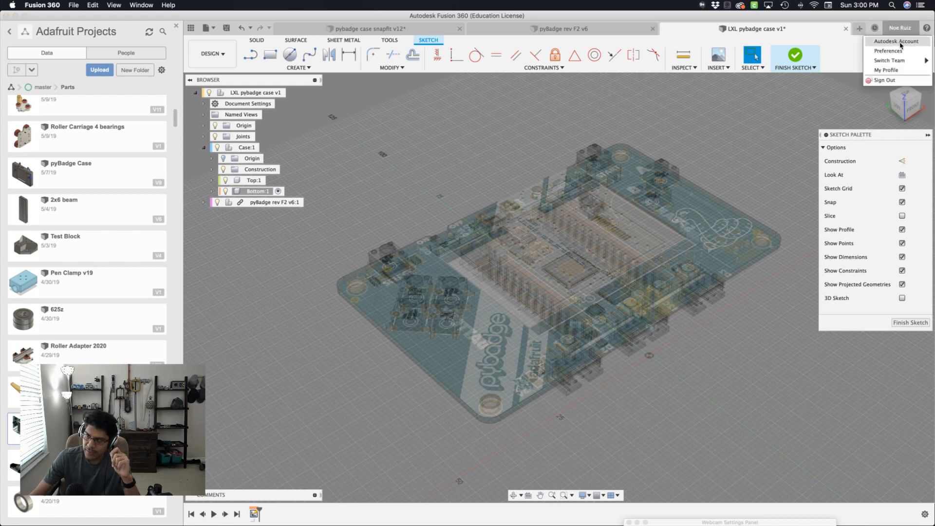
Review the general Design preferences, especially the option to auto project geometry on the active sketch plane
{"action": "key", "text": "super+comma"}
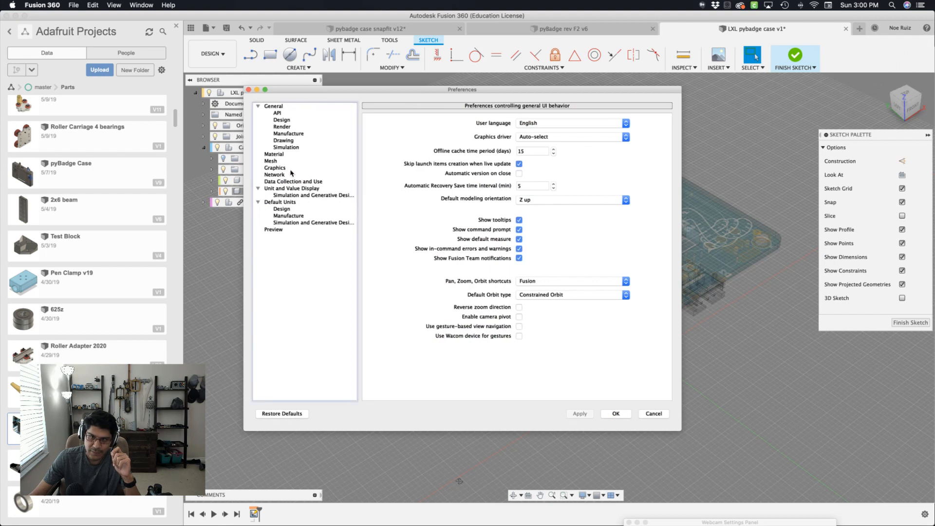
{"action": "left_click", "coordinate": [279, 121]}
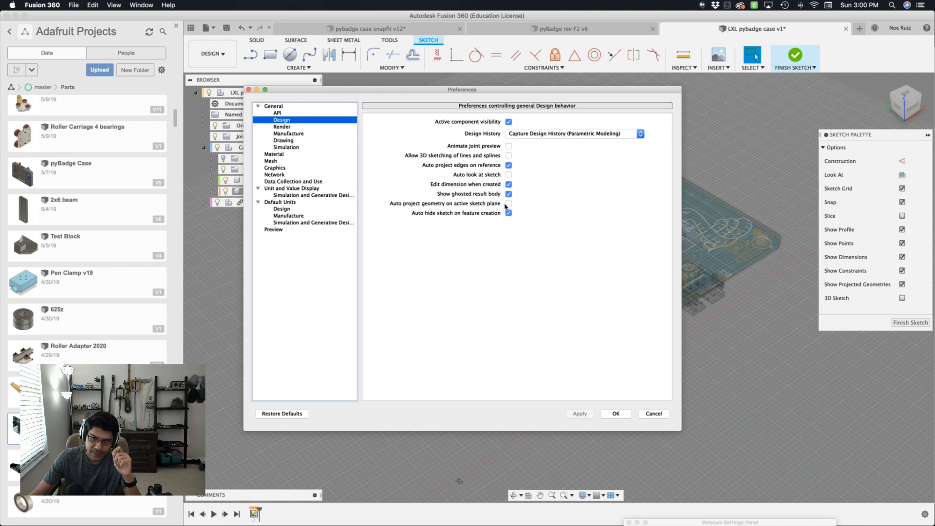
{"action": "mouse_move", "coordinate": [509, 205]}
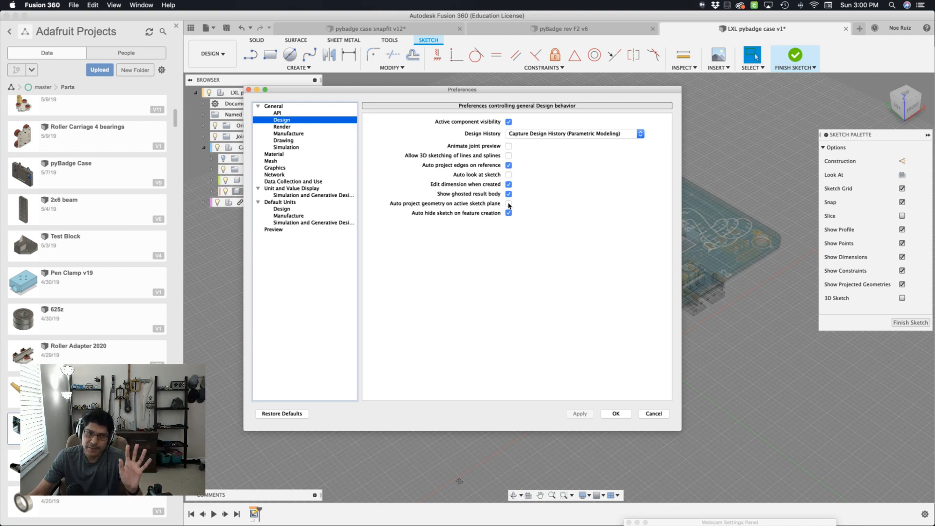
{"action": "left_click", "coordinate": [615, 414]}
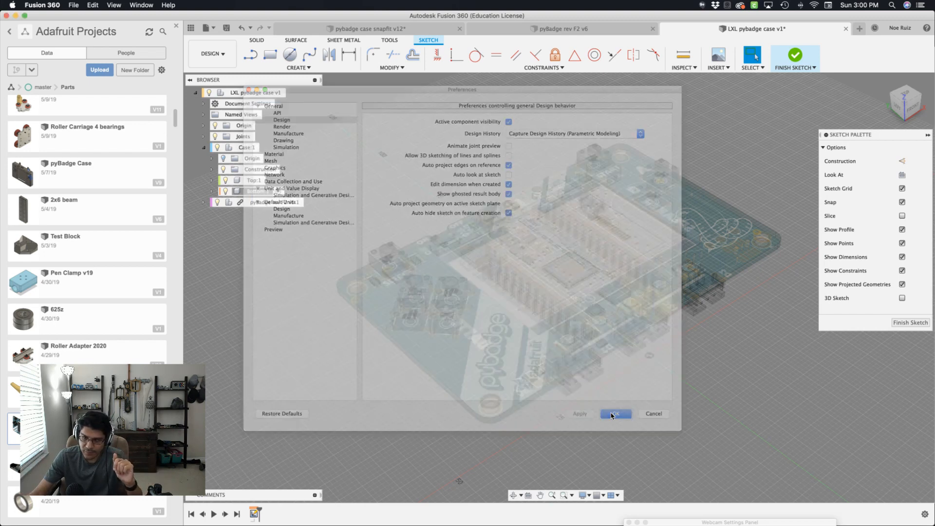
Project the edges of the board's four corner mounting holes into the sketch with the projection link on
{"action": "scroll", "coordinate": [493, 399], "scroll_direction": "up", "scroll_amount": 5}
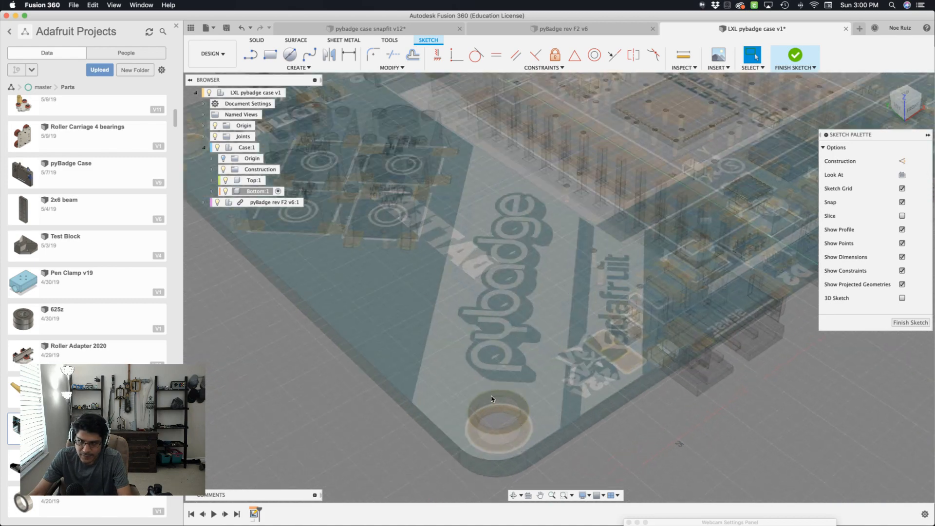
{"action": "key", "text": "p"}
{"action": "scroll", "coordinate": [494, 397], "scroll_direction": "down", "scroll_amount": 5}
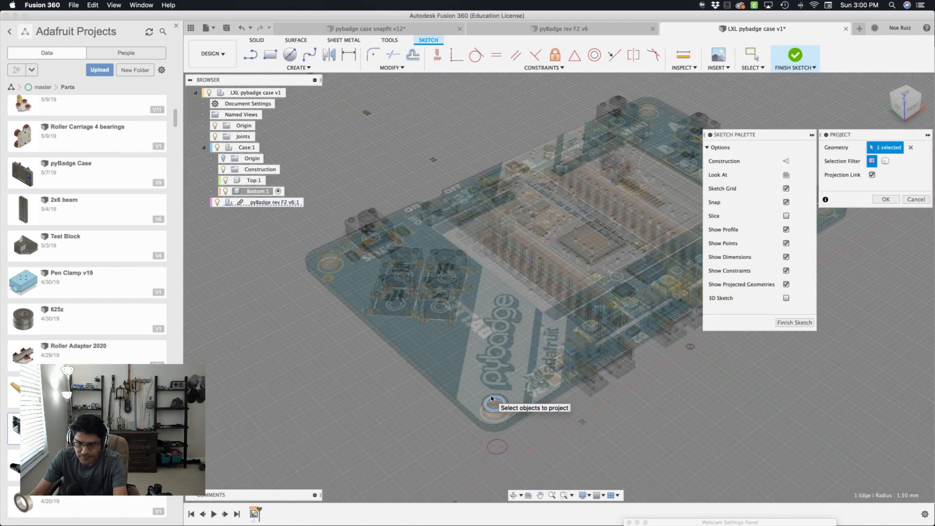
{"action": "scroll", "coordinate": [385, 263], "scroll_direction": "up", "scroll_amount": 5}
{"action": "scroll", "coordinate": [312, 280], "scroll_direction": "down", "scroll_amount": 3}
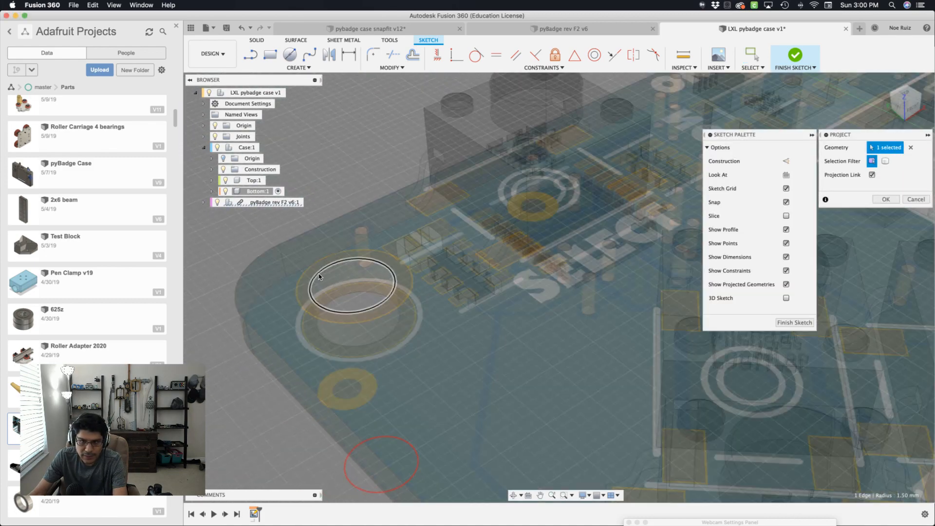
{"action": "left_click", "coordinate": [320, 278]}
{"action": "scroll", "coordinate": [320, 278], "scroll_direction": "down", "scroll_amount": 4}
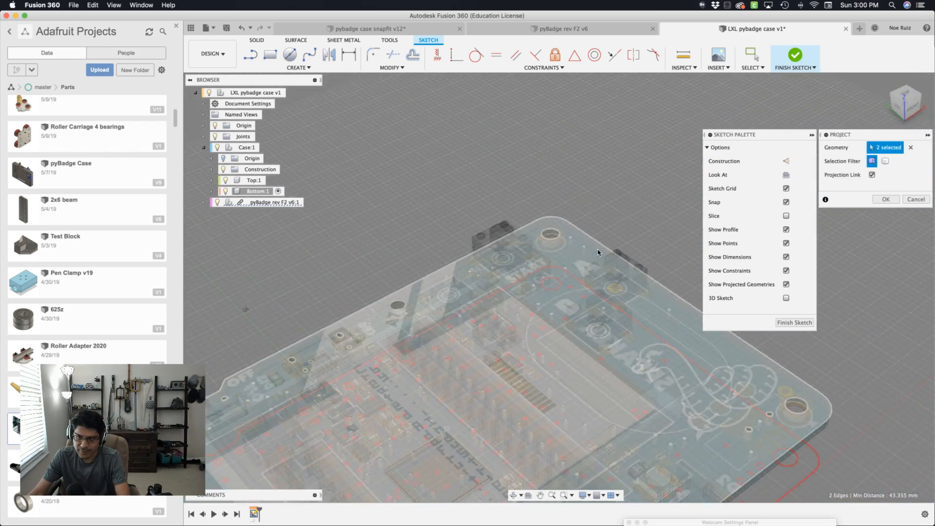
{"action": "scroll", "coordinate": [544, 225], "scroll_direction": "up", "scroll_amount": 5}
{"action": "left_click", "coordinate": [545, 226]}
{"action": "scroll", "coordinate": [545, 226], "scroll_direction": "down", "scroll_amount": 3}
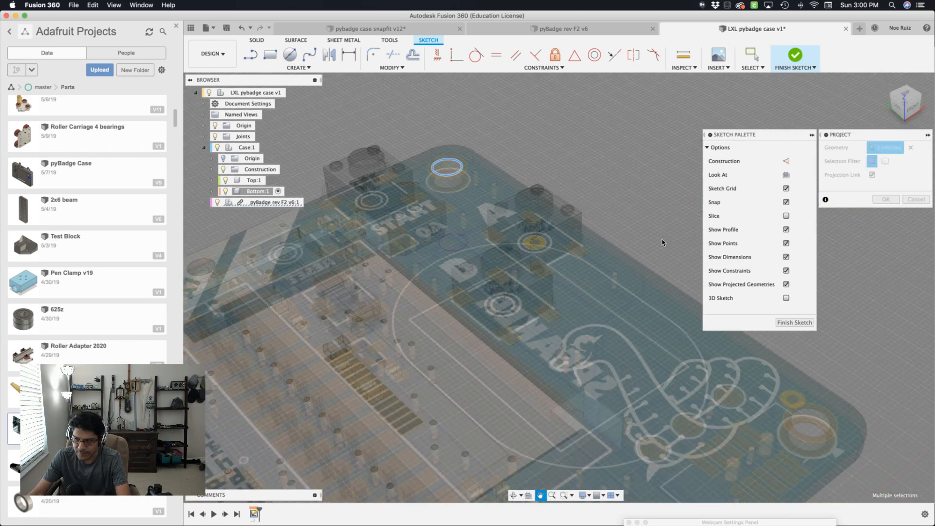
{"action": "scroll", "coordinate": [664, 365], "scroll_direction": "up", "scroll_amount": 3}
{"action": "scroll", "coordinate": [713, 381], "scroll_direction": "down", "scroll_amount": 3}
{"action": "scroll", "coordinate": [717, 382], "scroll_direction": "up", "scroll_amount": 3}
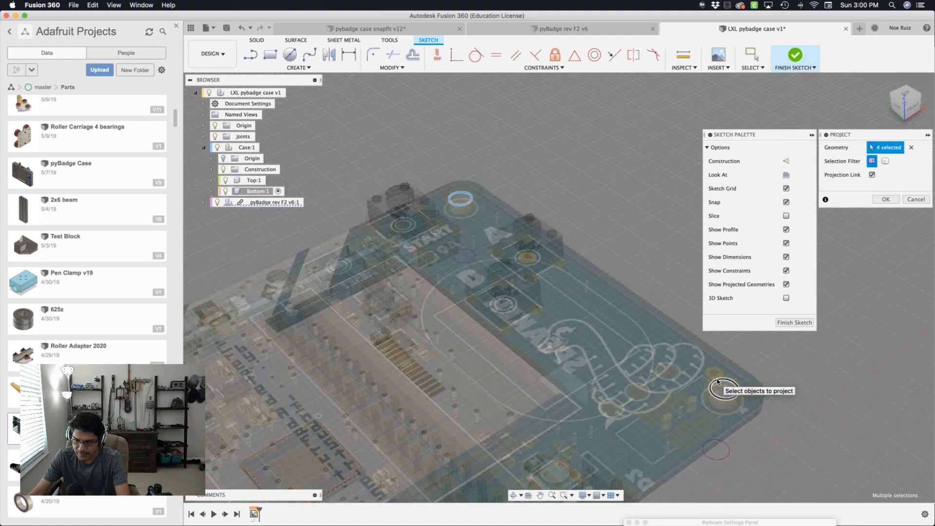
{"action": "left_click", "coordinate": [721, 382]}
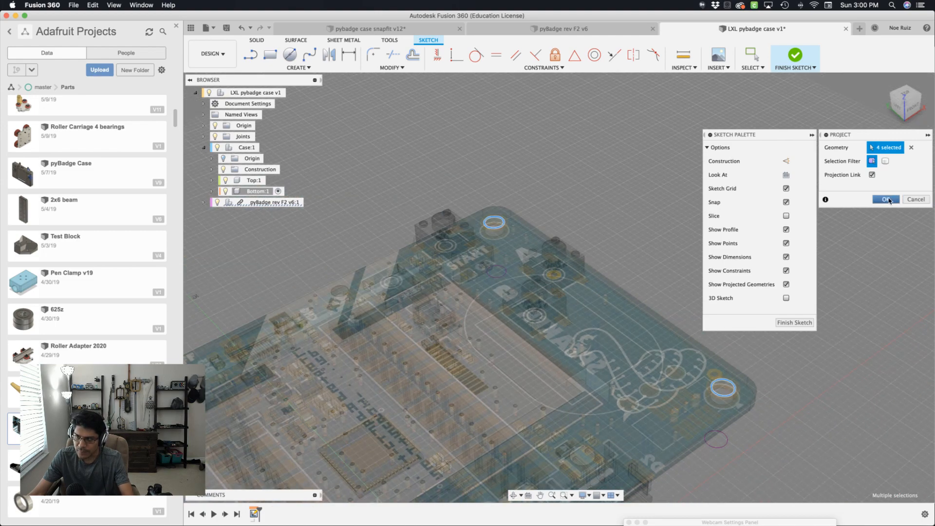
Finish the projection, view the sketch from the top and hide the pyBadge board
{"action": "left_click", "coordinate": [906, 93]}
{"action": "scroll", "coordinate": [629, 278], "scroll_direction": "down", "scroll_amount": 3}
{"action": "mouse_move", "coordinate": [432, 261]}
{"action": "middle_mouse_down"}
{"action": "mouse_move", "coordinate": [435, 286]}
{"action": "mouse_move", "coordinate": [445, 274]}
{"action": "middle_mouse_up"}
{"action": "left_click", "coordinate": [218, 202]}
{"action": "scroll", "coordinate": [386, 271], "scroll_direction": "down", "scroll_amount": 3}
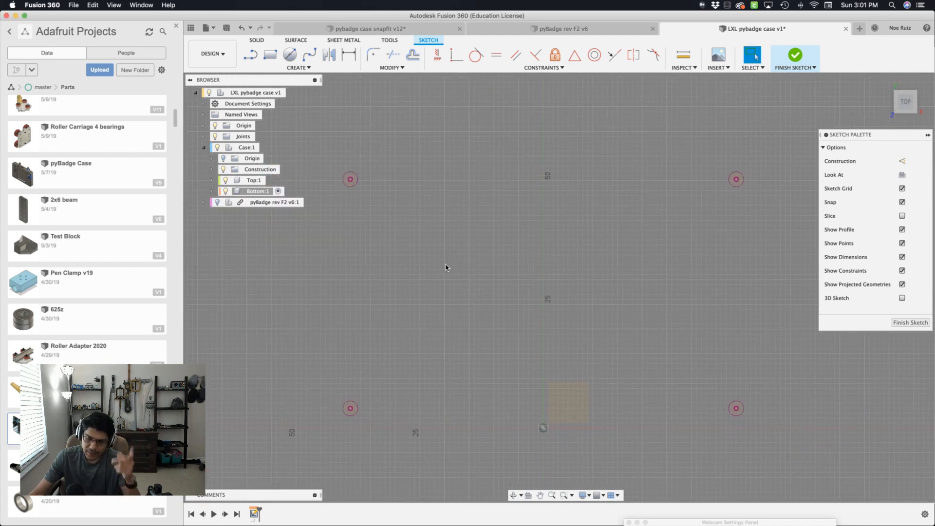
Sketch a two-point rectangle that encloses all four projected mounting holes with a small margin around them
{"action": "key", "text": "r"}
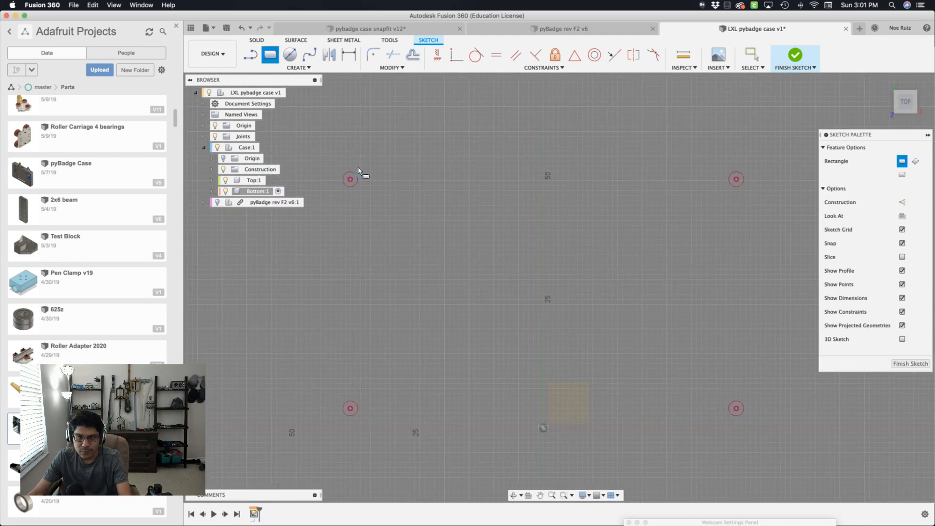
{"action": "scroll", "coordinate": [359, 170], "scroll_direction": "up", "scroll_amount": 5}
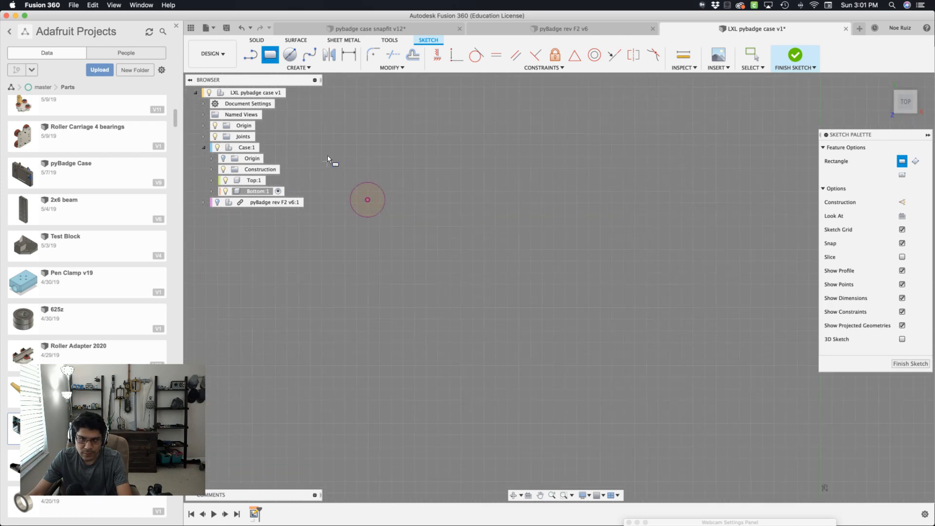
{"action": "left_click", "coordinate": [367, 200]}
{"action": "scroll", "coordinate": [385, 204], "scroll_direction": "down", "scroll_amount": 5}
{"action": "scroll", "coordinate": [560, 312], "scroll_direction": "up", "scroll_amount": 8}
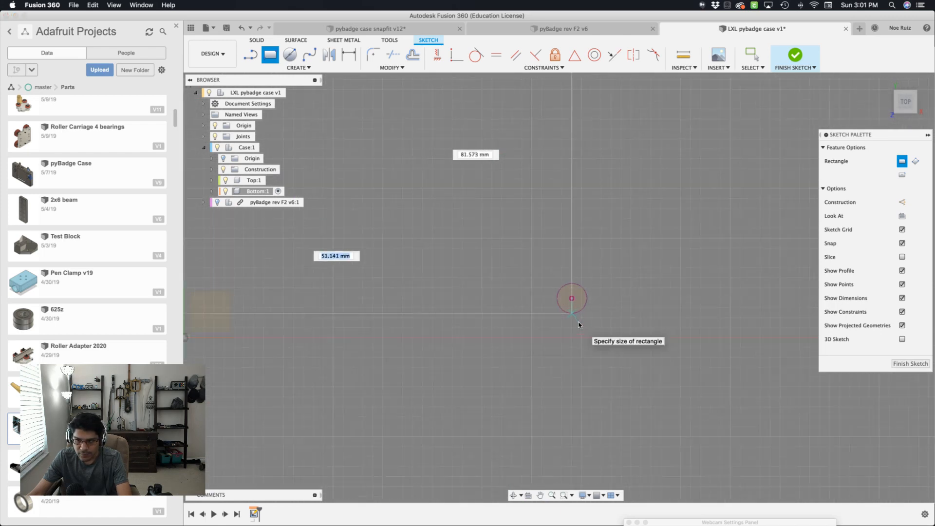
{"action": "scroll", "coordinate": [583, 325], "scroll_direction": "up", "scroll_amount": 4}
{"action": "left_click", "coordinate": [617, 337]}
{"action": "scroll", "coordinate": [617, 337], "scroll_direction": "down", "scroll_amount": 5}
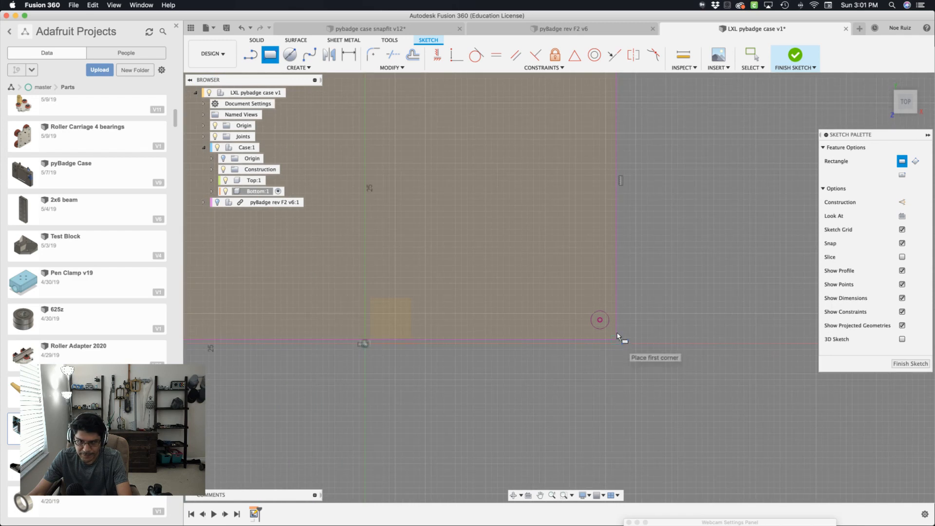
{"action": "scroll", "coordinate": [618, 336], "scroll_direction": "down", "scroll_amount": 5}
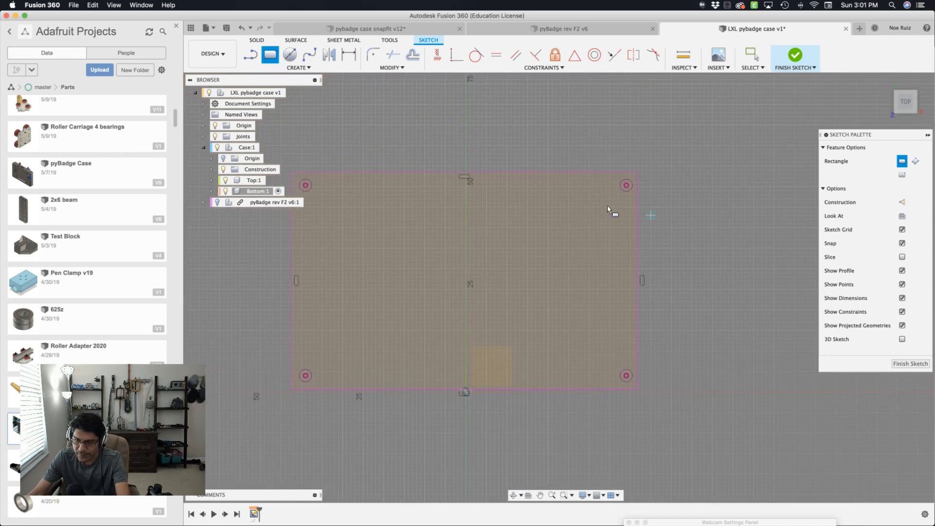
Add a user parameter named padding, in mm, with the expression 9
{"action": "key", "text": "shift+p"}
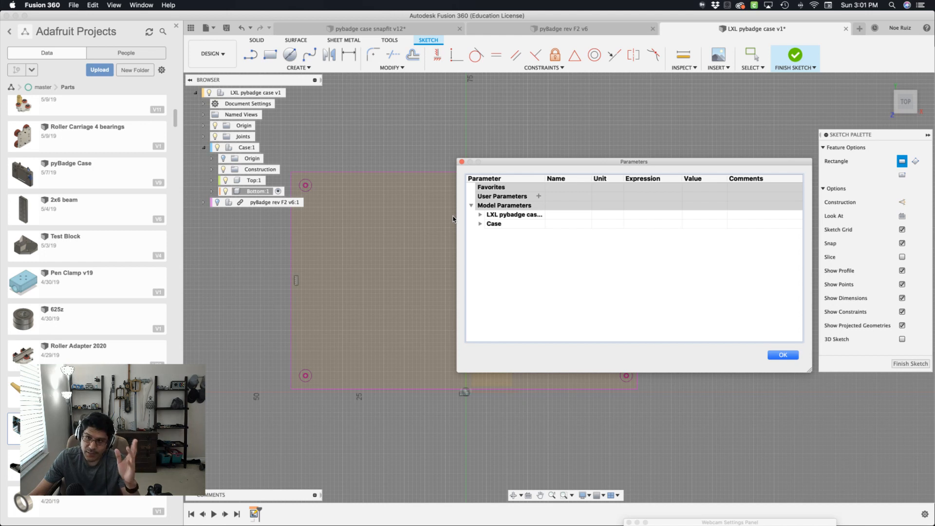
{"action": "left_click", "coordinate": [539, 196]}
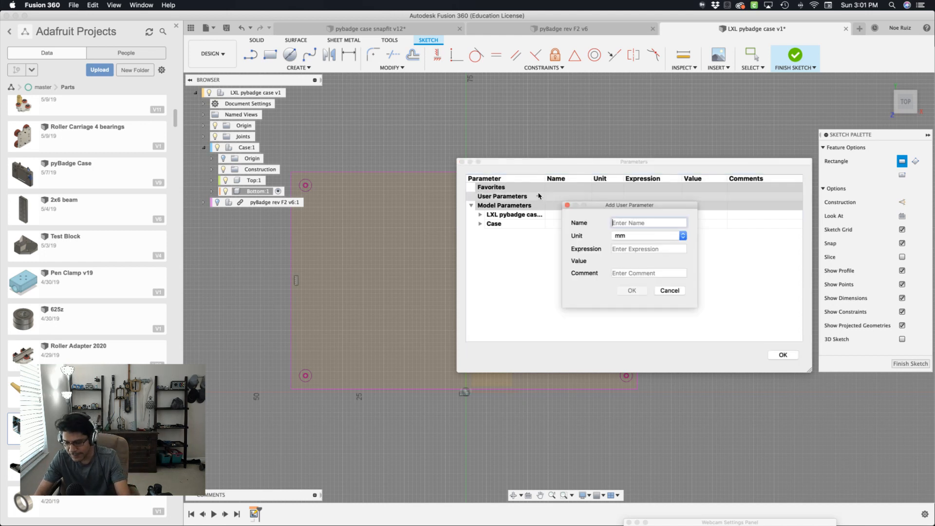
{"action": "type", "text": "padding"}
{"action": "key", "text": "Tab"}
{"action": "key", "text": "Tab"}
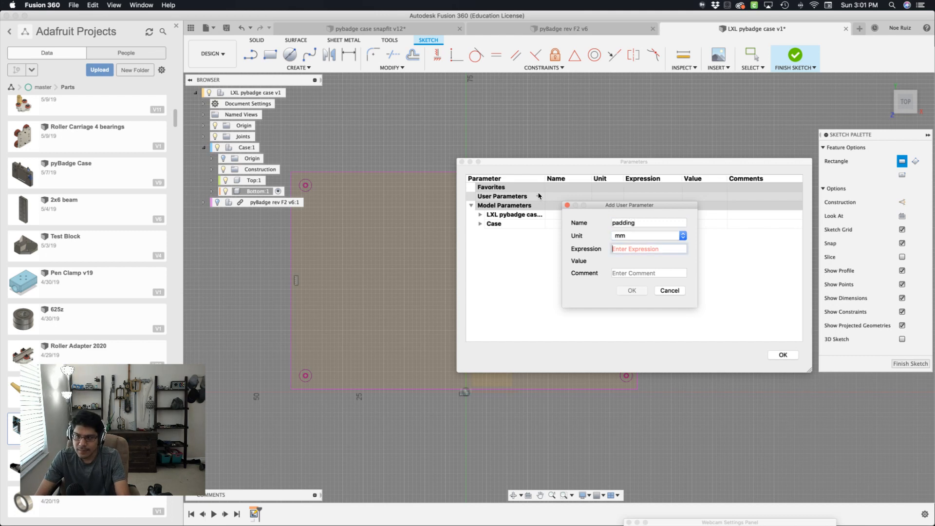
{"action": "type", "text": "9"}
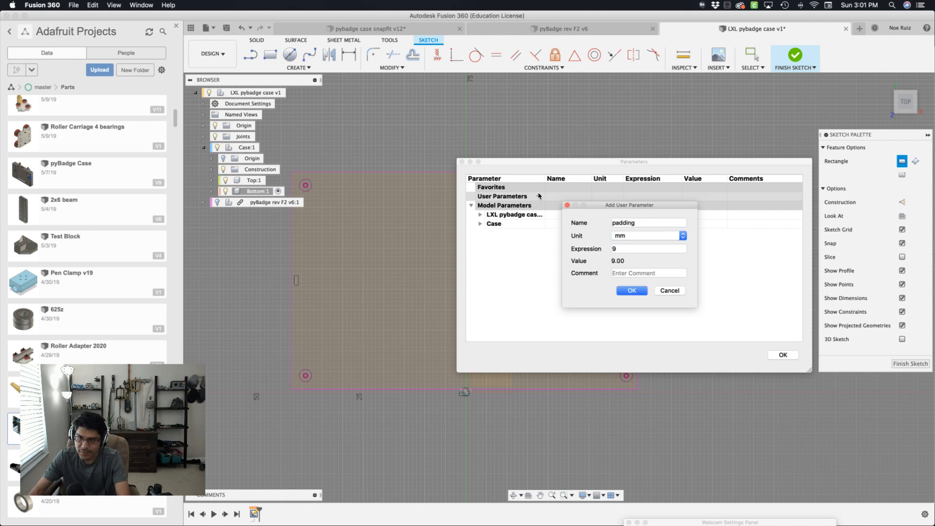
{"action": "key", "text": "Return"}
Add a user parameter named gap, in mm, with the expression 0.4
{"action": "left_click", "coordinate": [539, 196]}
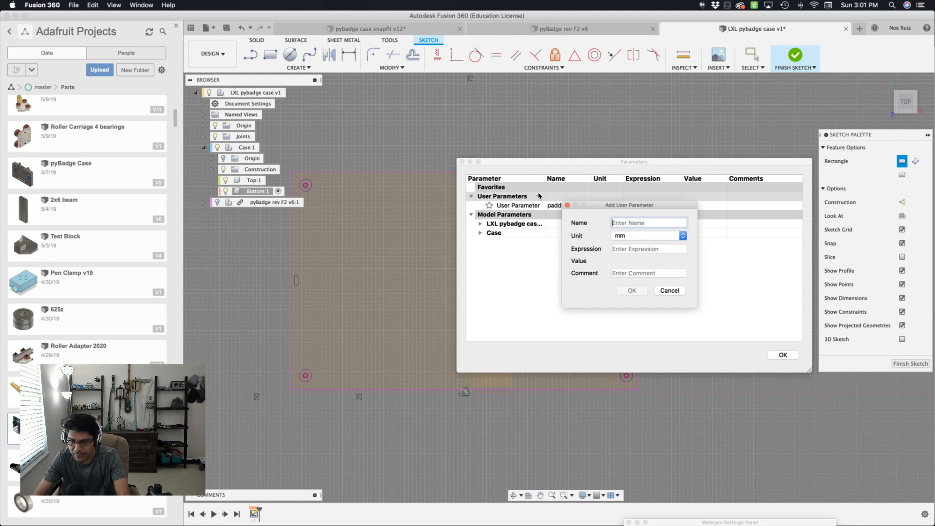
{"action": "type", "text": "gap"}
{"action": "key", "text": "Tab"}
{"action": "key", "text": "Tab"}
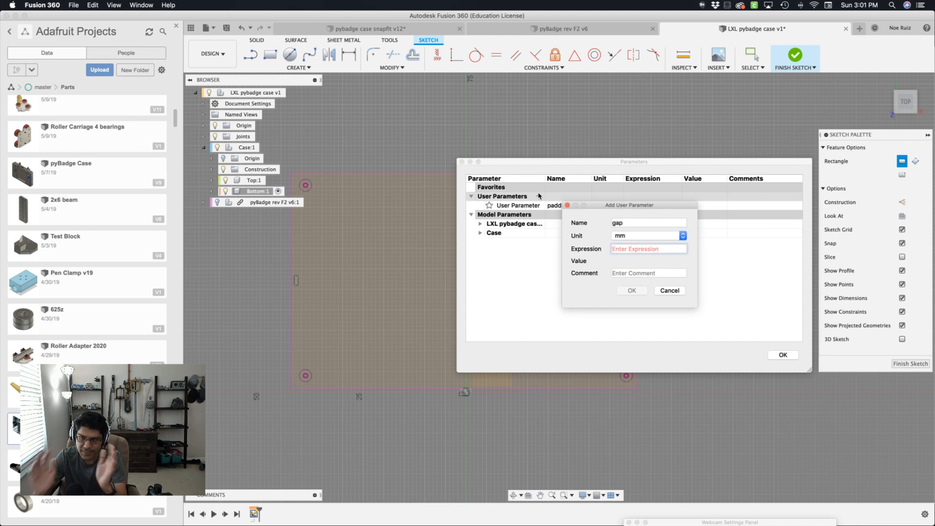
{"action": "type", "text": "0.4"}
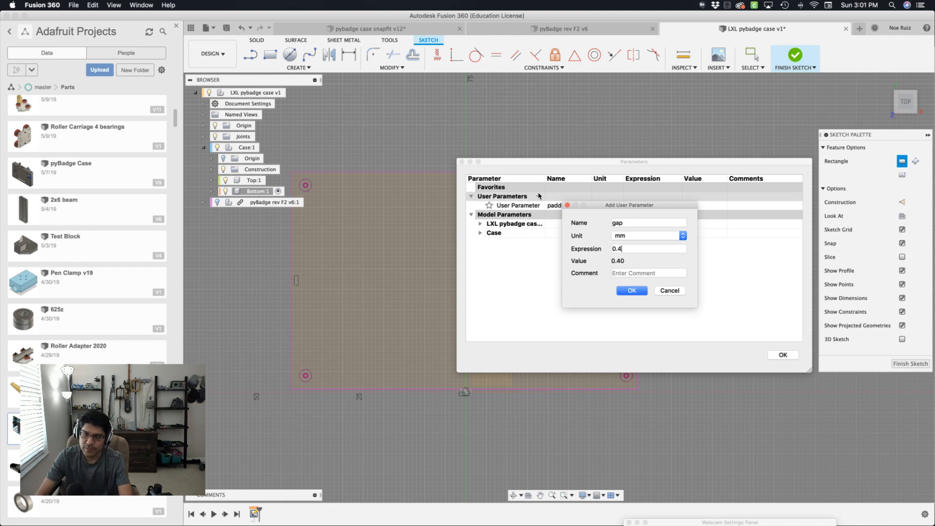
{"action": "key", "text": "Return"}
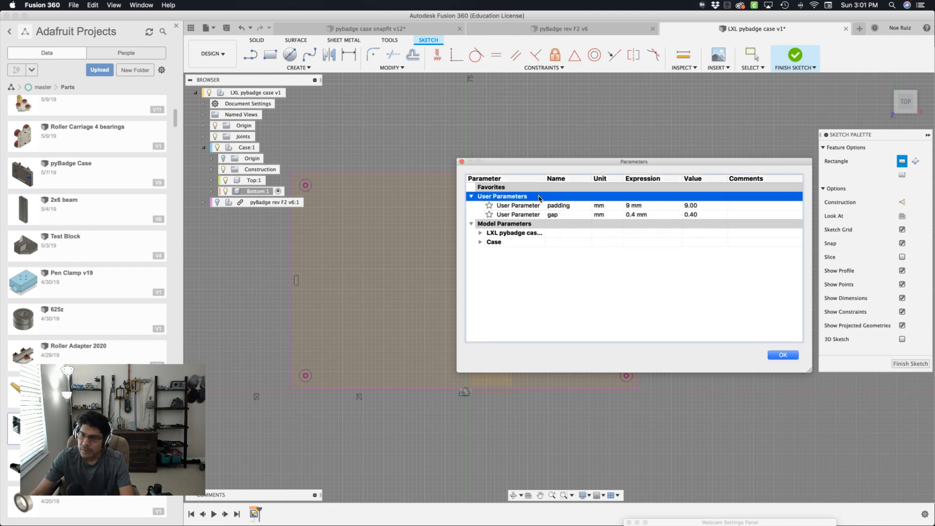
Add a user parameter named shell, in mm, with the expression 1.5
{"action": "left_click", "coordinate": [539, 197]}
{"action": "type", "text": "sh"}
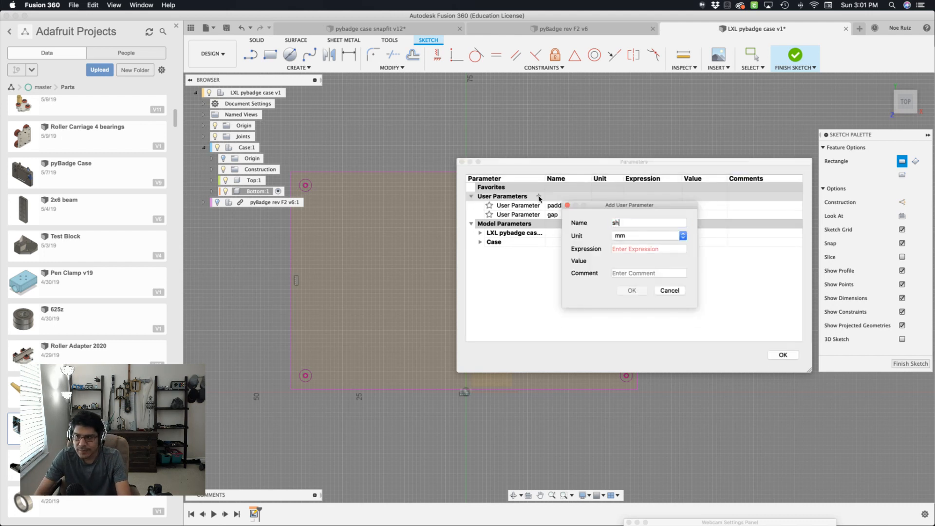
{"action": "type", "text": "ell"}
{"action": "key", "text": "Tab"}
{"action": "key", "text": "Tab"}
{"action": "type", "text": "1"}
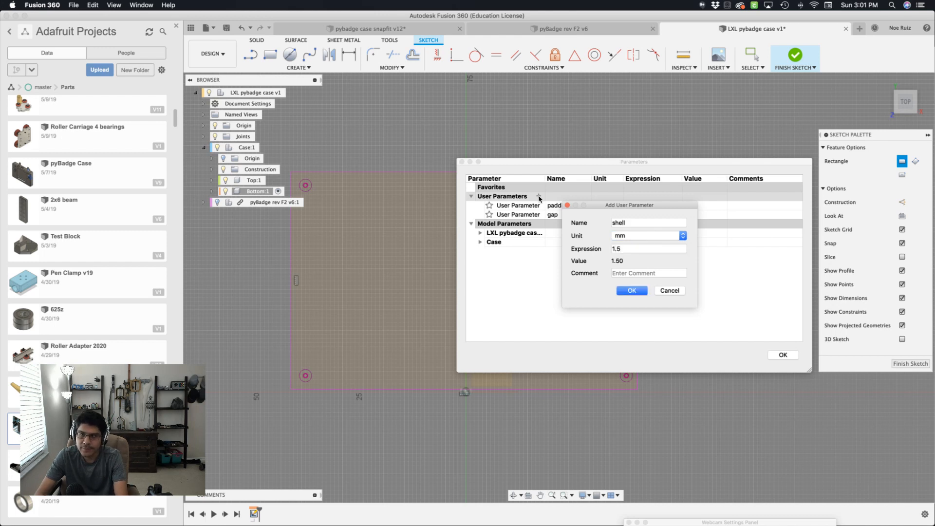
{"action": "key", "text": "Return"}
Add a user parameter named thickness, in mm, with the expression 1
{"action": "left_click", "coordinate": [540, 197]}
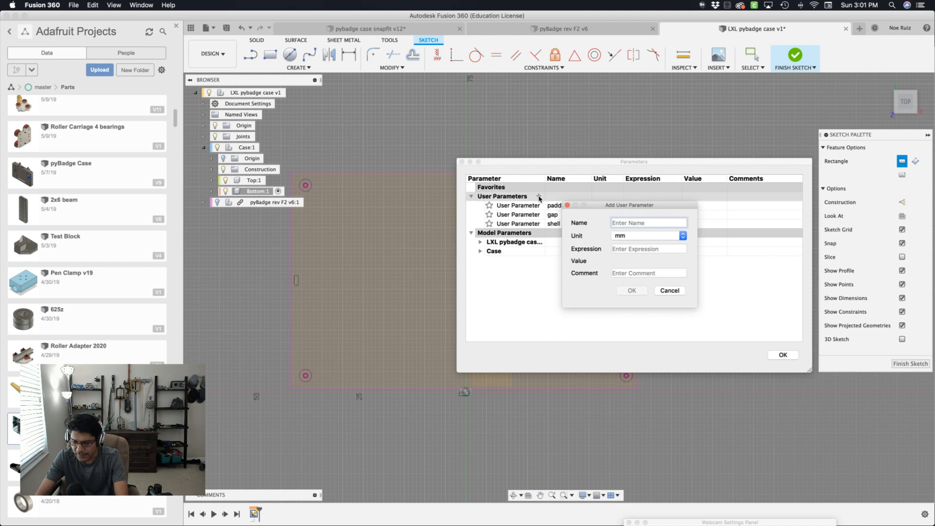
{"action": "type", "text": "tho"}
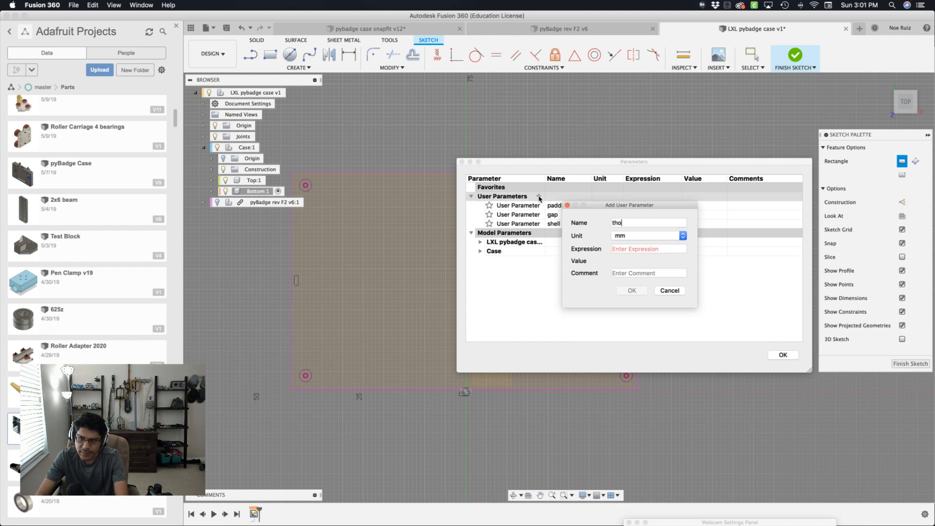
{"action": "key", "text": "Tab"}
{"action": "key", "text": "Tab"}
{"action": "type", "text": "1"}
{"action": "key", "text": "Return"}
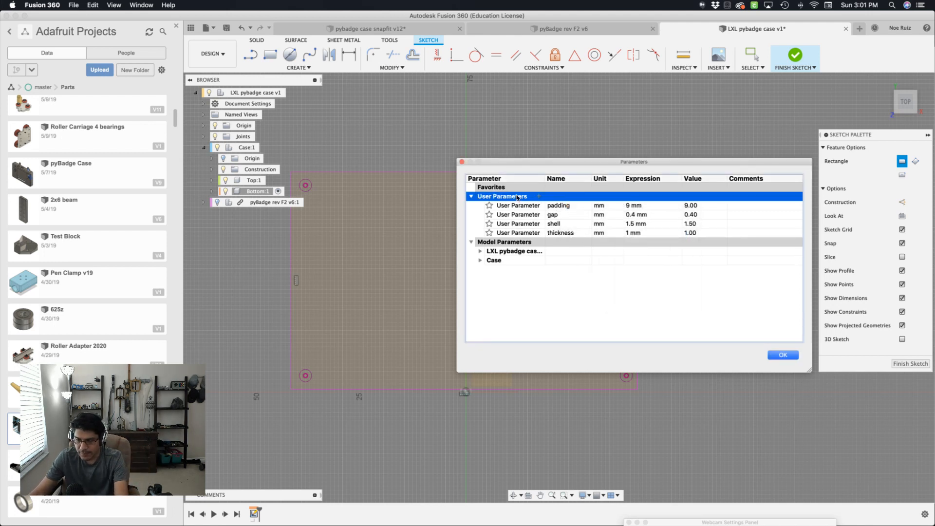
Review the list of user parameters, including gap and shell, and close the parameter settings
{"action": "key", "text": "Down"}
{"action": "key", "text": "Down"}
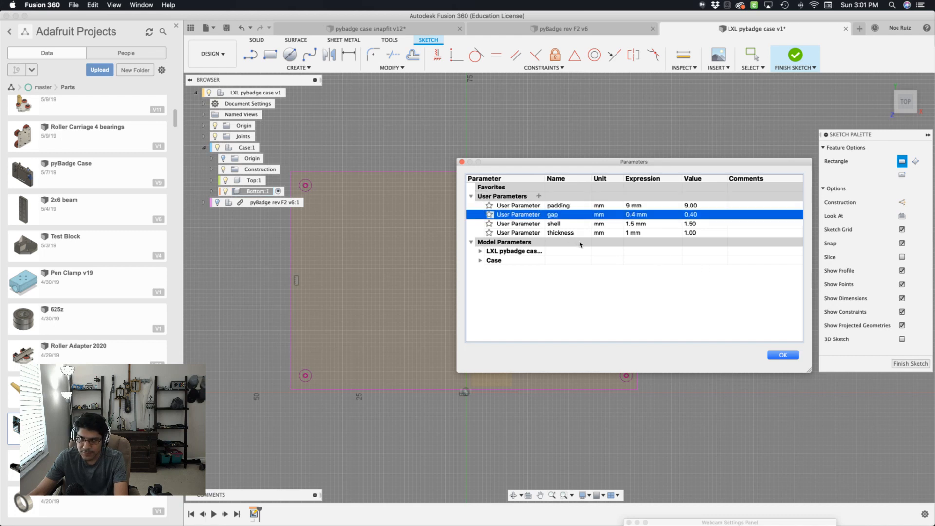
{"action": "key", "text": "Down"}
{"action": "key", "text": "Down"}
{"action": "key", "text": "Left"}
{"action": "key", "text": "Down"}
{"action": "key", "text": "Down"}
{"action": "key", "text": "Down"}
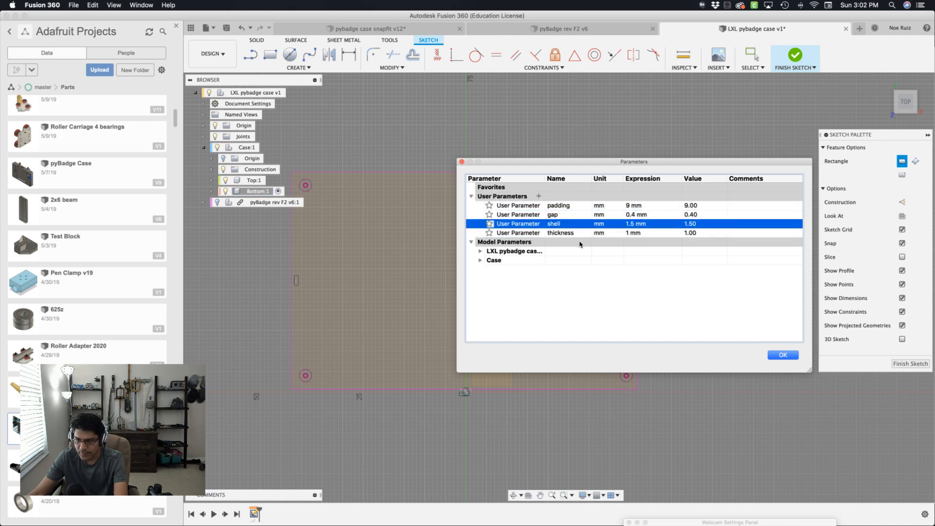
{"action": "left_click", "coordinate": [788, 357]}
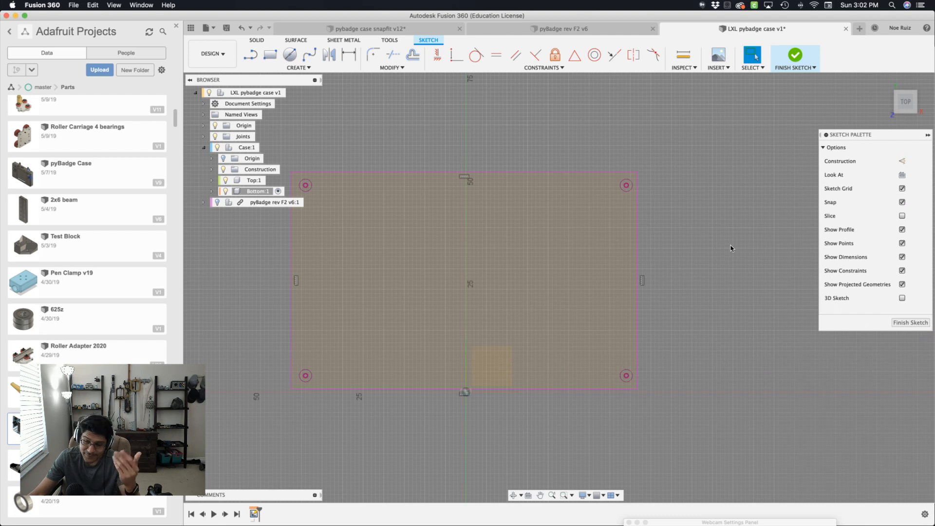
Move the rectangle's upper edge slightly outward and try shifting its left edge
{"action": "middle_click_drag", "start_coordinate": [591, 124], "coordinate": [670, 154]}
{"action": "left_click_drag", "start_coordinate": [402, 203], "coordinate": [399, 185]}
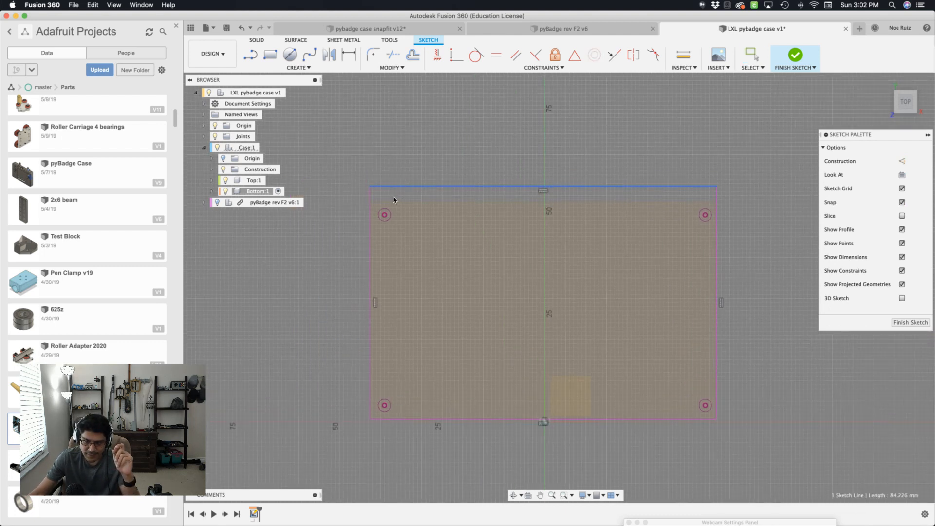
{"action": "left_click", "coordinate": [372, 224]}
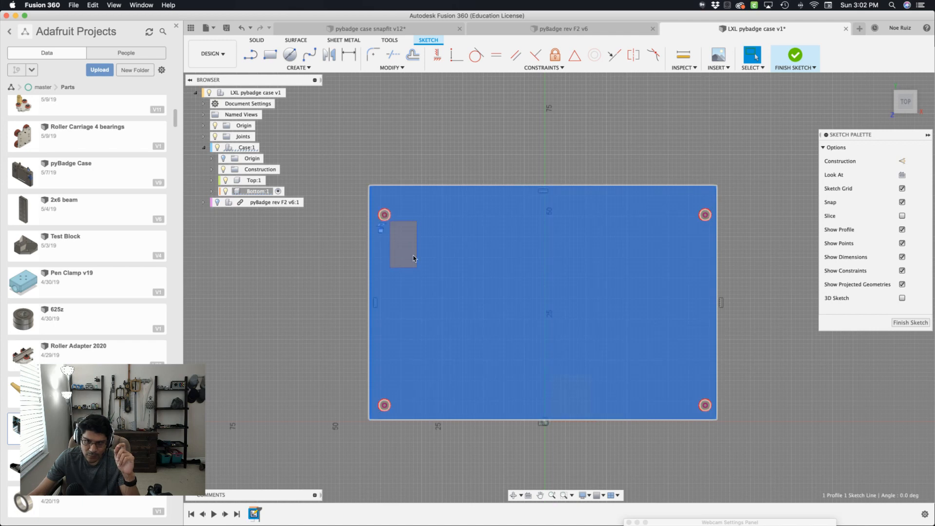
{"action": "left_click", "coordinate": [371, 238]}
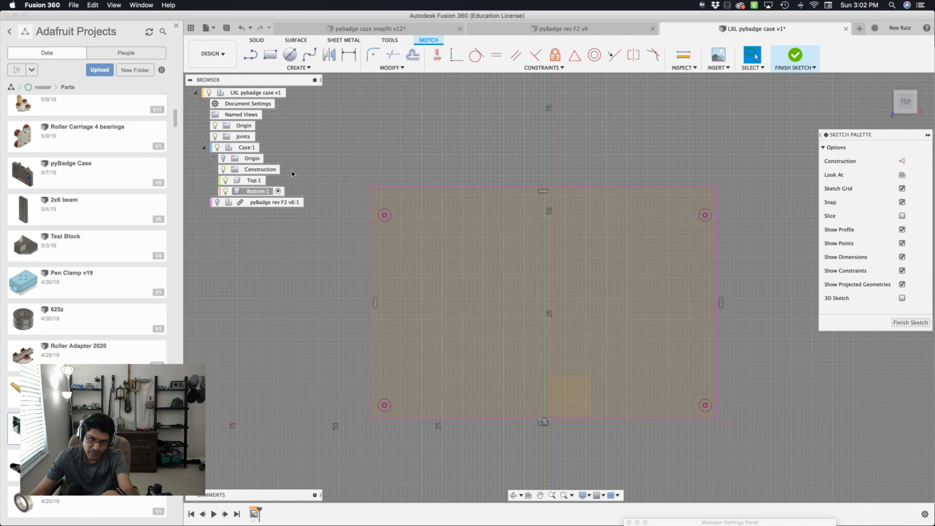
Dimension the vertical distance from the rectangle's upper edge to the upper-left mounting hole's centre as padding
{"action": "scroll", "coordinate": [393, 212], "scroll_direction": "up", "scroll_amount": 5}
{"action": "scroll", "coordinate": [388, 209], "scroll_direction": "down", "scroll_amount": 5}
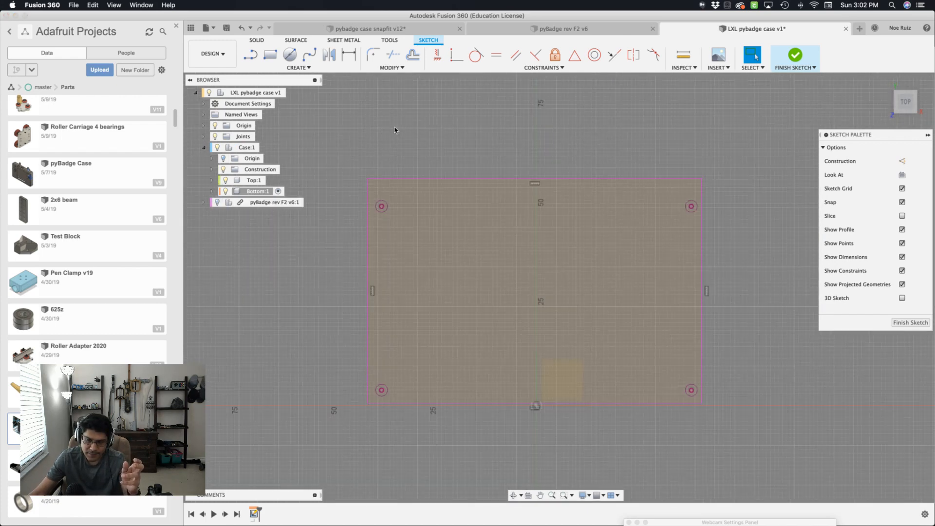
{"action": "scroll", "coordinate": [414, 180], "scroll_direction": "up", "scroll_amount": 4}
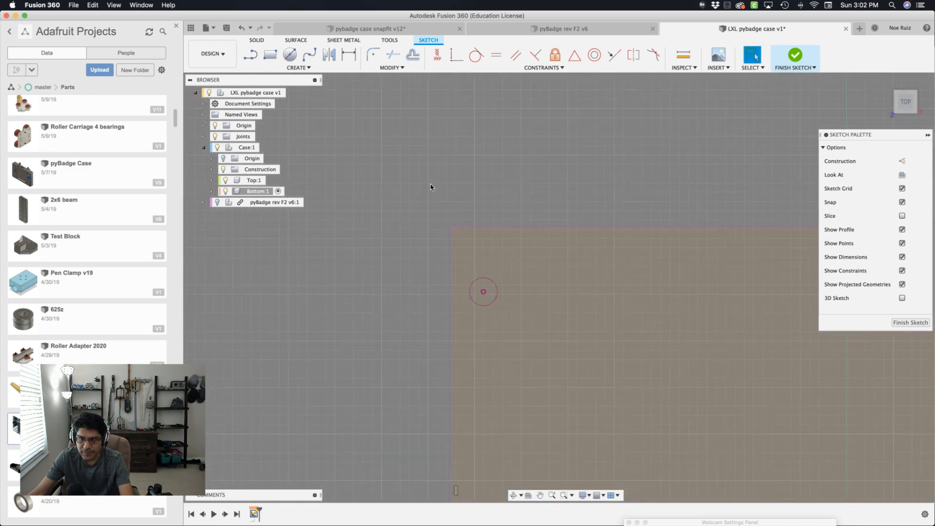
{"action": "scroll", "coordinate": [430, 187], "scroll_direction": "up", "scroll_amount": 1}
{"action": "key", "text": "d"}
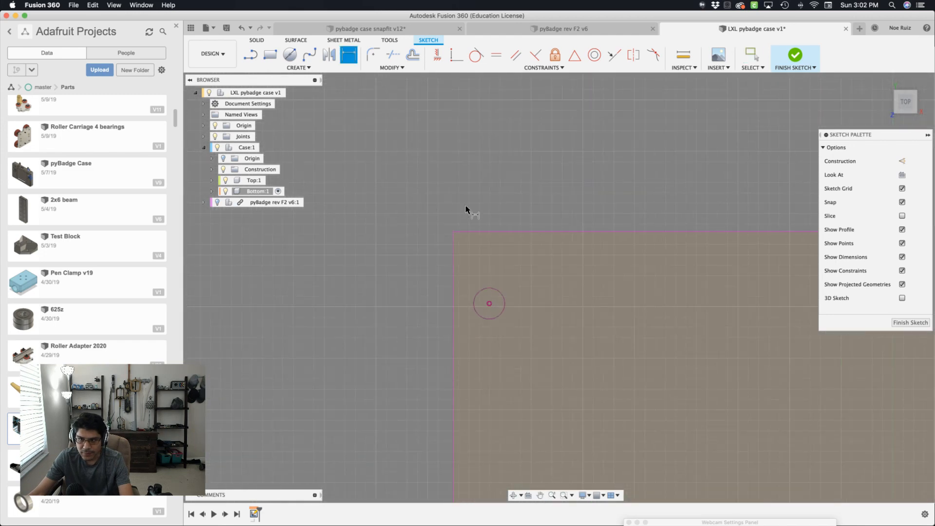
{"action": "left_click", "coordinate": [501, 230]}
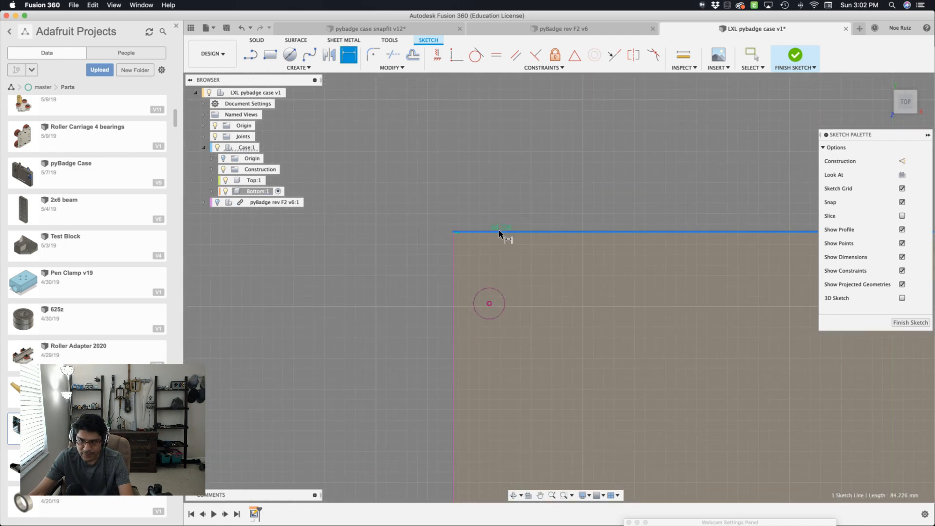
{"action": "left_click", "coordinate": [489, 303]}
{"action": "left_click", "coordinate": [387, 292]}
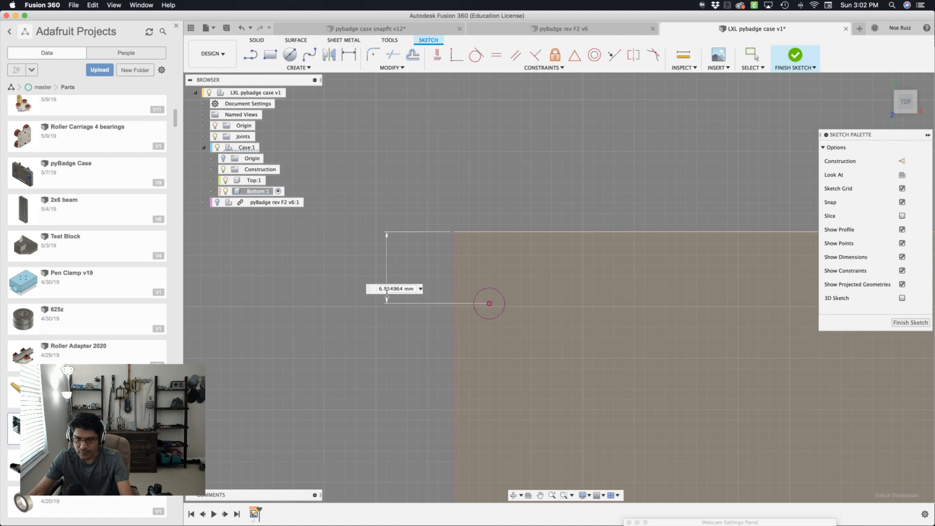
{"action": "type", "text": "padding"}
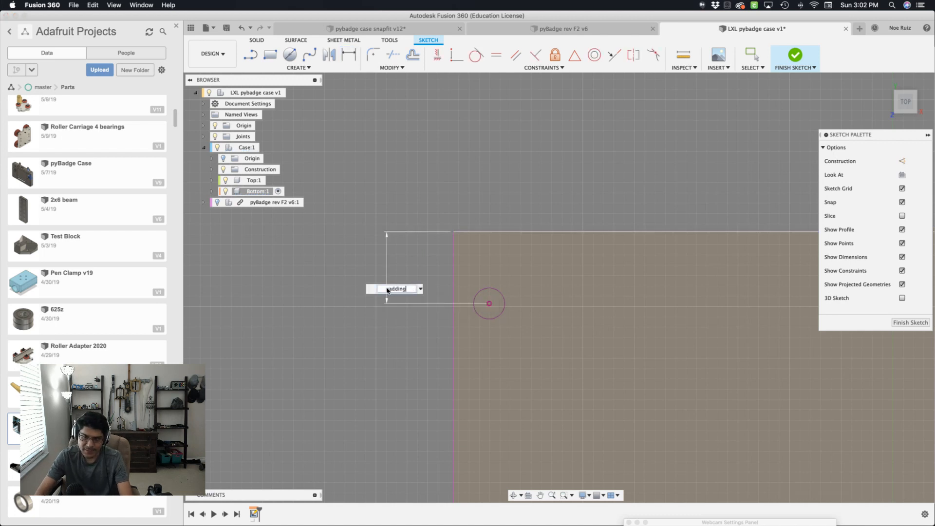
{"action": "key", "text": "Return"}
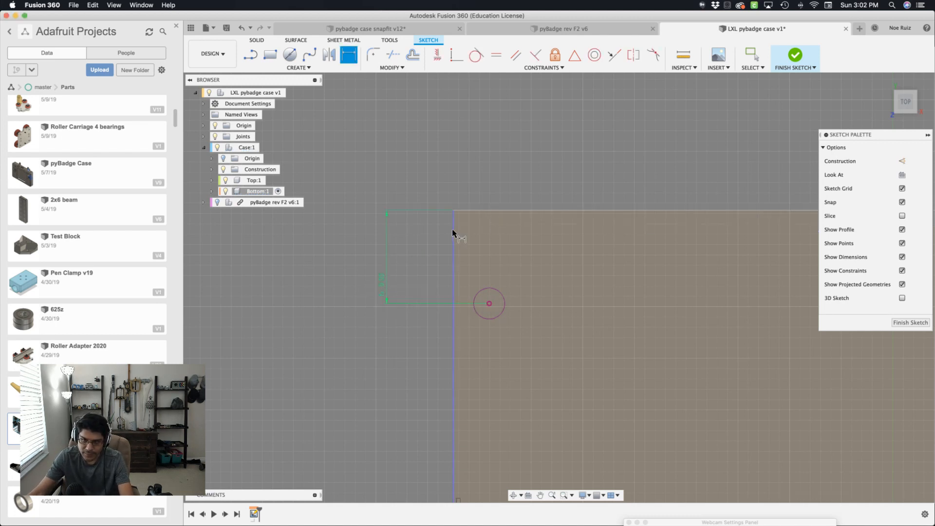
Dimension the horizontal distance from the rectangle's left edge to the upper-left mounting hole's centre as padding
{"action": "left_click", "coordinate": [455, 233]}
{"action": "left_click", "coordinate": [488, 299]}
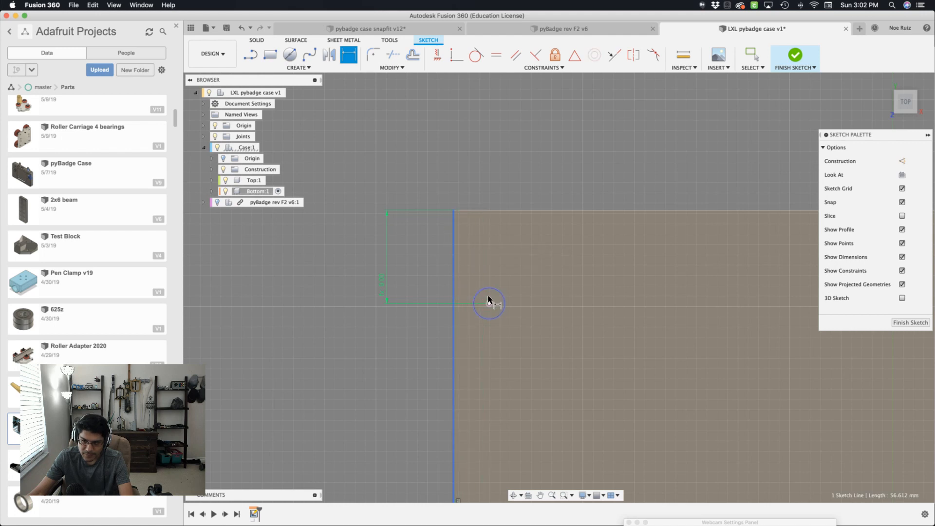
{"action": "left_click", "coordinate": [483, 163]}
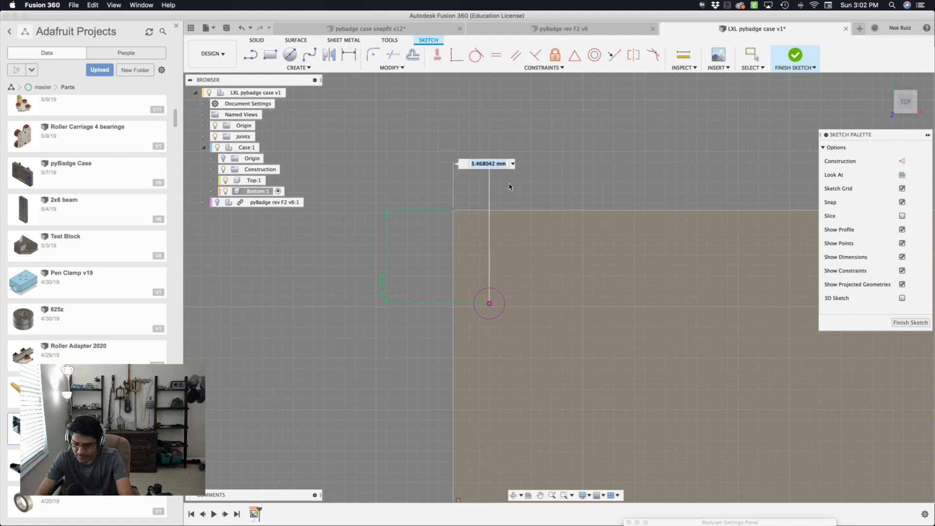
{"action": "type", "text": "pad"}
{"action": "key", "text": "Return"}
{"action": "key", "text": "Return"}
Move the rectangle's lower-right corner outward so that the outline encloses the lower-right mounting hole
{"action": "scroll", "coordinate": [396, 155], "scroll_direction": "down", "scroll_amount": 10}
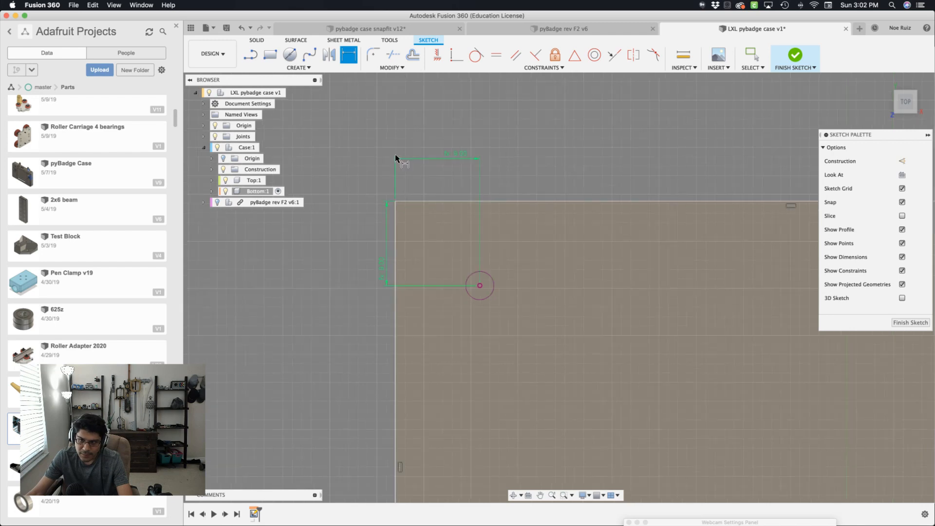
{"action": "scroll", "coordinate": [470, 224], "scroll_direction": "up", "scroll_amount": 6}
{"action": "scroll", "coordinate": [469, 224], "scroll_direction": "up", "scroll_amount": 2}
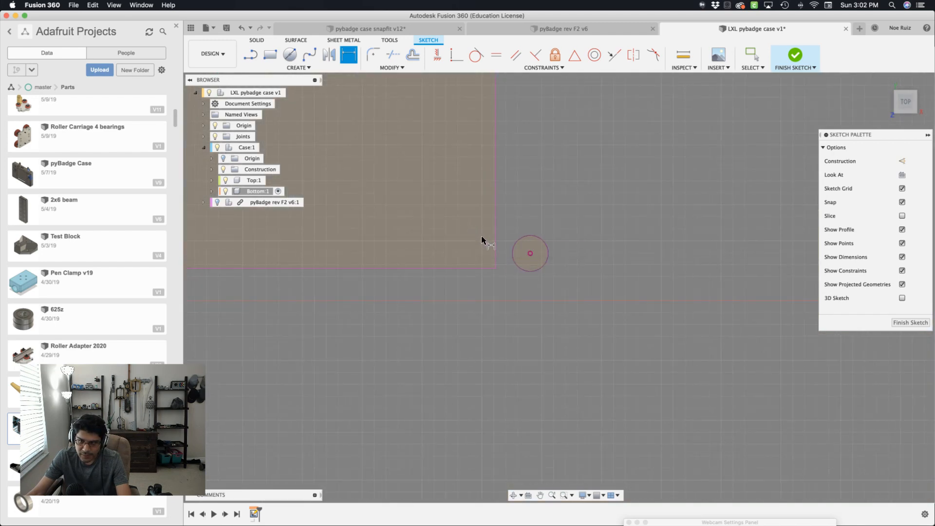
{"action": "key", "text": "Escape"}
{"action": "left_click_drag", "start_coordinate": [496, 269], "coordinate": [589, 324]}
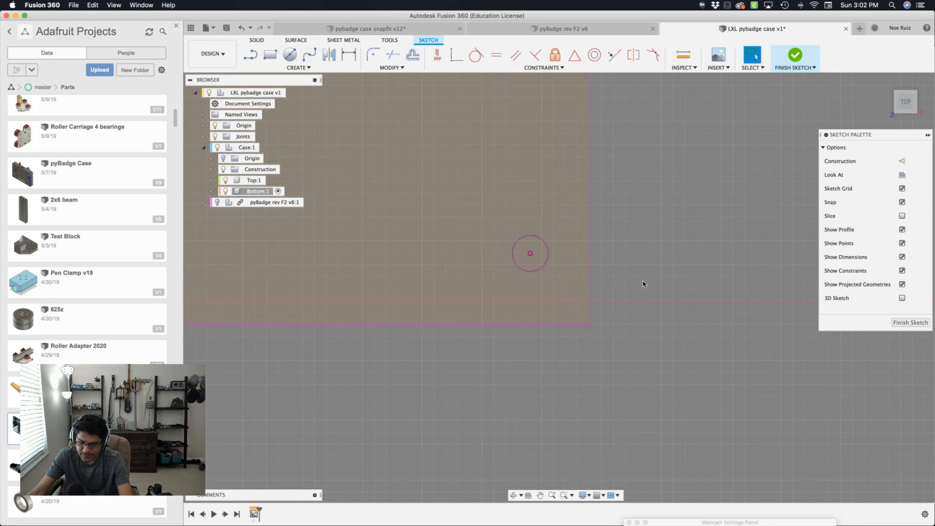
Dimension the horizontal distance from the rectangle's right edge to the lower-right mounting hole's centre as padding
{"action": "key", "text": "d"}
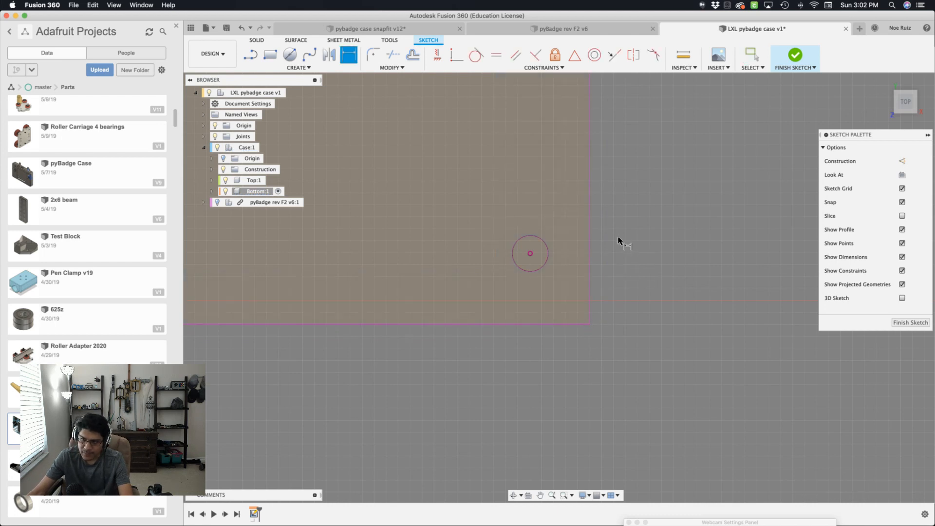
{"action": "left_click", "coordinate": [591, 240]}
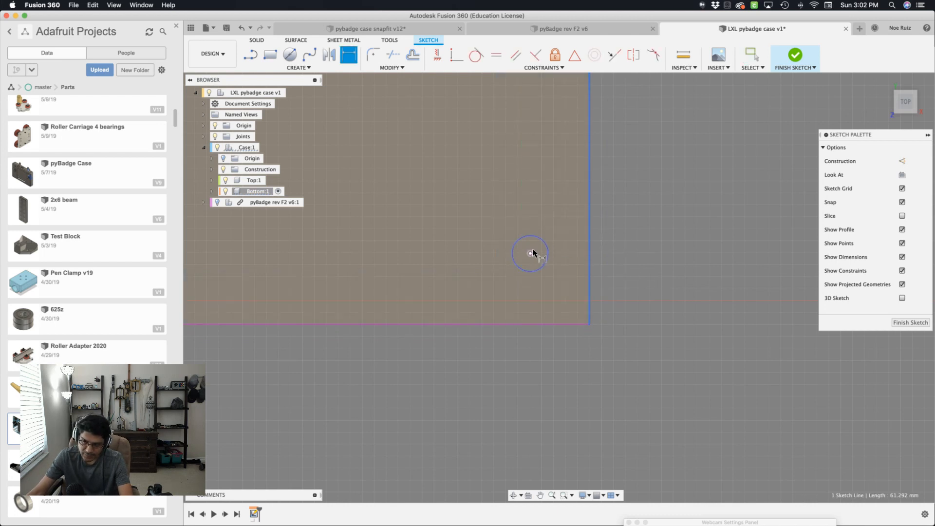
{"action": "left_click", "coordinate": [531, 253]}
{"action": "left_click", "coordinate": [549, 349]}
{"action": "type", "text": "pcbHole"}
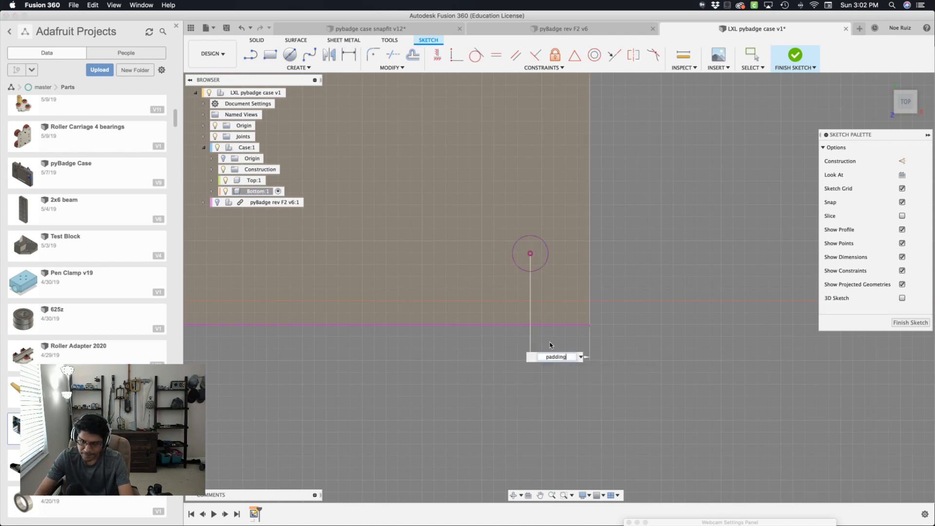
{"action": "key", "text": "Return"}
Dimension the vertical distance from the rectangle's lower edge to the lower-right mounting hole's centre as padding
{"action": "left_click", "coordinate": [569, 322]}
{"action": "left_click", "coordinate": [530, 253]}
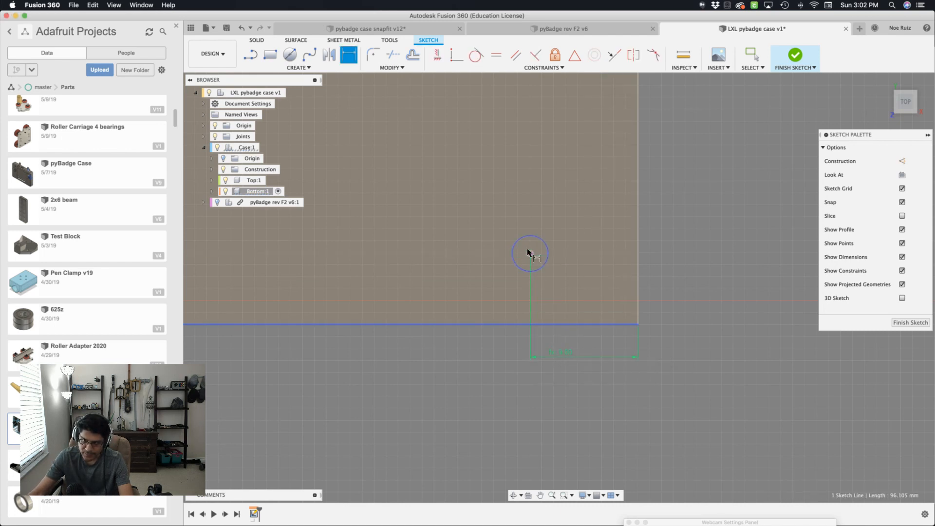
{"action": "left_click", "coordinate": [667, 254]}
{"action": "type", "text": "pcbHole"}
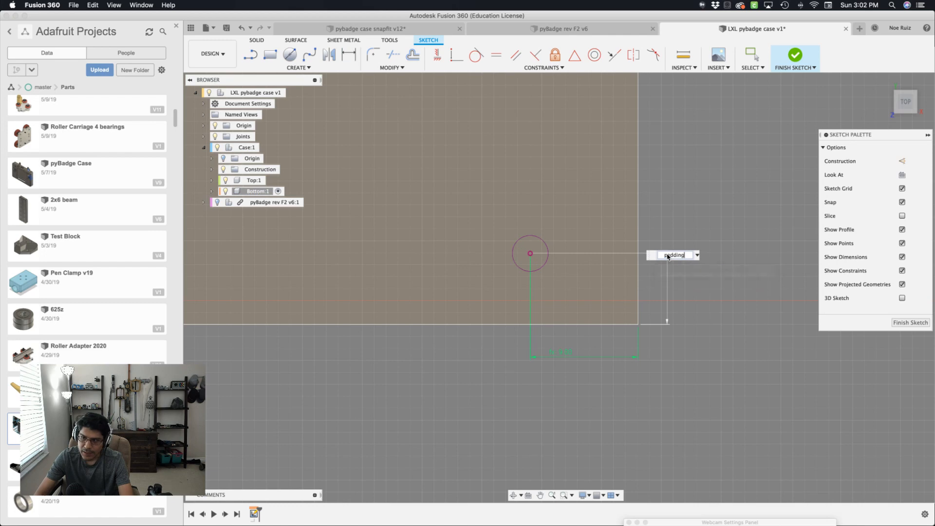
{"action": "key", "text": "Return"}
{"action": "scroll", "coordinate": [697, 258], "scroll_direction": "down", "scroll_amount": 5}
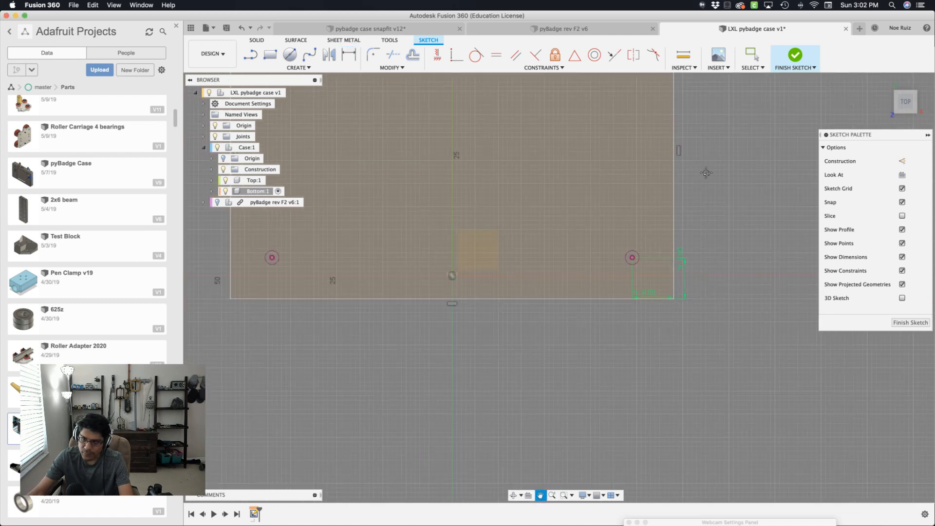
{"action": "middle_click_drag", "start_coordinate": [706, 173], "coordinate": [768, 303]}
{"action": "key", "text": "Escape"}
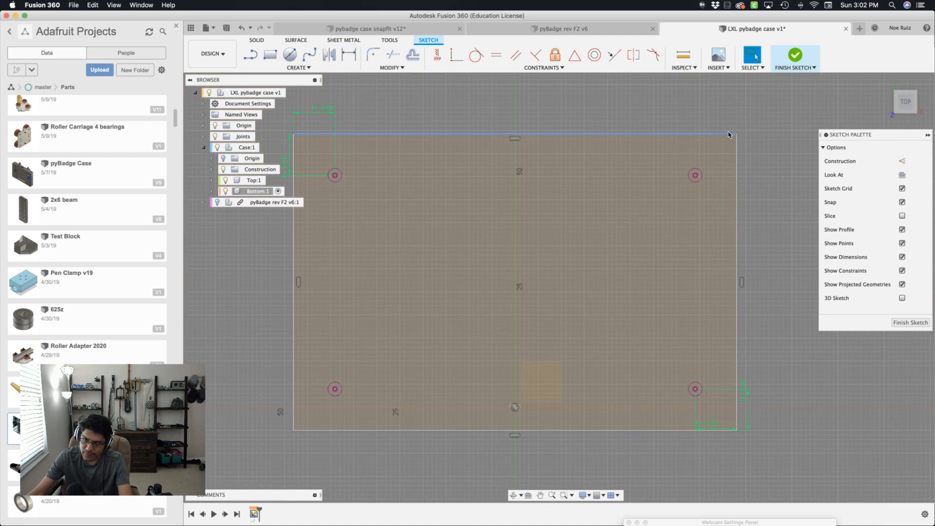
Check the dimensioned rectangle's upper-right corner and finish the outline sketch
{"action": "left_click", "coordinate": [741, 146]}
{"action": "left_click", "coordinate": [746, 143]}
{"action": "scroll", "coordinate": [747, 144], "scroll_direction": "down", "scroll_amount": 4}
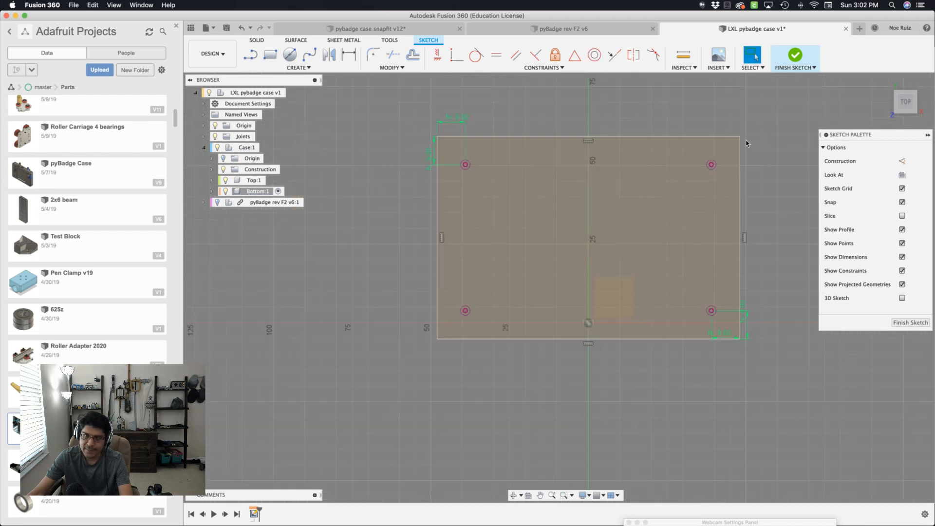
{"action": "left_click", "coordinate": [788, 54]}
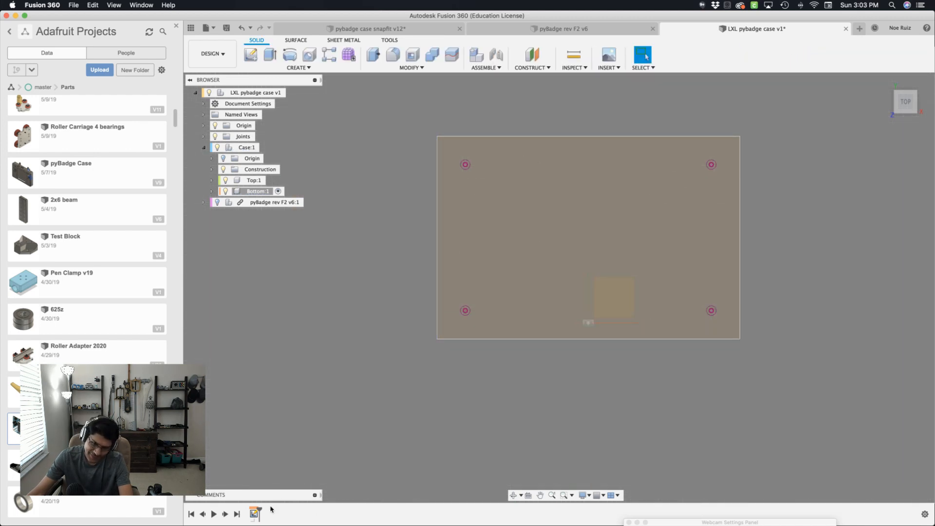
Reopen the Bottom component's outline sketch and offset the upper-left mounting hole's circle outward by thickness
{"action": "double_click", "coordinate": [254, 513]}
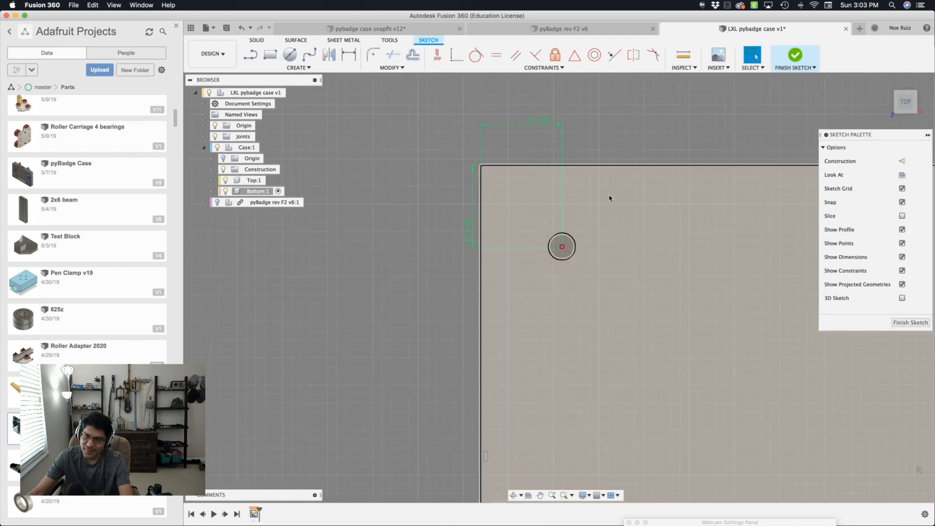
{"action": "scroll", "coordinate": [610, 198], "scroll_direction": "up", "scroll_amount": 5}
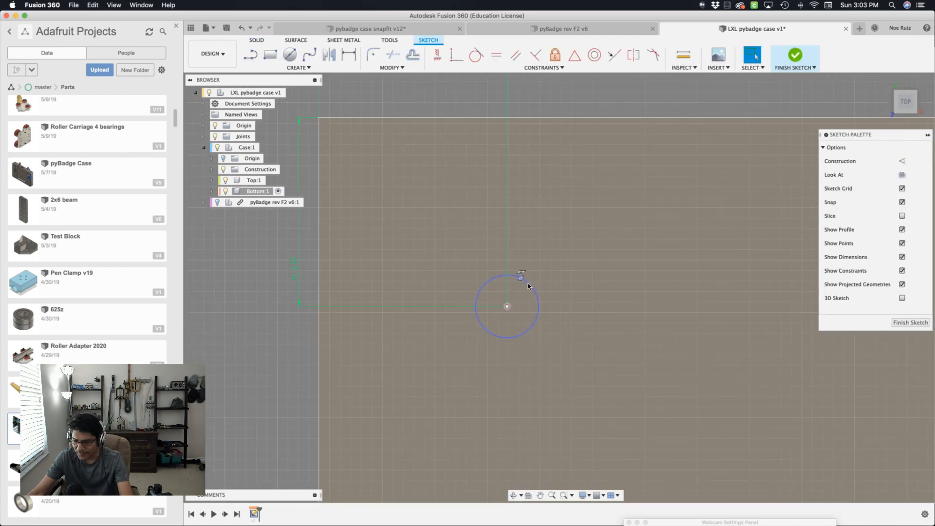
{"action": "key", "text": "o"}
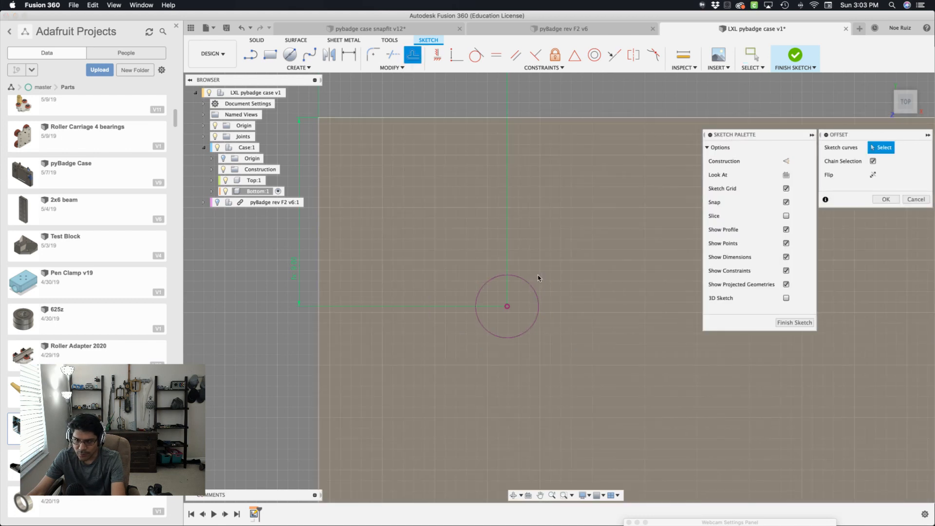
{"action": "left_click", "coordinate": [532, 288]}
{"action": "scroll", "coordinate": [533, 287], "scroll_direction": "down", "scroll_amount": 7}
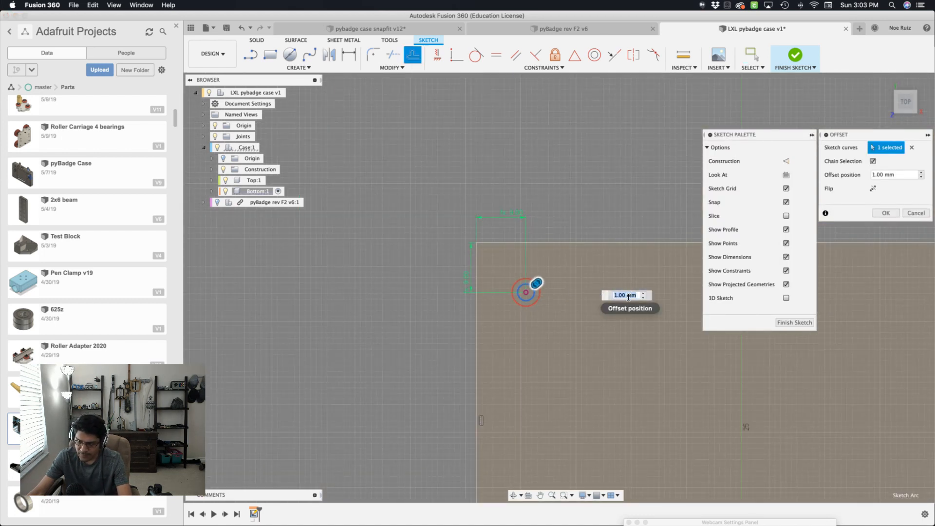
{"action": "type", "text": "thi"}
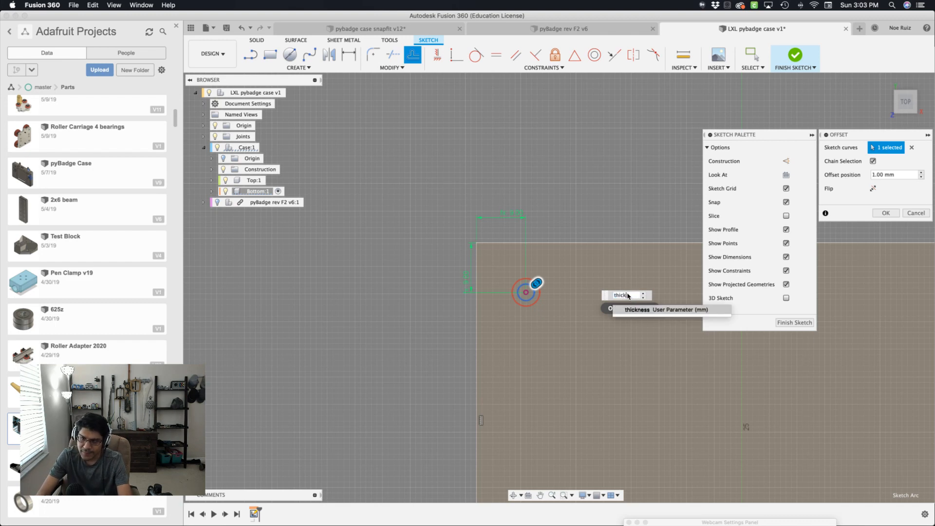
{"action": "type", "text": "ck"}
{"action": "key", "text": "Return"}
{"action": "key", "text": "Return"}
{"action": "scroll", "coordinate": [604, 297], "scroll_direction": "up", "scroll_amount": 5}
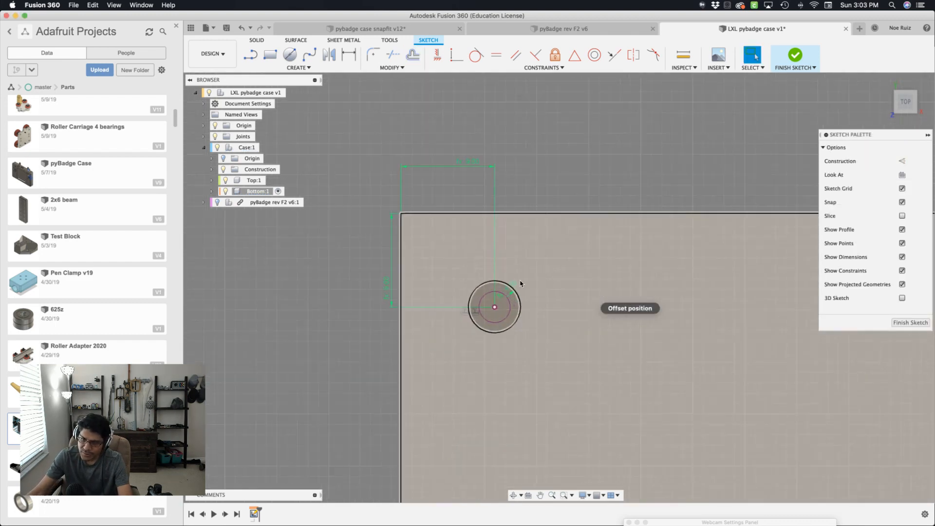
Offset the lower-left mounting hole's circle outward by thickness
{"action": "scroll", "coordinate": [519, 289], "scroll_direction": "up", "scroll_amount": 4}
{"action": "scroll", "coordinate": [516, 292], "scroll_direction": "down", "scroll_amount": 2}
{"action": "middle_click_drag", "start_coordinate": [608, 359], "coordinate": [575, 181]}
{"action": "scroll", "coordinate": [585, 201], "scroll_direction": "down", "scroll_amount": 2}
{"action": "middle_click_drag", "start_coordinate": [613, 312], "coordinate": [601, 144]}
{"action": "scroll", "coordinate": [571, 307], "scroll_direction": "down", "scroll_amount": 3}
{"action": "key", "text": "o"}
{"action": "scroll", "coordinate": [515, 430], "scroll_direction": "up", "scroll_amount": 3}
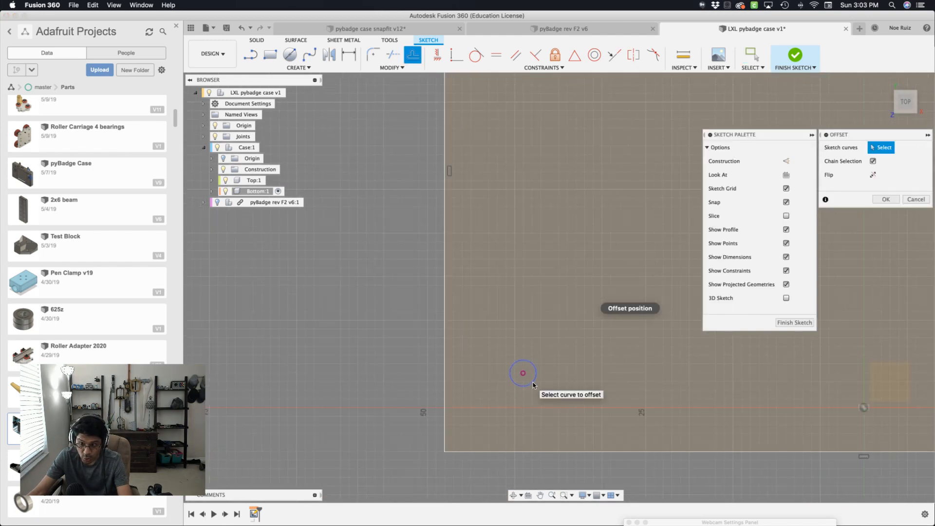
{"action": "left_click", "coordinate": [534, 385]}
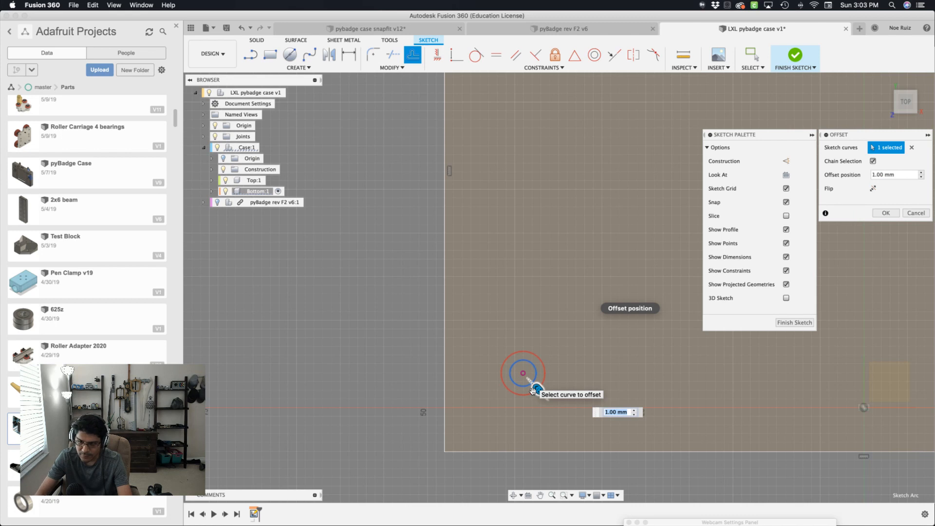
{"action": "key", "text": "Return"}
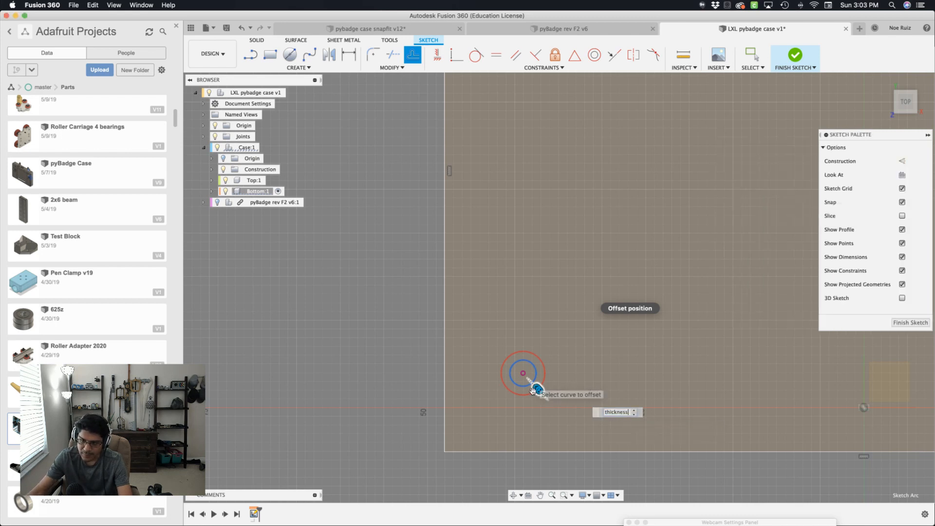
Offset the lower-right mounting hole's circle outward by thickness
{"action": "middle_click_drag", "start_coordinate": [838, 386], "coordinate": [270, 376]}
{"action": "key", "text": "o"}
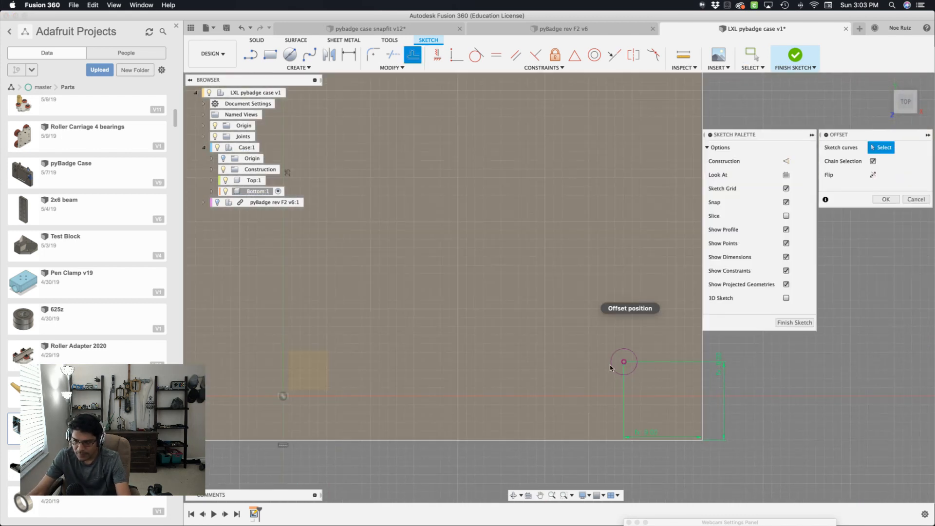
{"action": "left_click", "coordinate": [613, 369]}
{"action": "key", "text": "Return"}
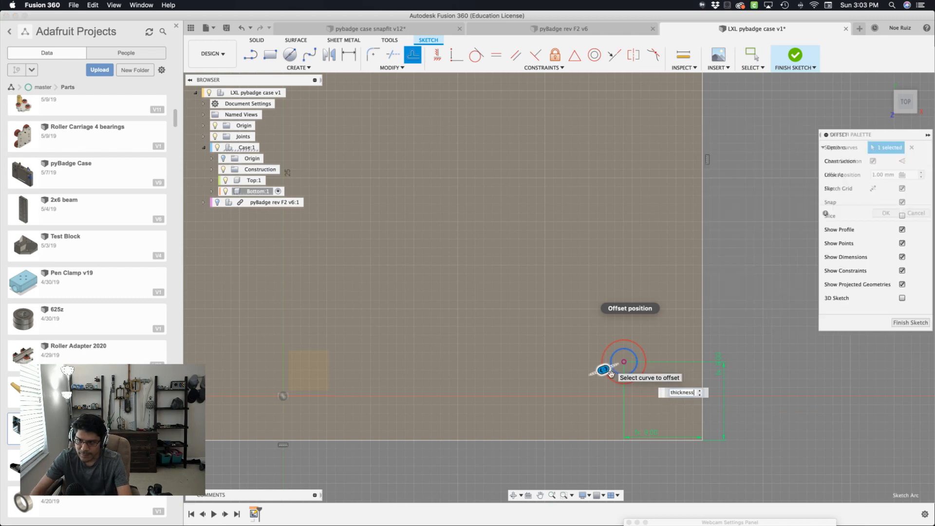
Offset the upper-right mounting hole's circle outward by outerwall
{"action": "scroll", "coordinate": [611, 367], "scroll_direction": "down", "scroll_amount": 5}
{"action": "middle_click_drag", "start_coordinate": [592, 290], "coordinate": [592, 393]}
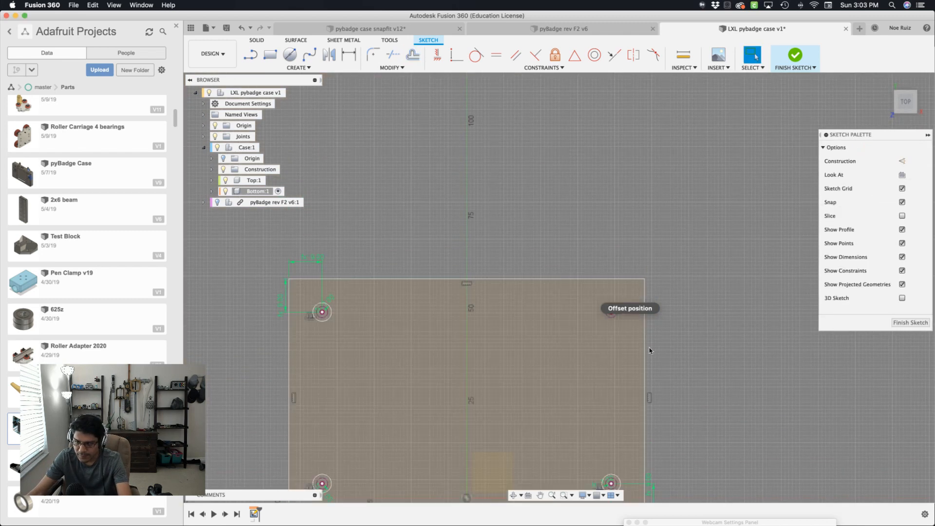
{"action": "scroll", "coordinate": [637, 330], "scroll_direction": "up", "scroll_amount": 5}
{"action": "key", "text": "o"}
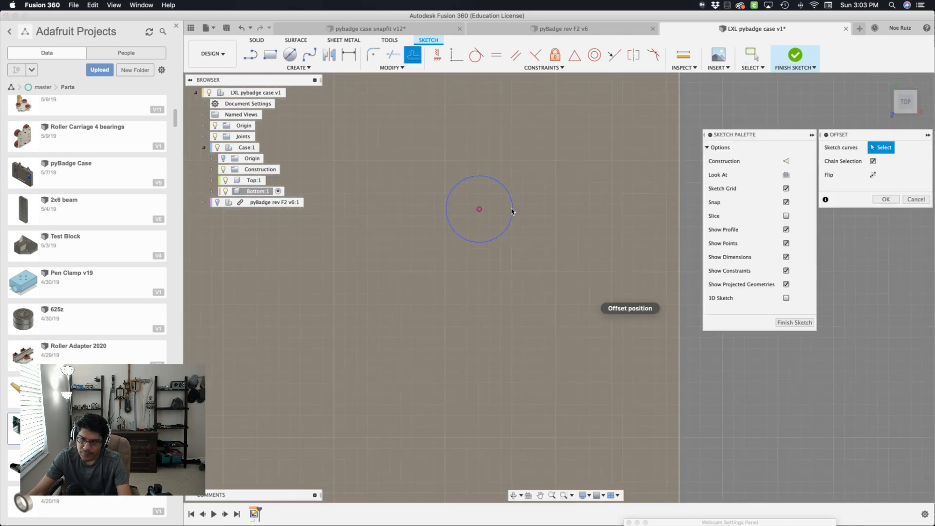
{"action": "left_click", "coordinate": [511, 211]}
{"action": "type", "text": "o"}
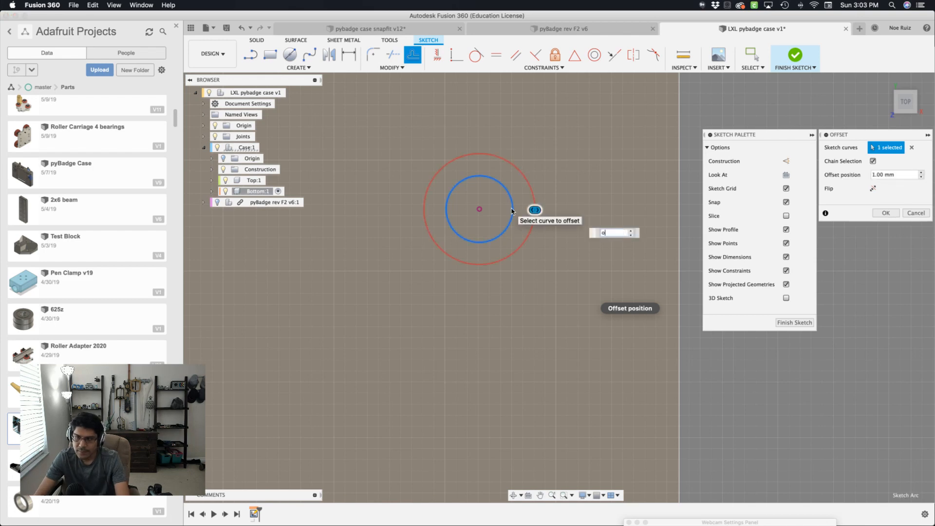
{"action": "type", "text": "uterwall"}
{"action": "key", "text": "Return"}
{"action": "key", "text": "Return"}
{"action": "scroll", "coordinate": [614, 217], "scroll_direction": "down", "scroll_amount": 5}
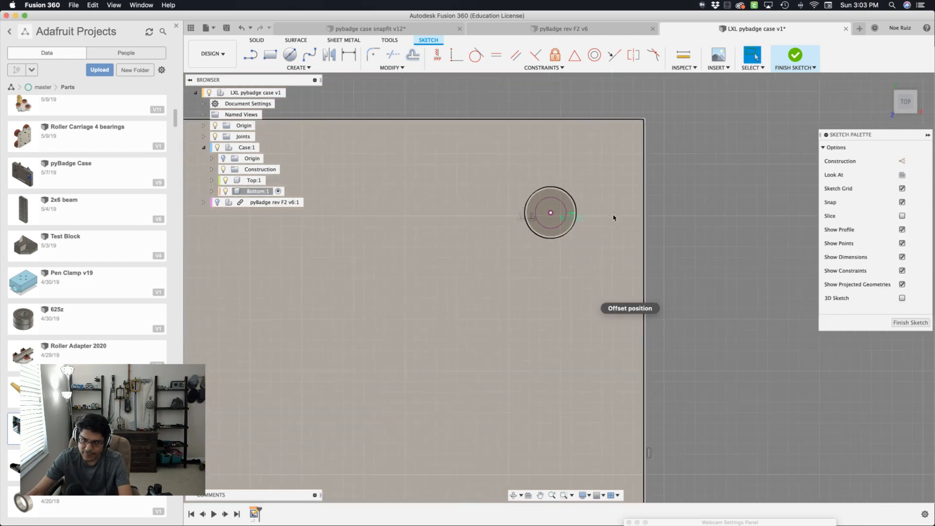
Look over the whole outline with its offset hole circles and finish the sketch
{"action": "scroll", "coordinate": [614, 218], "scroll_direction": "down", "scroll_amount": 4}
{"action": "scroll", "coordinate": [356, 315], "scroll_direction": "down", "scroll_amount": 3}
{"action": "mouse_move", "coordinate": [341, 318]}
{"action": "middle_mouse_down"}
{"action": "mouse_move", "coordinate": [524, 247]}
{"action": "mouse_move", "coordinate": [524, 257]}
{"action": "middle_mouse_up"}
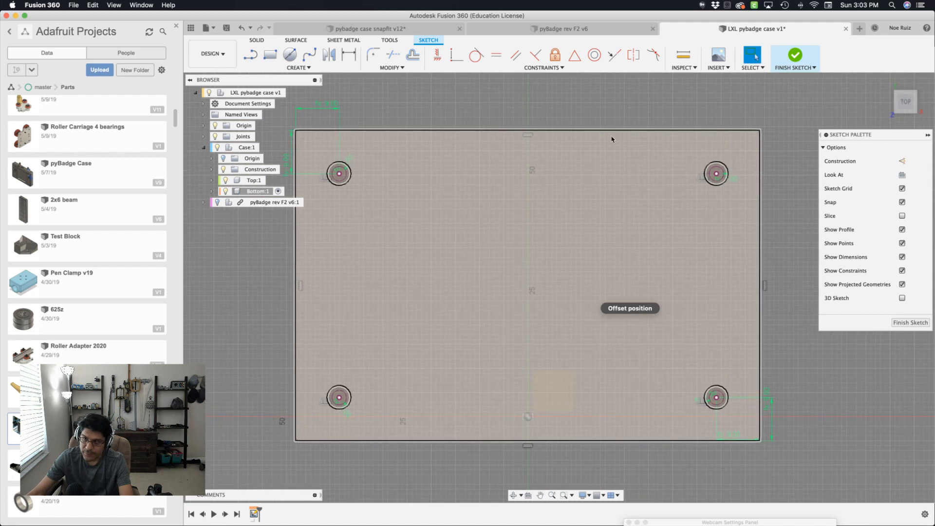
{"action": "left_click", "coordinate": [795, 54]}
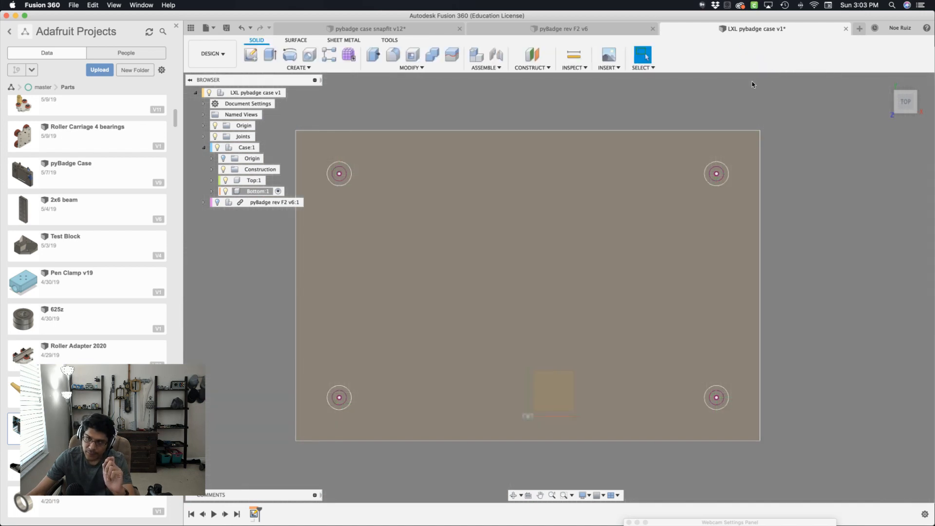
{"action": "scroll", "coordinate": [581, 125], "scroll_direction": "down", "scroll_amount": 1}
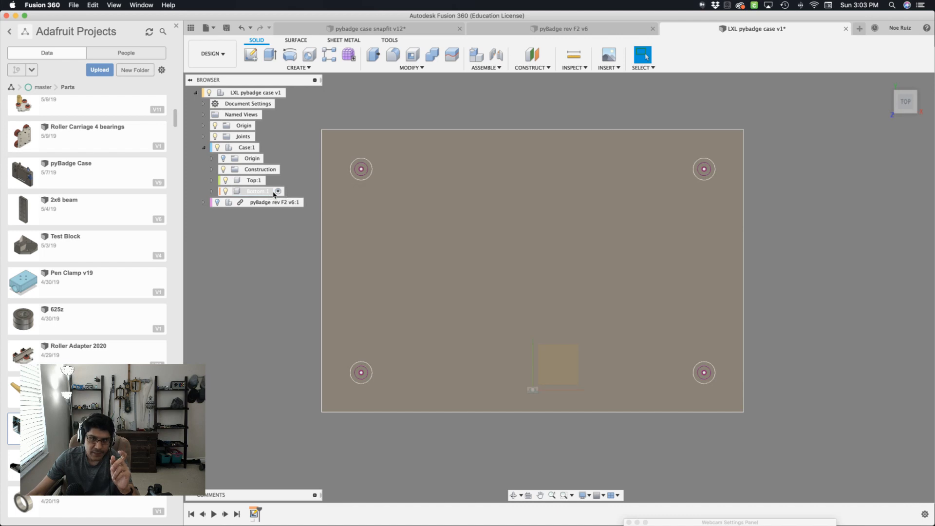
Try relocating Sketch1 from the Bottom component to the Case component with the top-level assembly activated, and undo the move
{"action": "left_click", "coordinate": [212, 191]}
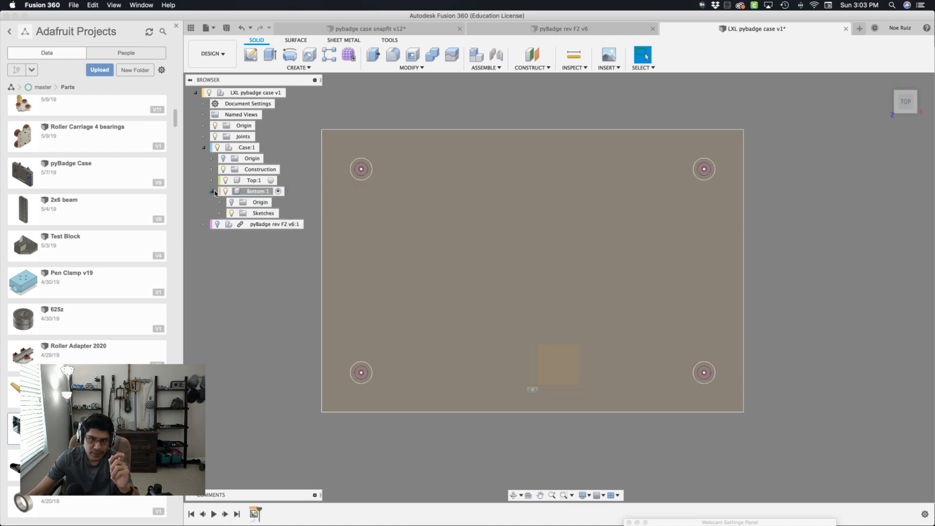
{"action": "left_click", "coordinate": [219, 213]}
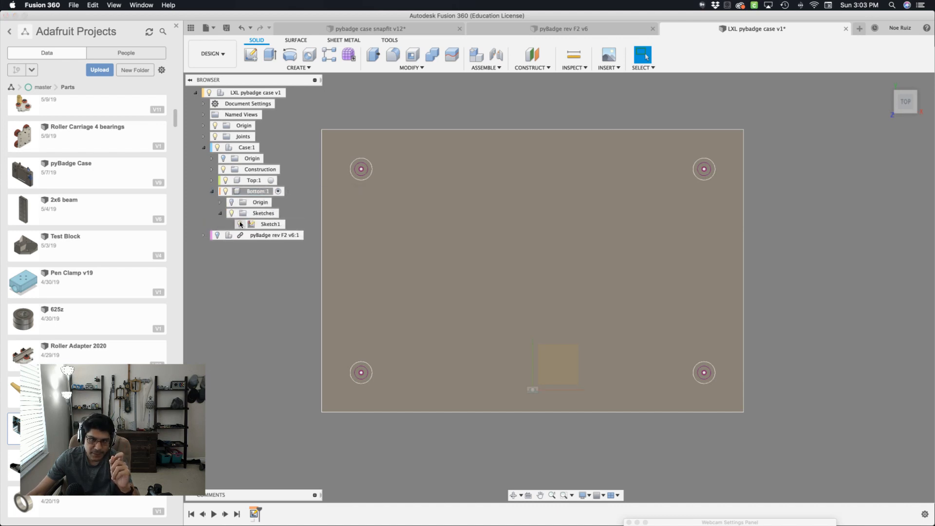
{"action": "left_click", "coordinate": [267, 225]}
{"action": "left_click_drag", "start_coordinate": [265, 211], "coordinate": [245, 149]}
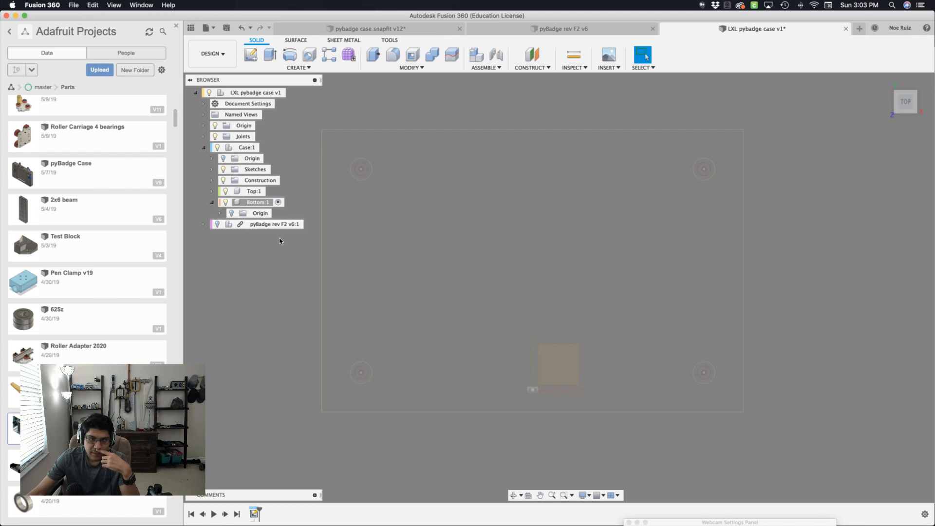
{"action": "left_click", "coordinate": [291, 93]}
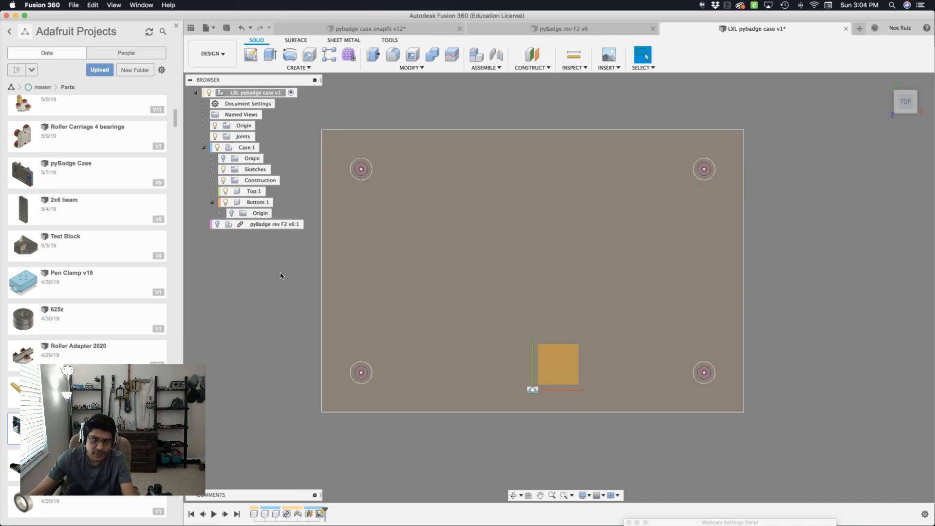
{"action": "key", "text": "super+z"}
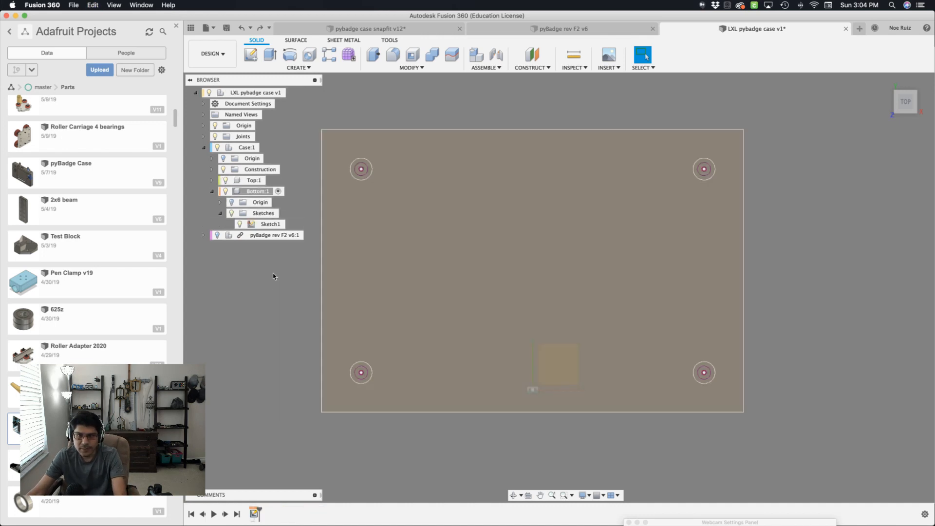
{"action": "middle_click_drag", "start_coordinate": [272, 274], "coordinate": [337, 275]}
{"action": "key", "text": "Escape"}
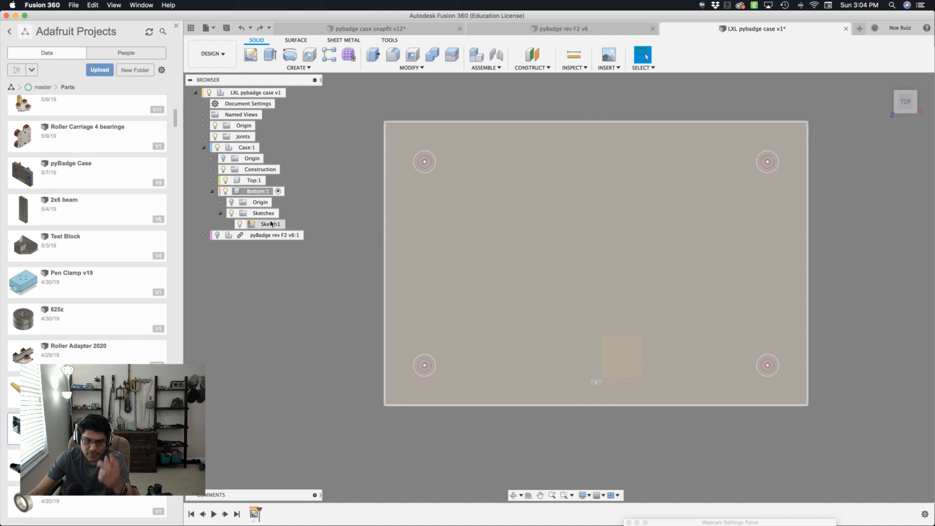
Move Sketch1 out of Bottom into the parent Case component again and activate the top-level assembly
{"action": "left_click_drag", "start_coordinate": [271, 225], "coordinate": [246, 148]}
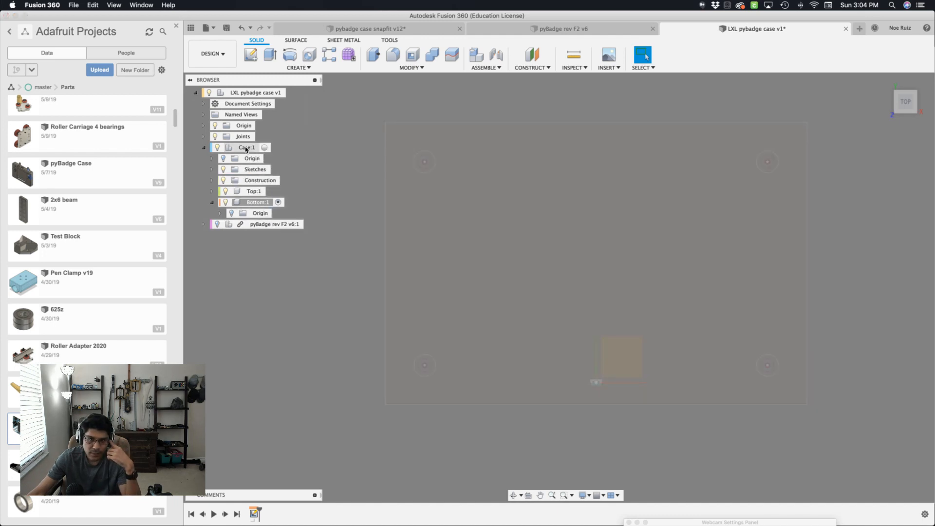
{"action": "left_click", "coordinate": [291, 93]}
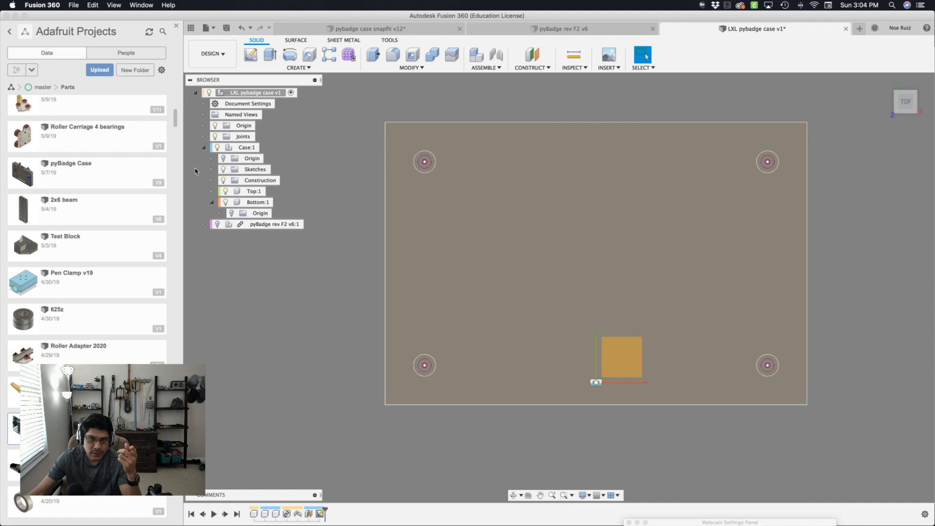
Move Sketch1 from the Case component back into the Bottom component and make Bottom the active component
{"action": "left_click", "coordinate": [211, 170]}
{"action": "left_click_drag", "start_coordinate": [267, 186], "coordinate": [251, 214]}
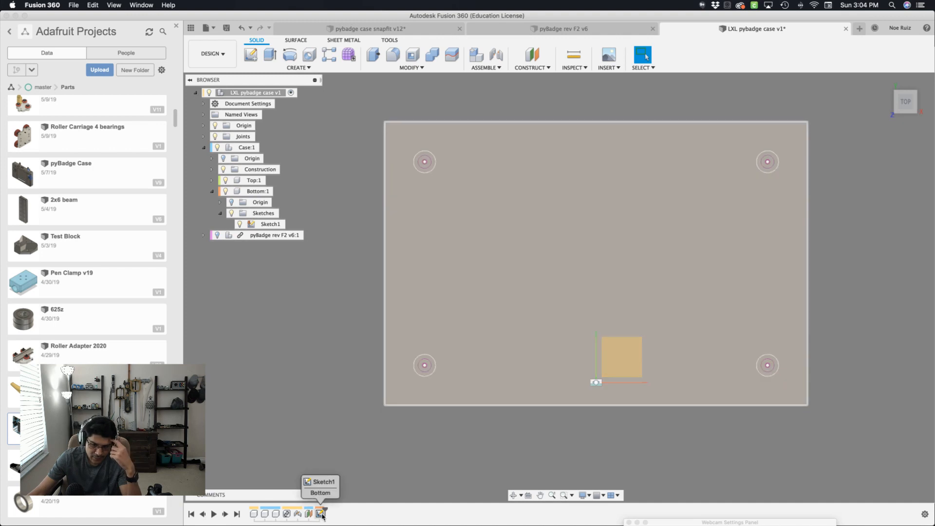
{"action": "left_click", "coordinate": [277, 192]}
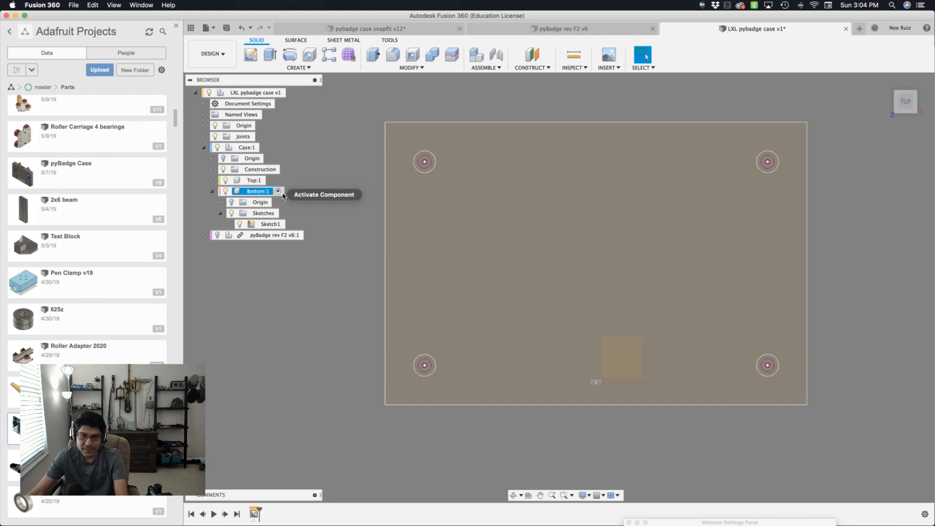
Extrude all of Sketch1's profiles, including the hole circles, by -thickness as a new body
{"action": "key", "text": "e"}
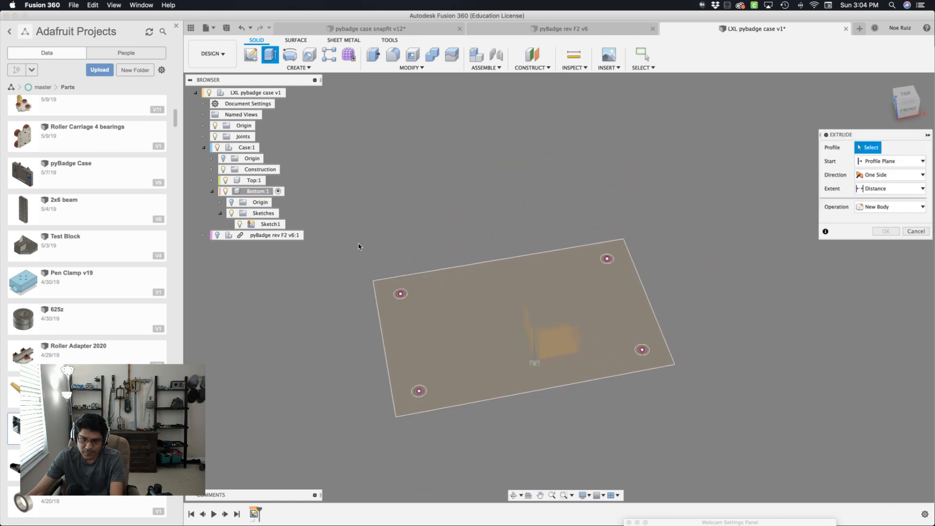
{"action": "mouse_move", "coordinate": [337, 208]}
{"action": "left_mouse_down"}
{"action": "mouse_move", "coordinate": [459, 380]}
{"action": "mouse_move", "coordinate": [834, 454]}
{"action": "left_mouse_up"}
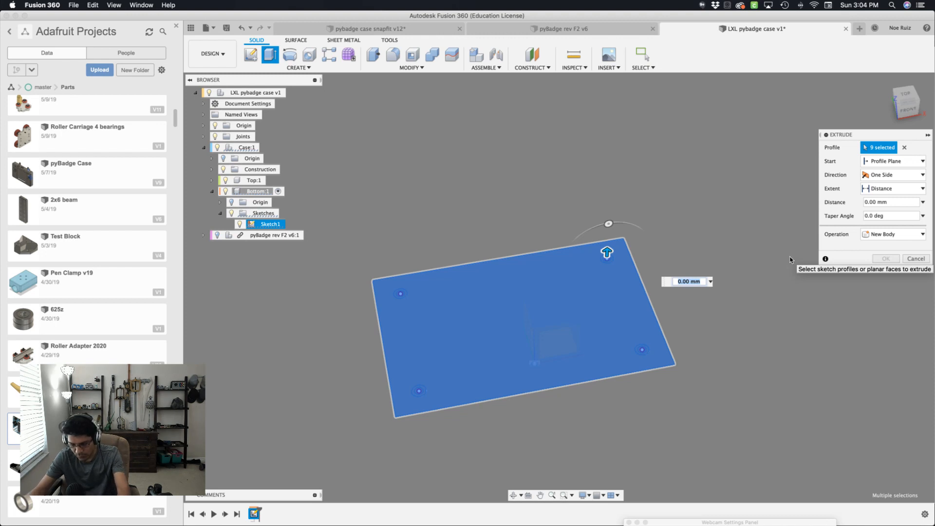
{"action": "type", "text": "-"}
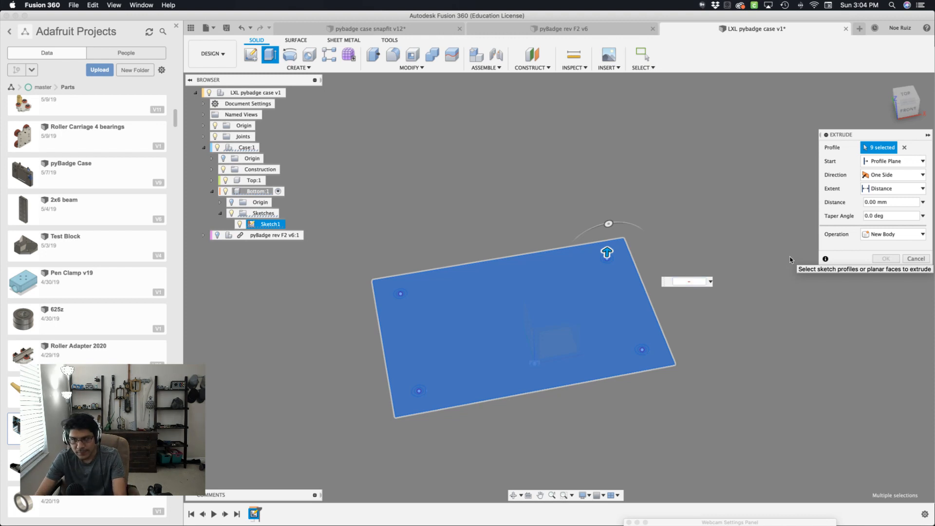
{"action": "type", "text": "thick"}
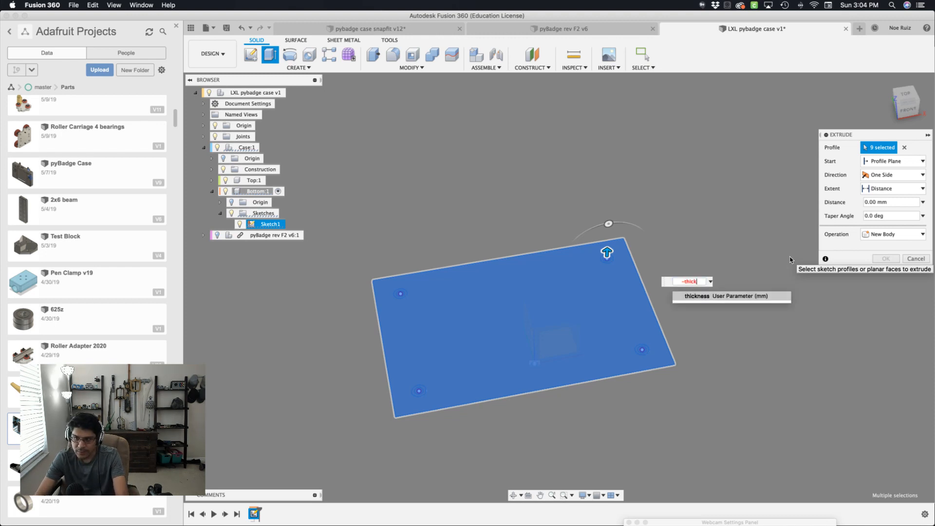
{"action": "type", "text": "ness"}
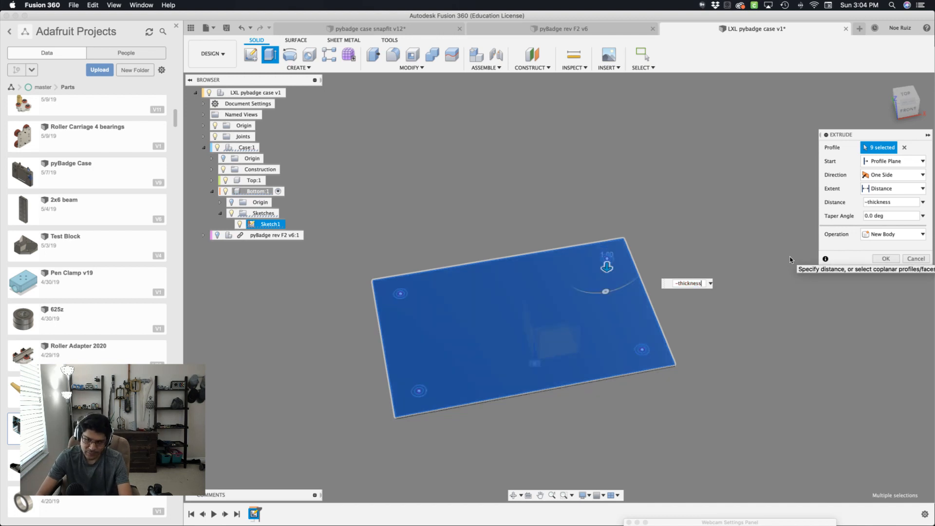
{"action": "key", "text": "Return"}
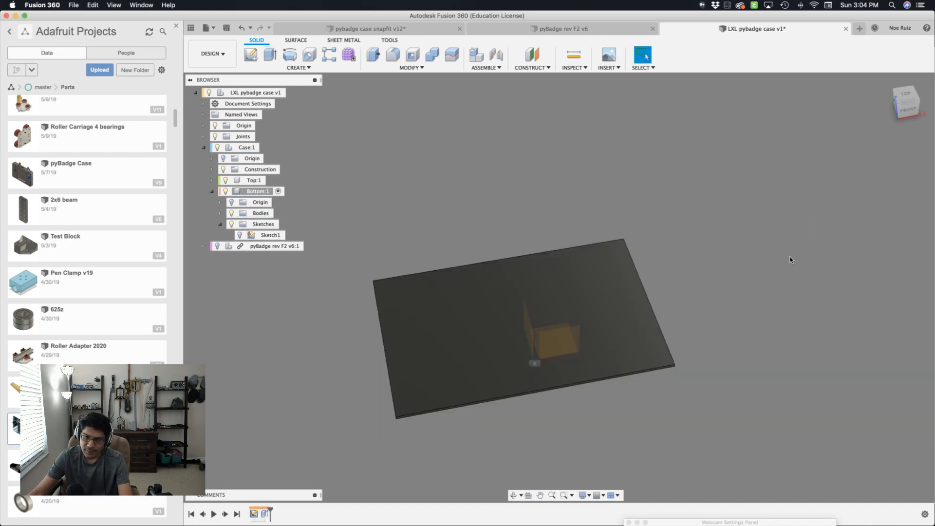
Show the pyBadge rev F2 v6 component together with the extruded case bottom
{"action": "left_click", "coordinate": [218, 246]}
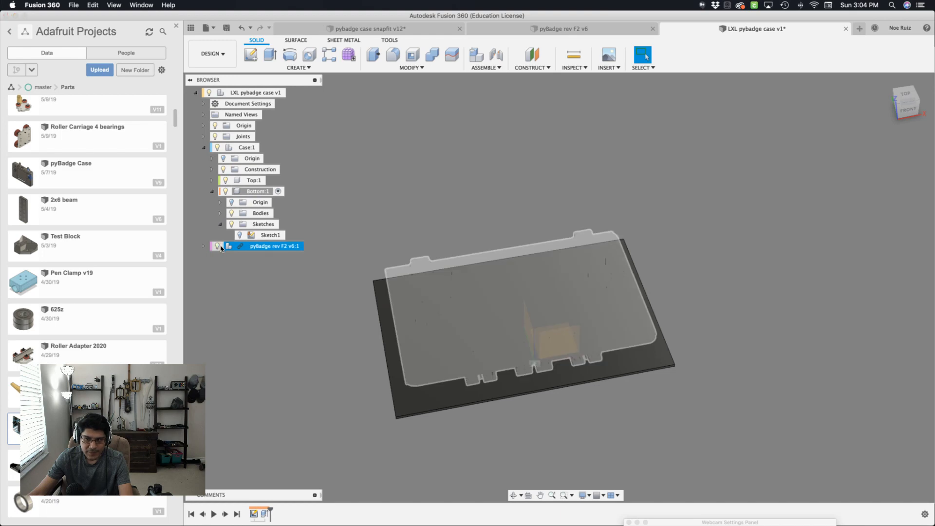
Measure the distance between the case bottom plate's face and the underside of the pyBadge board
{"action": "left_click", "coordinate": [883, 81]}
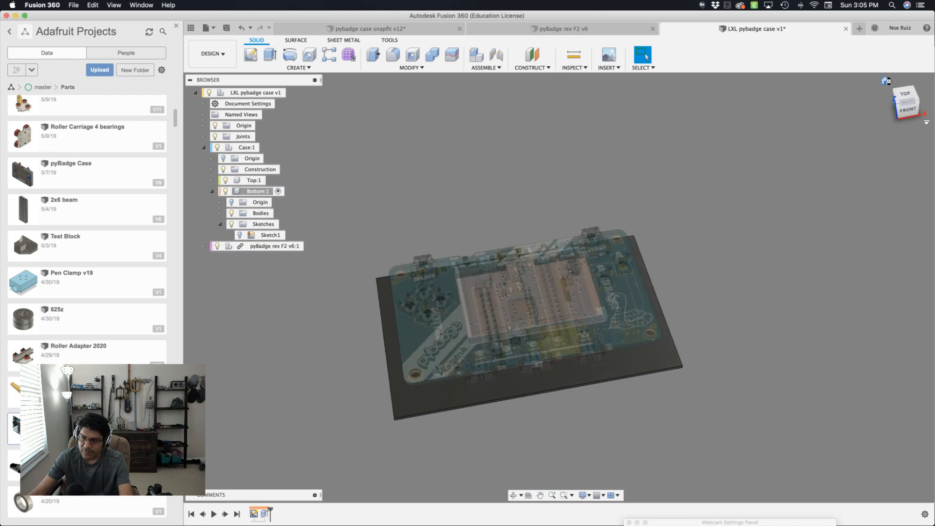
{"action": "scroll", "coordinate": [672, 437], "scroll_direction": "up", "scroll_amount": 3}
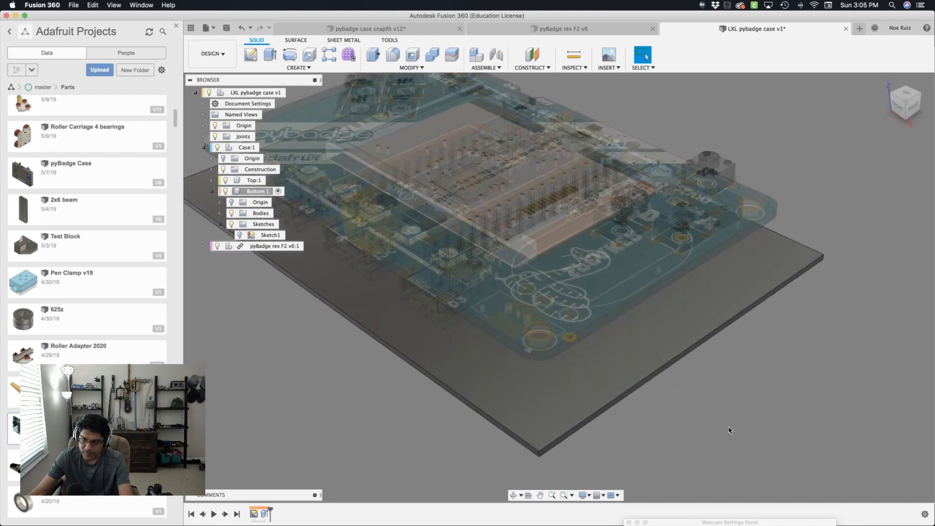
{"action": "middle_click_drag", "start_coordinate": [731, 431], "coordinate": [674, 289], "text": "shift"}
{"action": "left_click", "coordinate": [673, 268]}
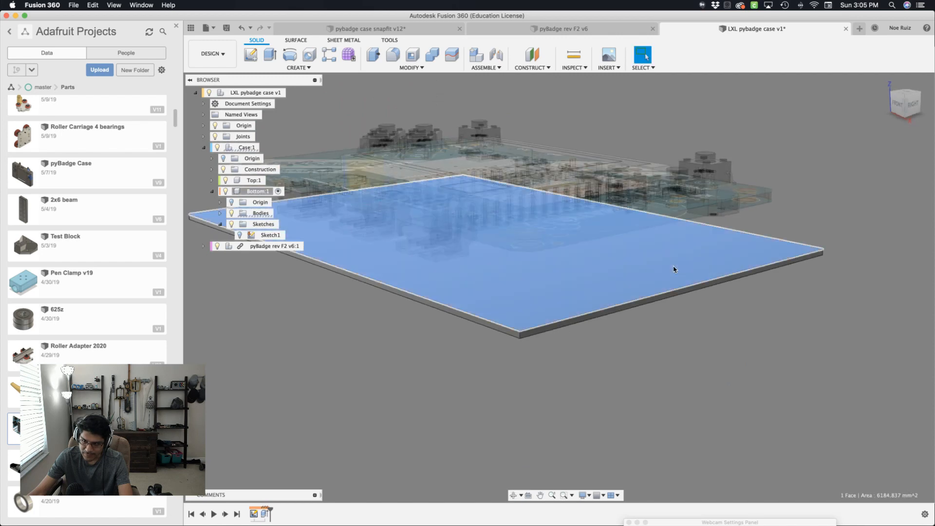
{"action": "middle_click_drag", "start_coordinate": [766, 300], "coordinate": [752, 179], "text": "shift"}
{"action": "scroll", "coordinate": [731, 172], "scroll_direction": "up", "scroll_amount": 3}
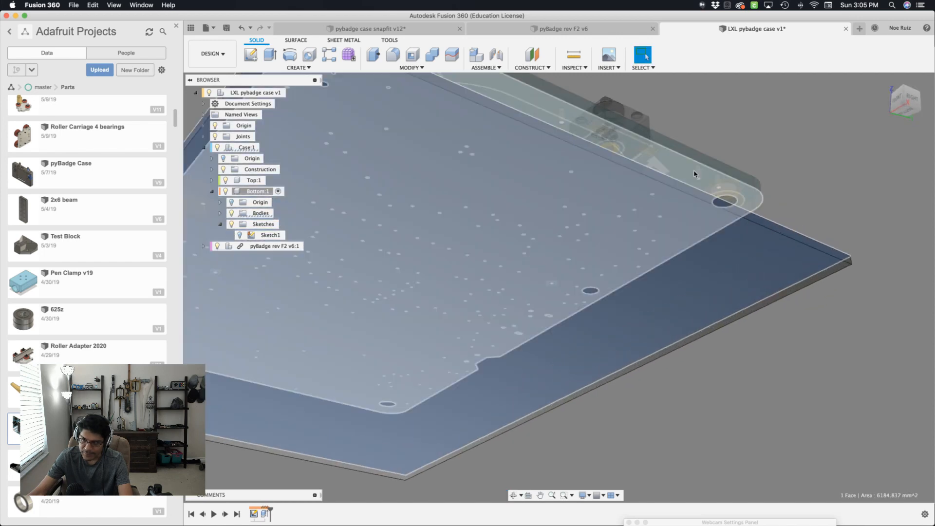
{"action": "left_click", "coordinate": [702, 168], "text": "shift"}
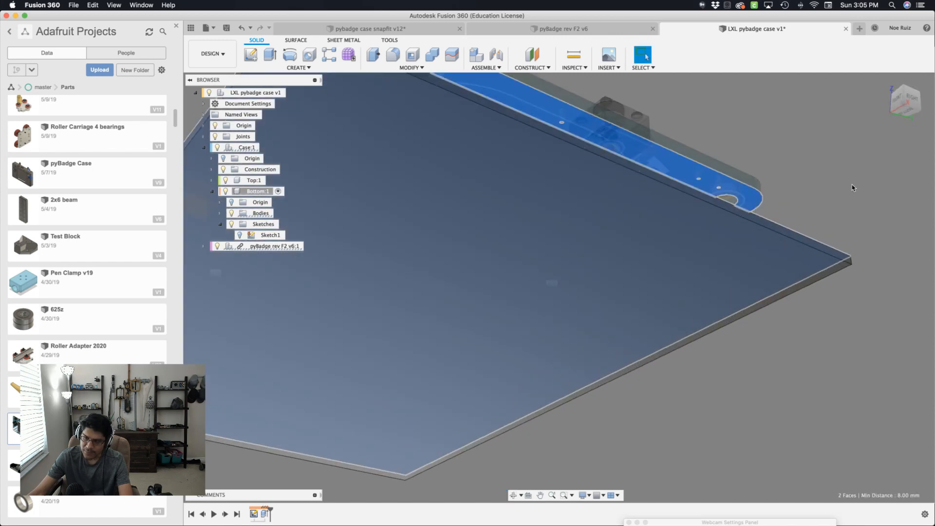
{"action": "left_click", "coordinate": [830, 182]}
{"action": "middle_click_drag", "start_coordinate": [819, 181], "coordinate": [832, 214], "text": "shift"}
{"action": "scroll", "coordinate": [833, 213], "scroll_direction": "down", "scroll_amount": 3}
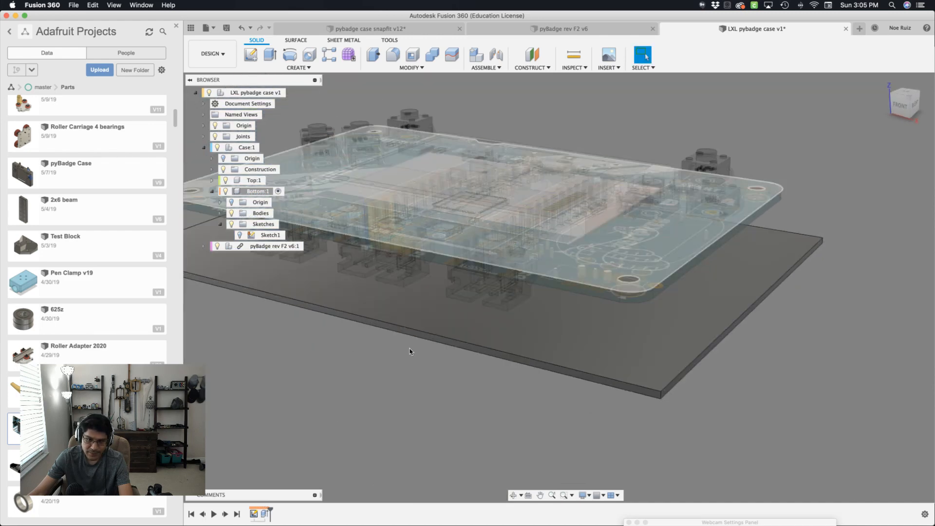
{"action": "scroll", "coordinate": [378, 338], "scroll_direction": "up", "scroll_amount": 3}
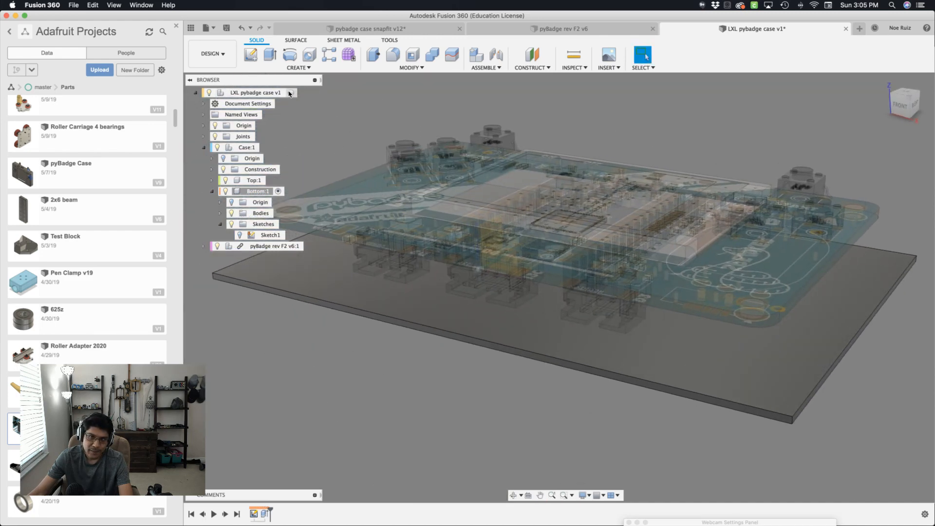
Activate the top-level assembly and set the Case construction plane's offset distance to -12 mm
{"action": "left_click", "coordinate": [289, 93]}
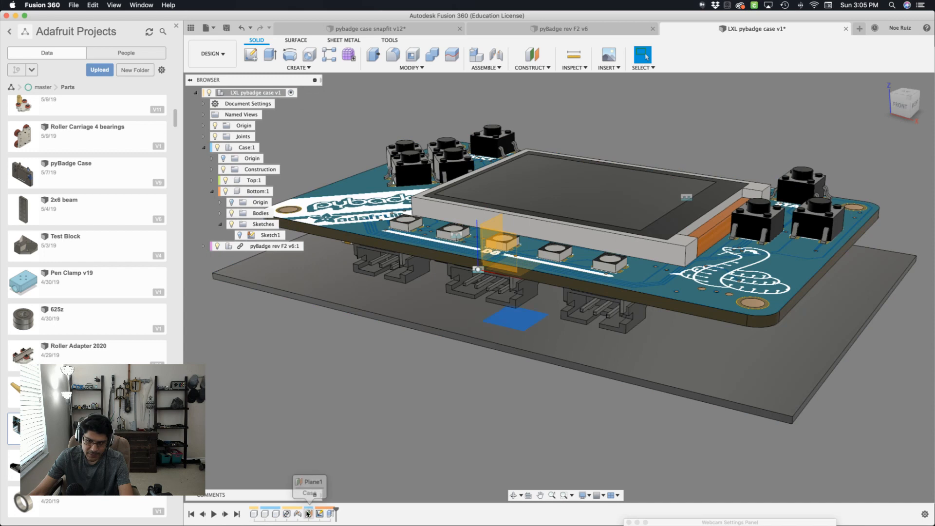
{"action": "double_click", "coordinate": [308, 513]}
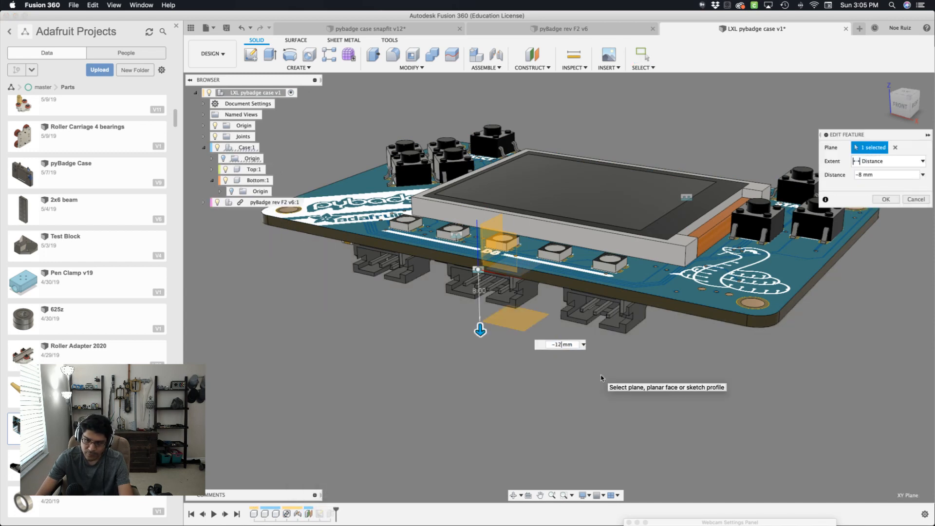
{"action": "type", "text": "-12"}
{"action": "key", "text": "Return"}
{"action": "key", "text": "Return"}
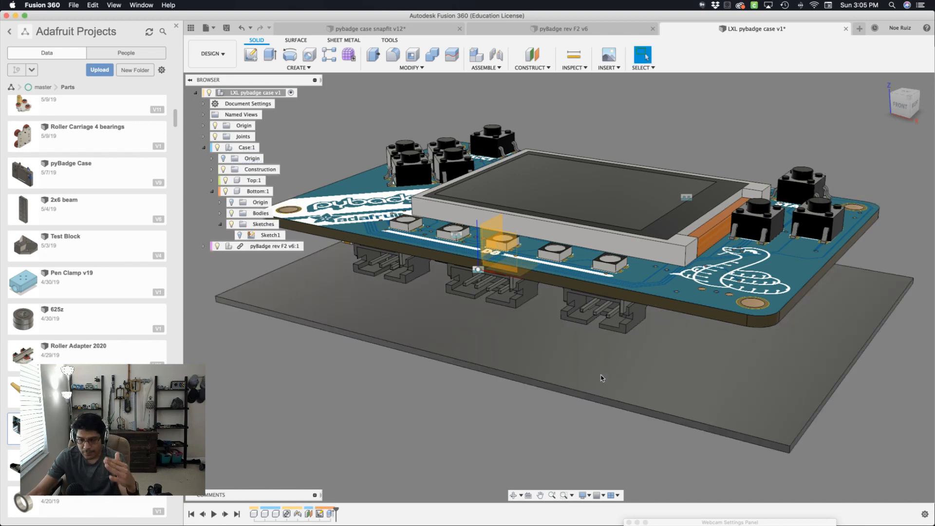
{"action": "scroll", "coordinate": [604, 376], "scroll_direction": "down", "scroll_amount": 5}
{"action": "middle_click_drag", "start_coordinate": [605, 373], "coordinate": [860, 412], "text": "shift"}
{"action": "key", "text": "shift+p"}
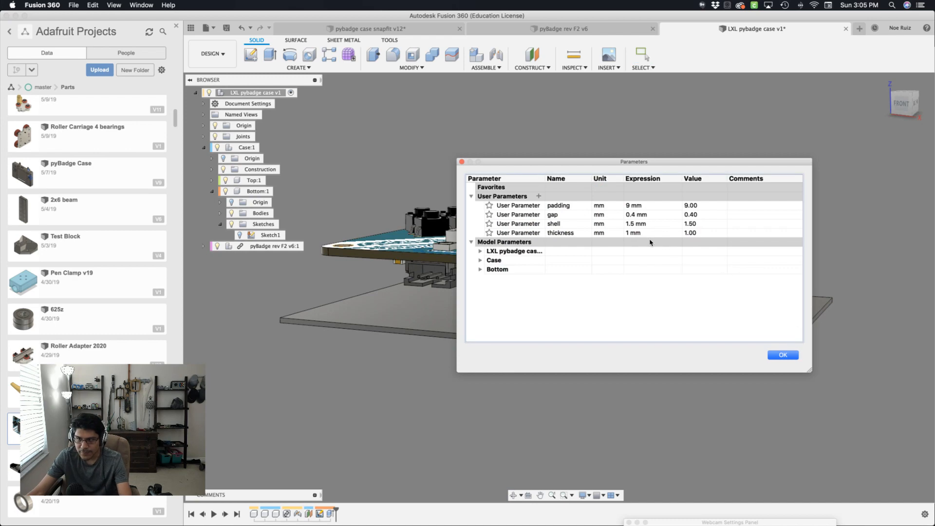
{"action": "double_click", "coordinate": [632, 208]}
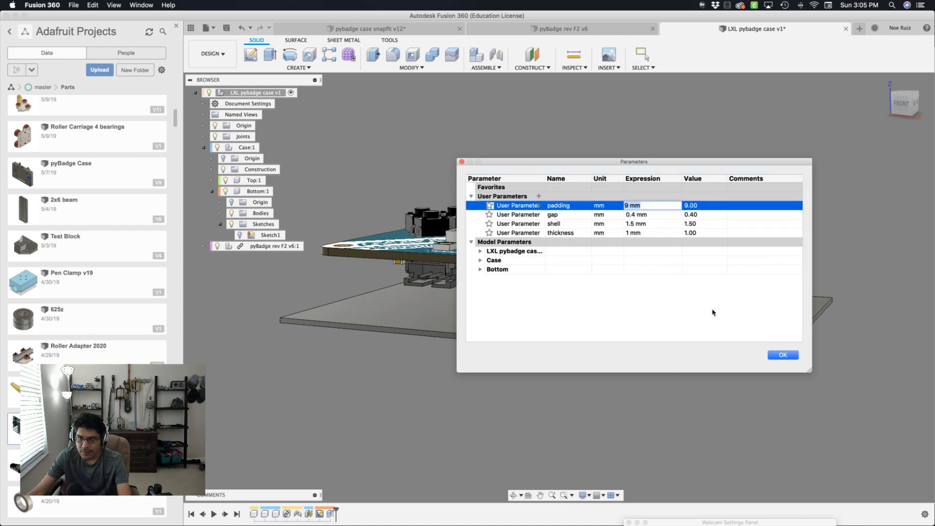
{"action": "left_click", "coordinate": [783, 355]}
Add a user parameter named bottomDist in mm with the expression 8
{"action": "key", "text": "shift+p"}
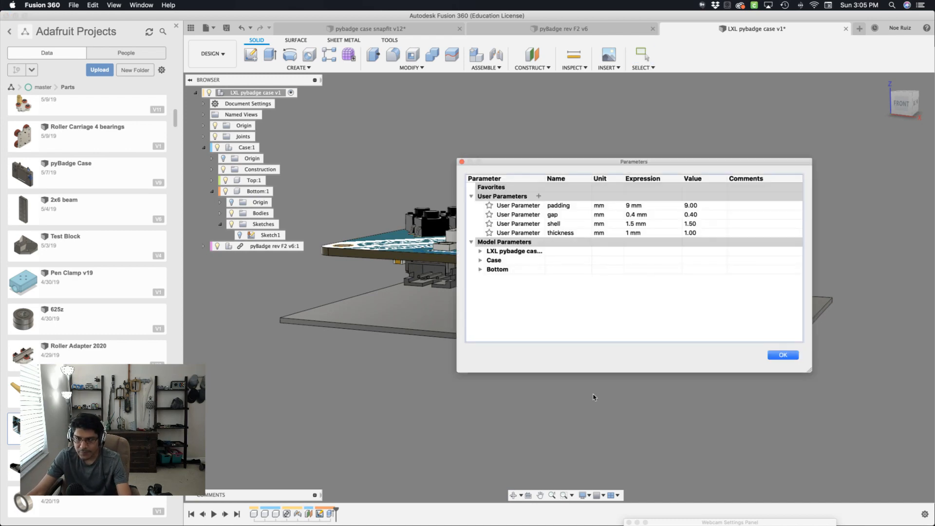
{"action": "left_click", "coordinate": [539, 196]}
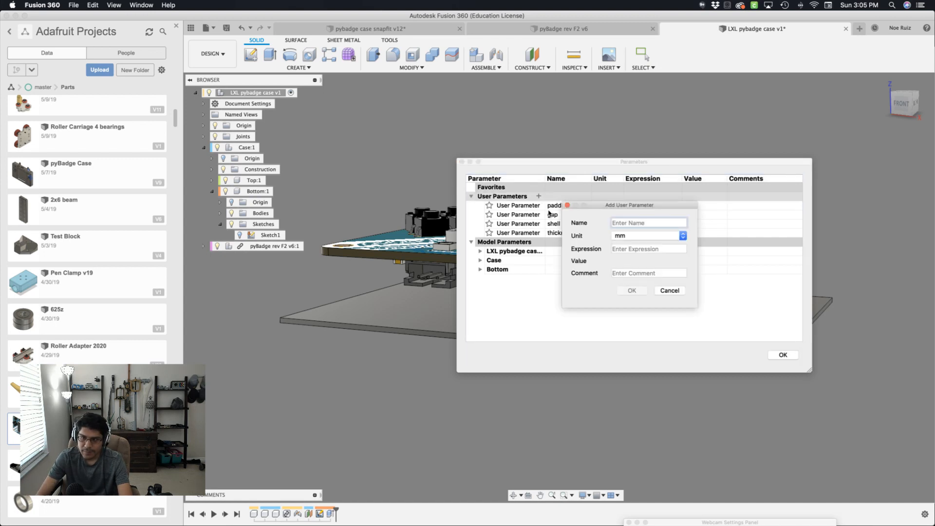
{"action": "type", "text": "bottomDist"}
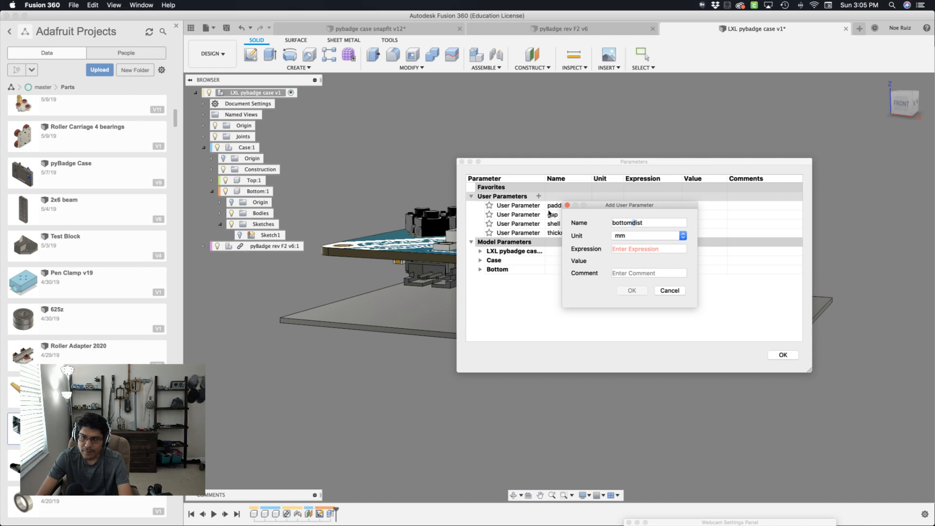
{"action": "key", "text": "Tab"}
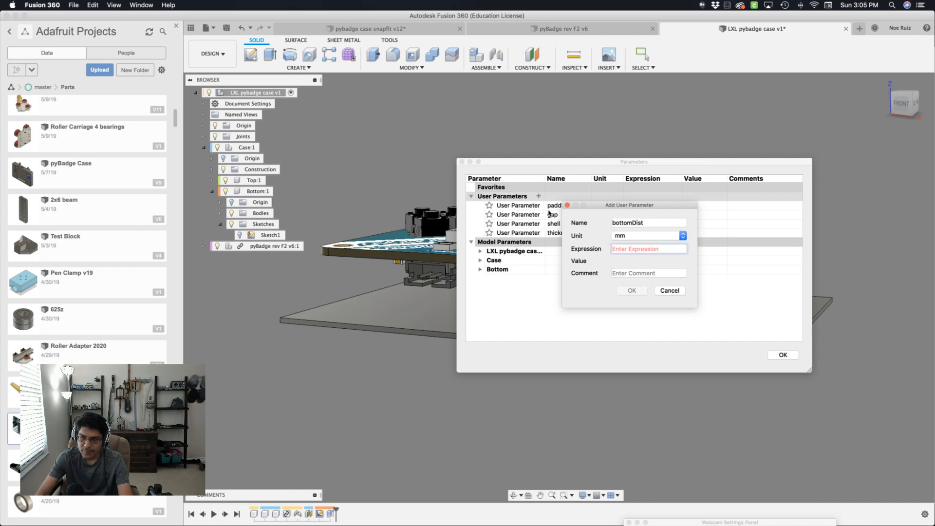
{"action": "type", "text": "8"}
{"action": "key", "text": "Return"}
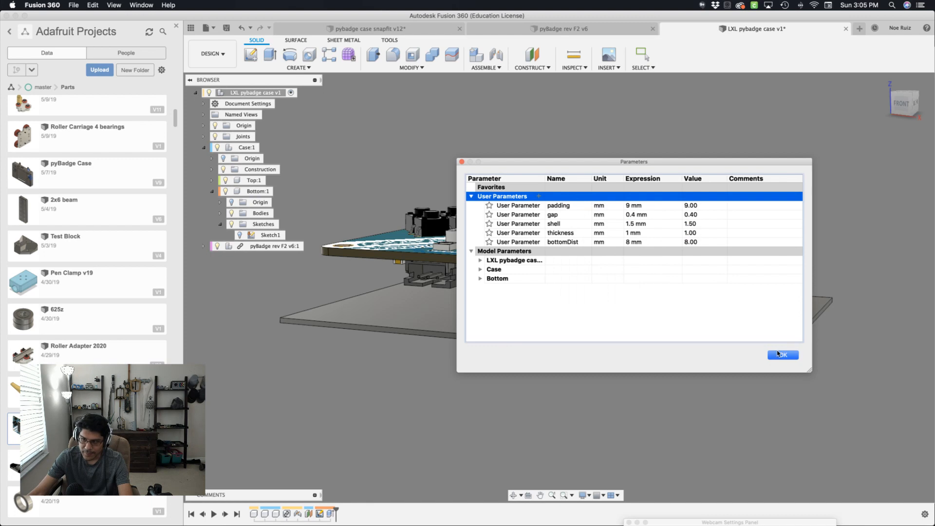
{"action": "left_click", "coordinate": [779, 355]}
Set the Case construction plane's offset distance to -bottomDist and review the user parameters
{"action": "double_click", "coordinate": [310, 514]}
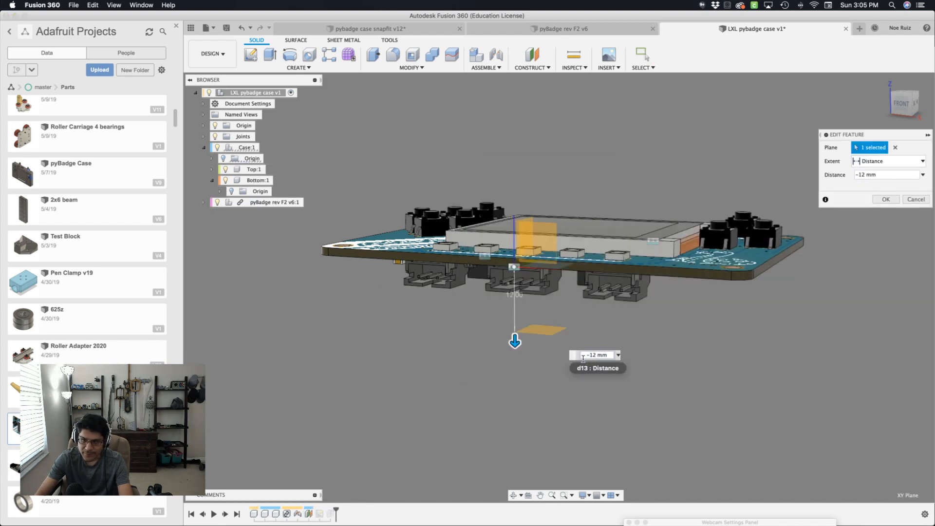
{"action": "type", "text": "-bottomDist"}
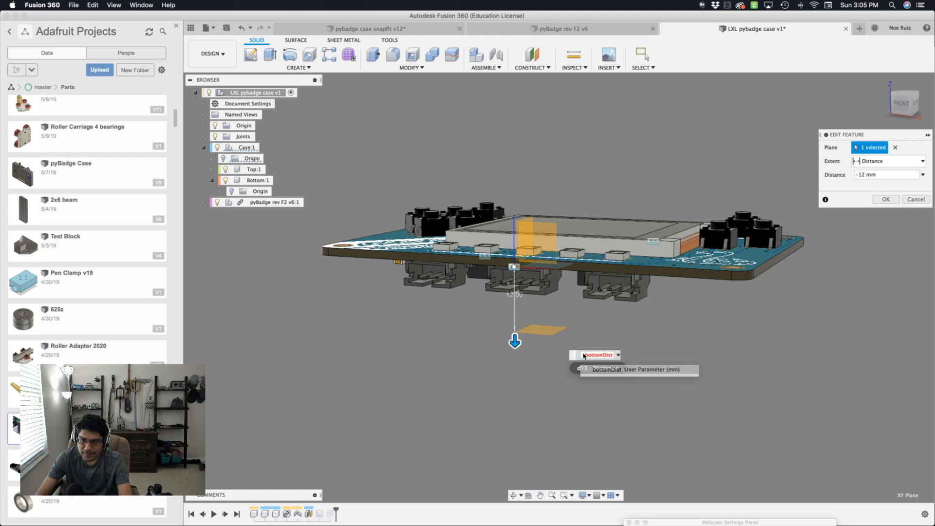
{"action": "key", "text": "Return"}
{"action": "key", "text": "Return"}
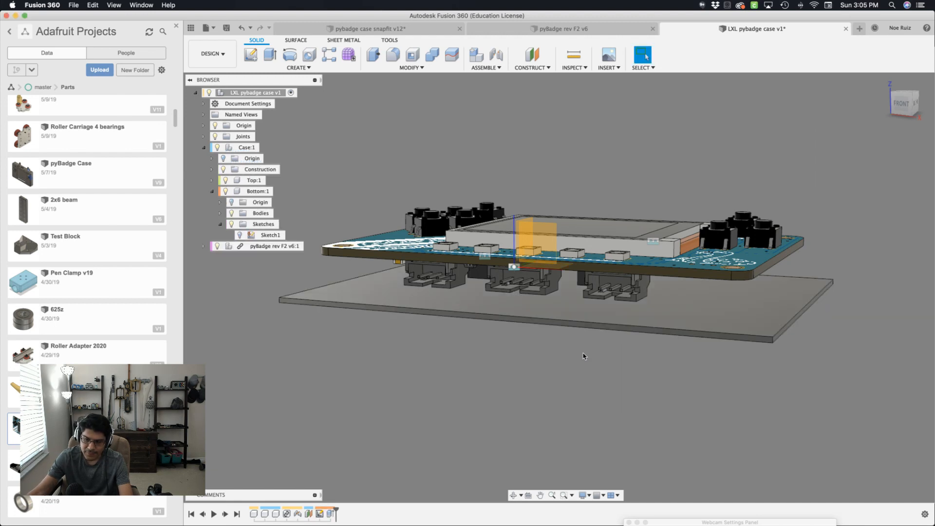
{"action": "key", "text": "shift+p"}
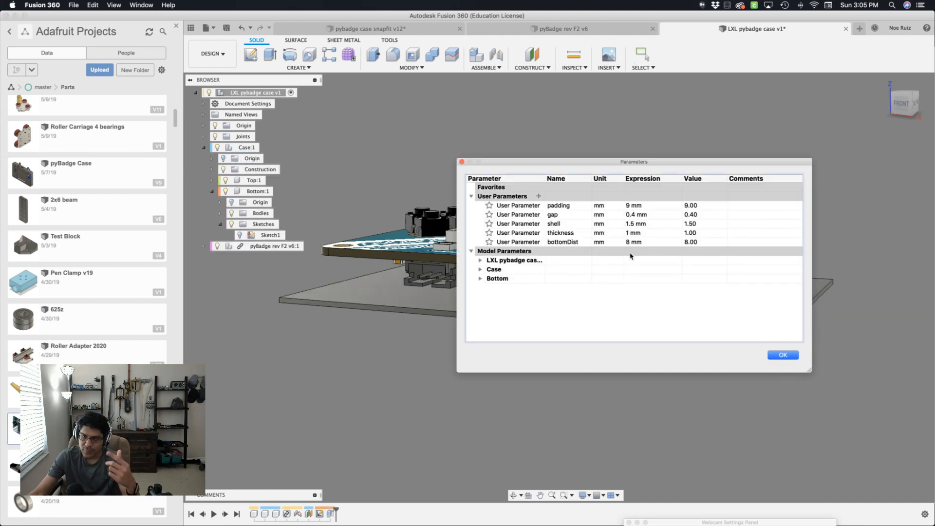
{"action": "left_click", "coordinate": [783, 355]}
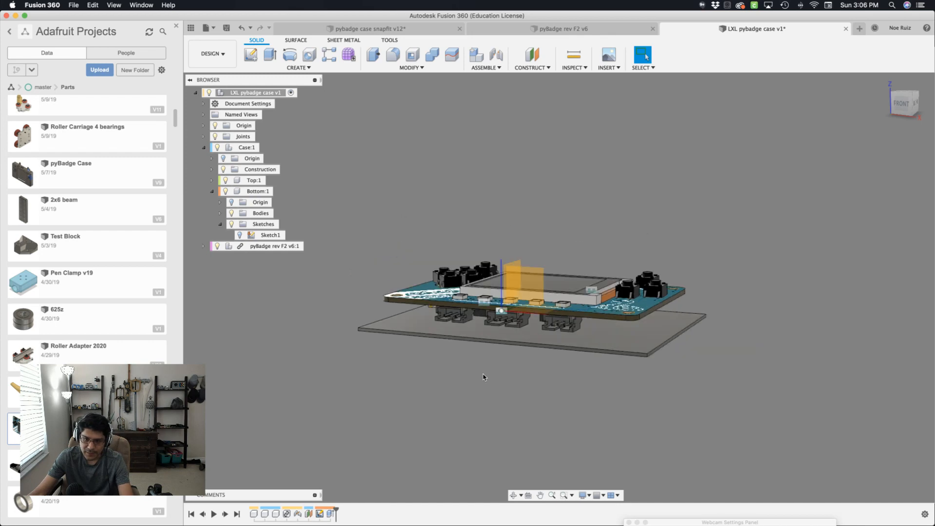
Activate the Bottom component and make its Sketch1 visible
{"action": "middle_click_drag", "start_coordinate": [484, 377], "coordinate": [474, 394], "text": "shift"}
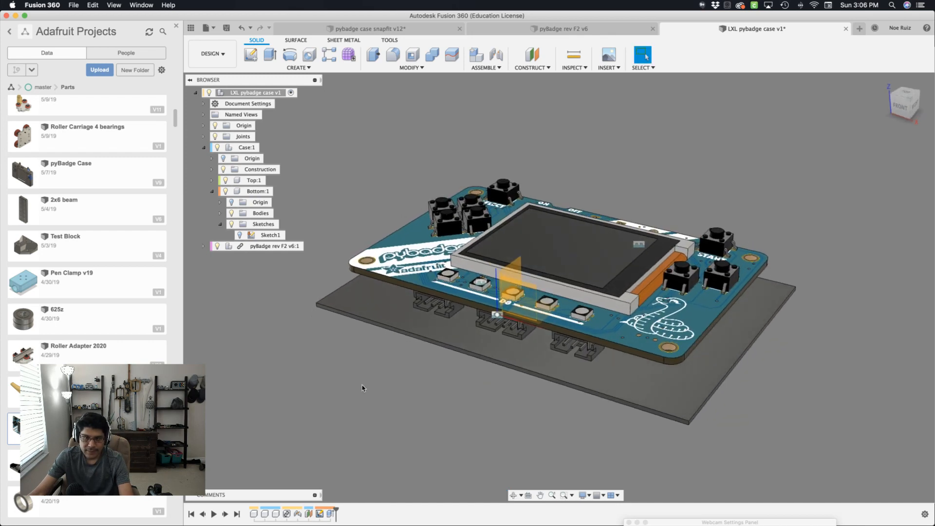
{"action": "middle_click_drag", "start_coordinate": [352, 389], "coordinate": [373, 364]}
{"action": "middle_click_drag", "start_coordinate": [355, 313], "coordinate": [383, 359], "text": "shift"}
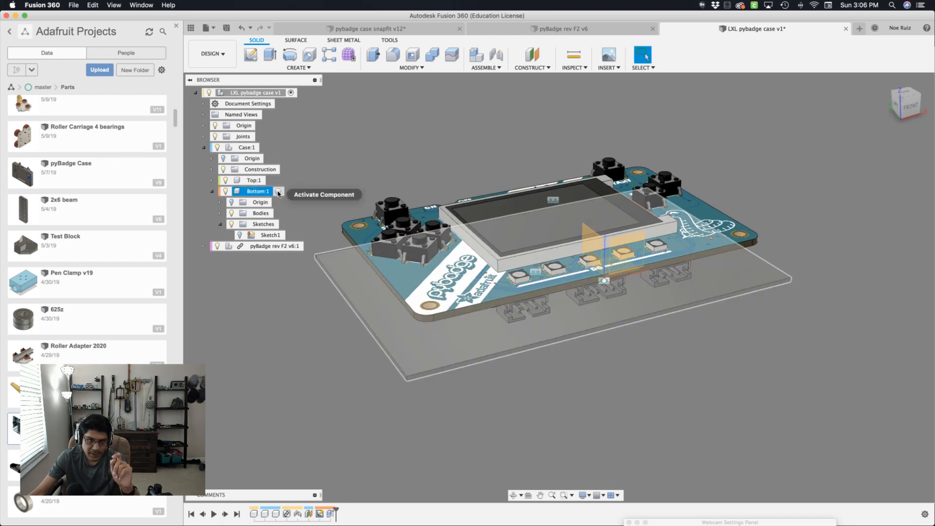
{"action": "left_click", "coordinate": [279, 192]}
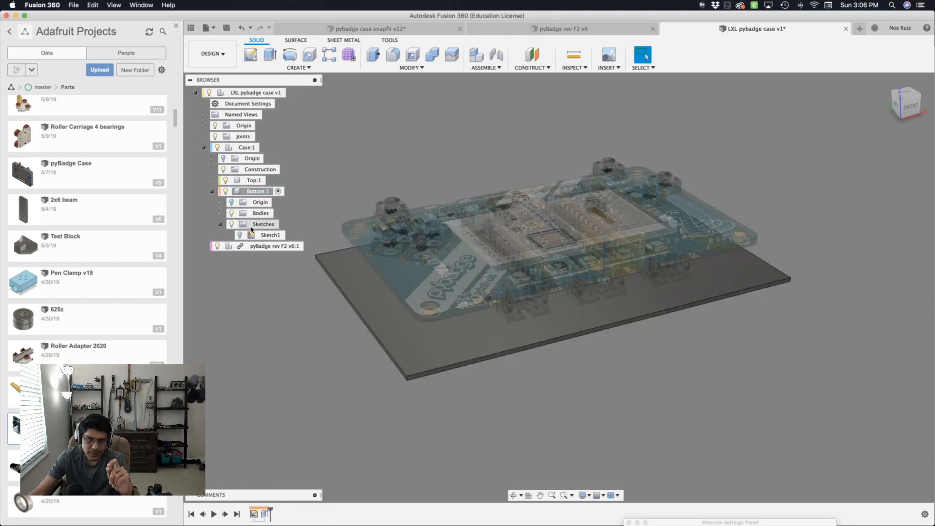
{"action": "left_click", "coordinate": [240, 235]}
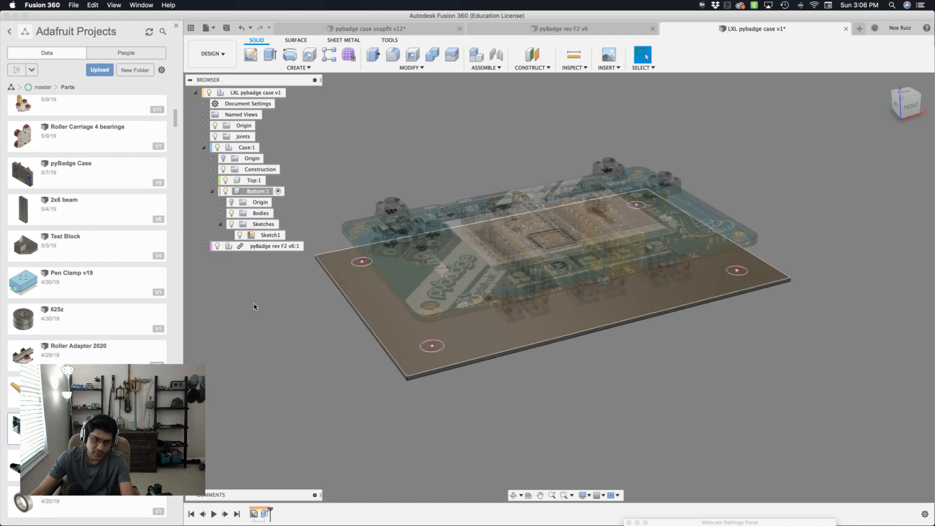
Extrude the inner circle and surrounding ring profiles at all four mounting holes by bottomDist, joining the standoffs to the bottom plate
{"action": "key", "text": "e"}
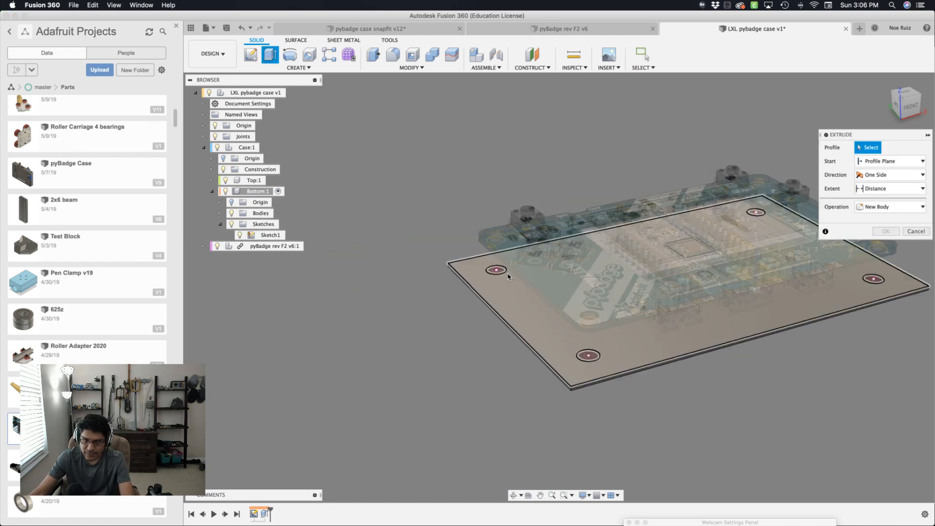
{"action": "scroll", "coordinate": [496, 275], "scroll_direction": "up", "scroll_amount": 5}
{"action": "left_click", "coordinate": [495, 265]}
{"action": "left_click", "coordinate": [465, 266]}
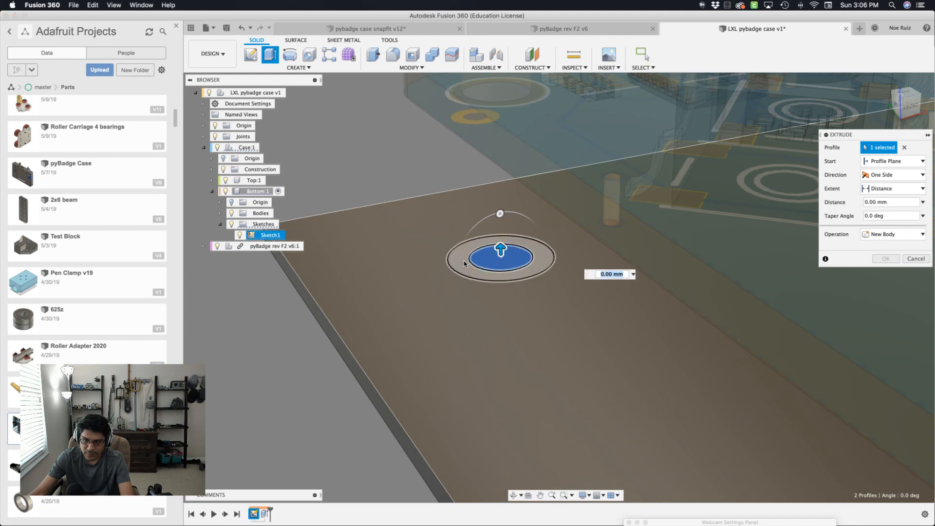
{"action": "scroll", "coordinate": [465, 266], "scroll_direction": "down", "scroll_amount": 5}
{"action": "scroll", "coordinate": [712, 493], "scroll_direction": "down", "scroll_amount": 1}
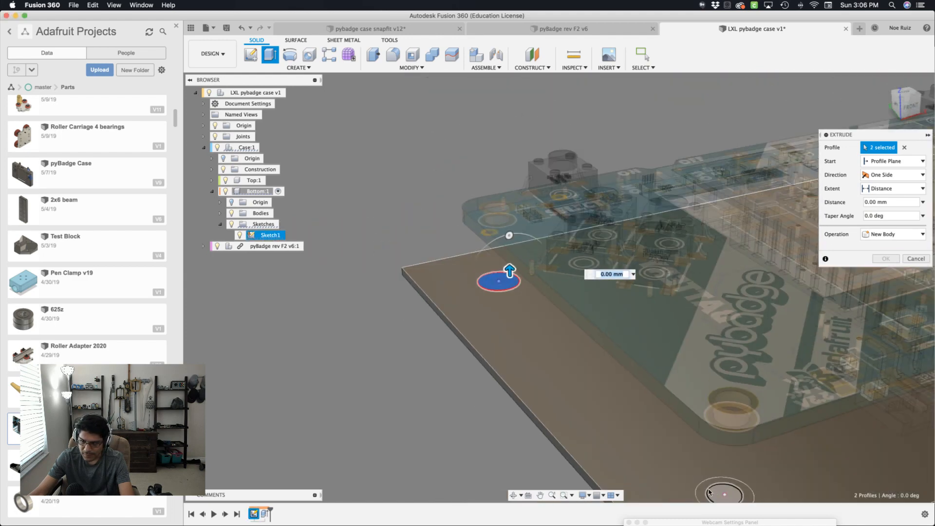
{"action": "left_click", "coordinate": [709, 491]}
{"action": "left_click", "coordinate": [702, 487]}
{"action": "middle_click_drag", "start_coordinate": [702, 375], "coordinate": [97, 357]}
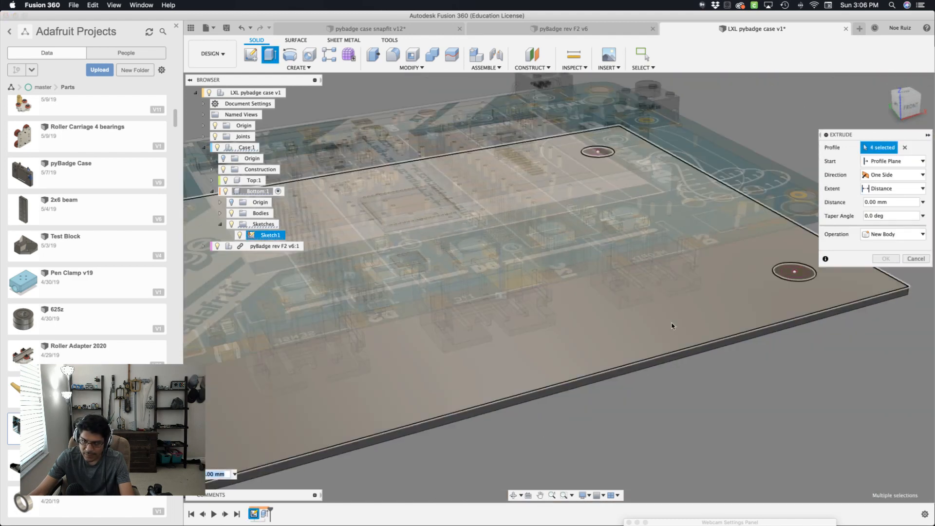
{"action": "scroll", "coordinate": [799, 285], "scroll_direction": "up", "scroll_amount": 3}
{"action": "left_click", "coordinate": [804, 286]}
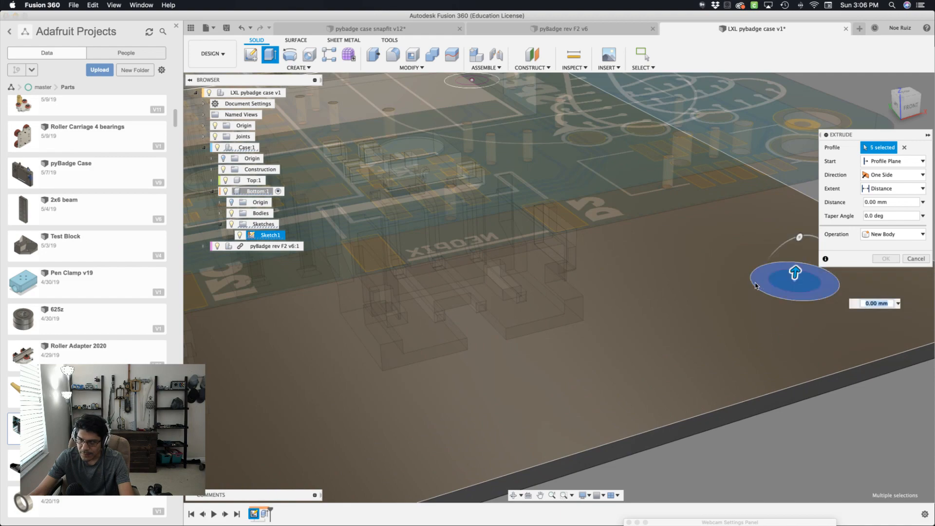
{"action": "left_click", "coordinate": [830, 291]}
{"action": "scroll", "coordinate": [829, 297], "scroll_direction": "down", "scroll_amount": 4}
{"action": "middle_click_drag", "start_coordinate": [850, 367], "coordinate": [835, 387], "text": "shift"}
{"action": "scroll", "coordinate": [843, 389], "scroll_direction": "up", "scroll_amount": 5}
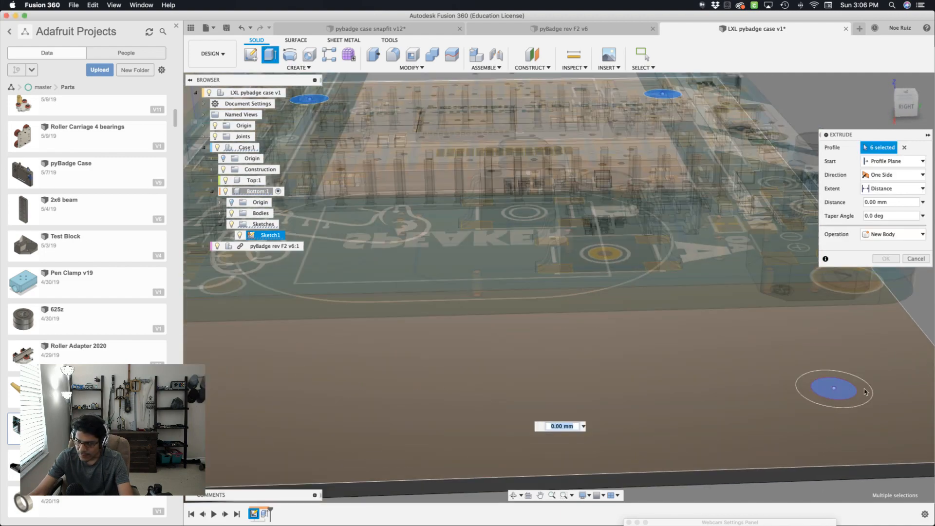
{"action": "left_click", "coordinate": [838, 389]}
{"action": "left_click", "coordinate": [861, 398]}
{"action": "scroll", "coordinate": [851, 395], "scroll_direction": "down", "scroll_amount": 4}
{"action": "scroll", "coordinate": [696, 326], "scroll_direction": "down", "scroll_amount": 3}
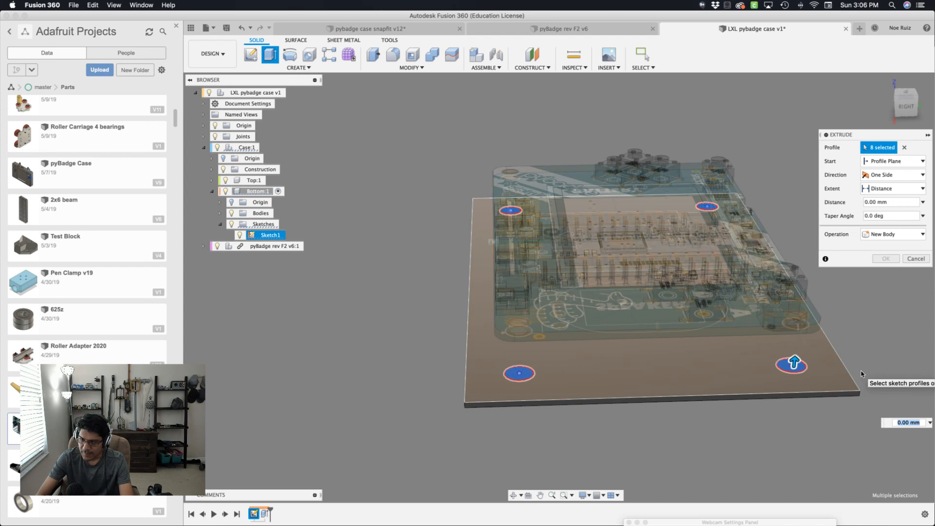
{"action": "type", "text": "bottomDist"}
{"action": "key", "text": "Return"}
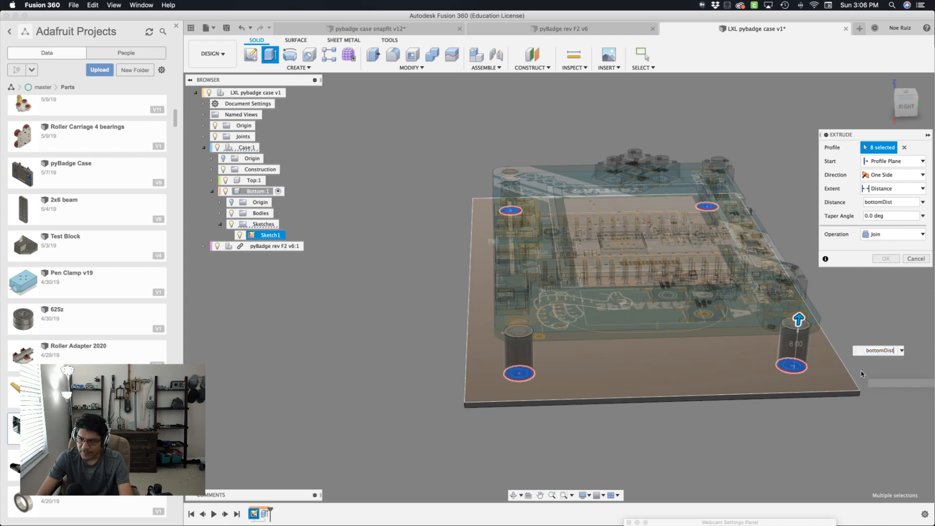
{"action": "key", "text": "Return"}
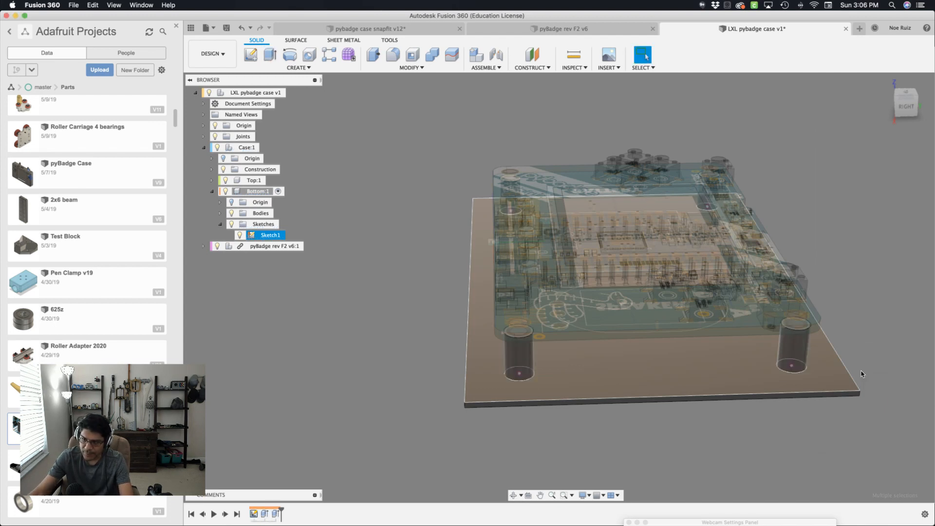
Hide Sketch1 of the Bottom component
{"action": "middle_click_drag", "start_coordinate": [206, 329], "coordinate": [381, 382], "text": "shift"}
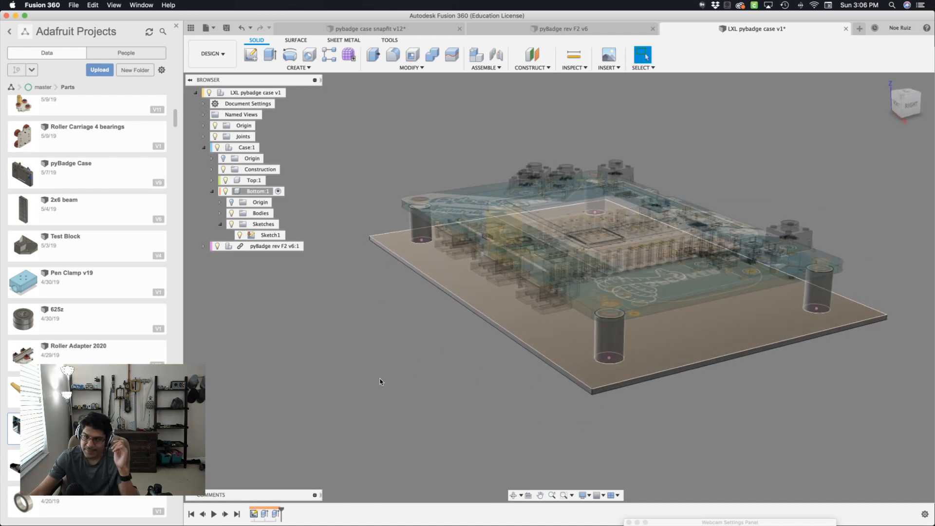
{"action": "left_click", "coordinate": [239, 236]}
{"action": "left_click", "coordinate": [239, 235]}
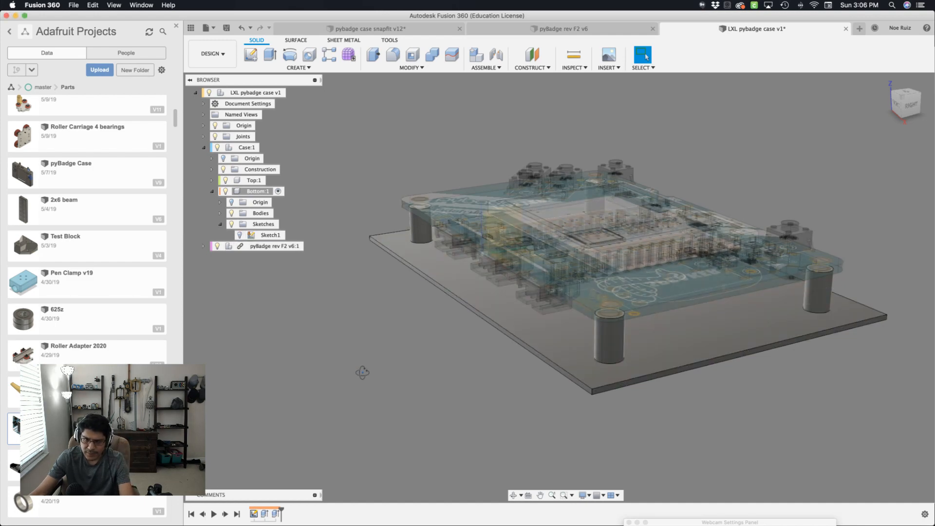
{"action": "mouse_move", "coordinate": [361, 372]}
{"action": "middle_mouse_down", "text": "shift"}
{"action": "mouse_move", "coordinate": [403, 376]}
{"action": "mouse_move", "coordinate": [283, 410]}
{"action": "mouse_move", "coordinate": [370, 387]}
{"action": "middle_mouse_up", "text": "shift"}
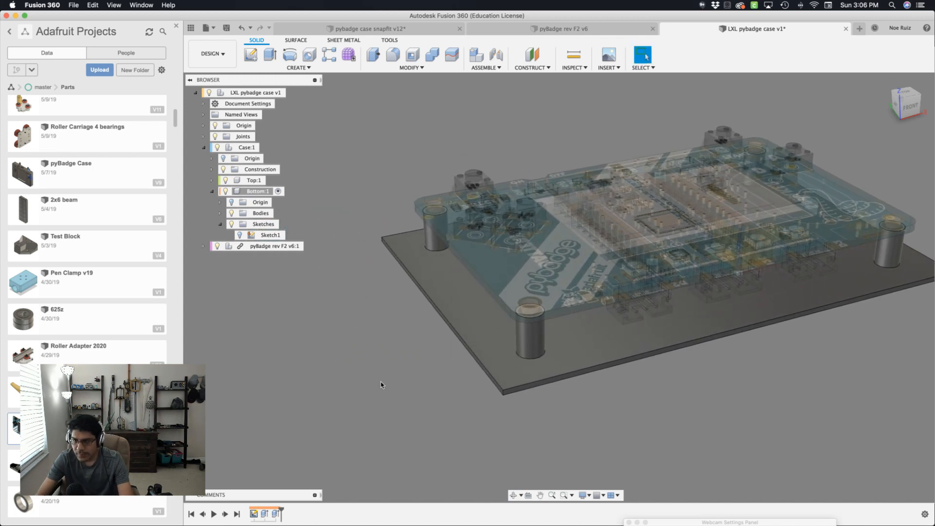
Add a user parameter named corners in mm with the expression 5
{"action": "key", "text": "shift+p"}
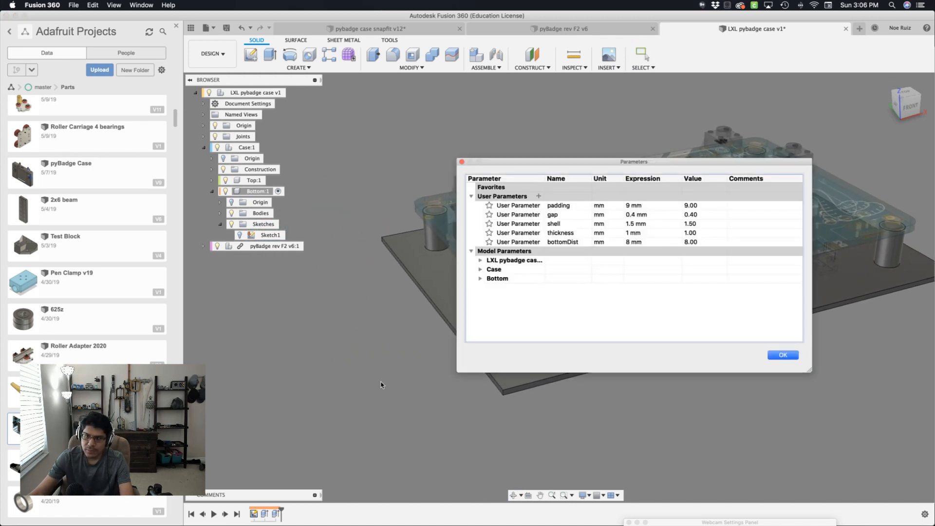
{"action": "left_click", "coordinate": [539, 196]}
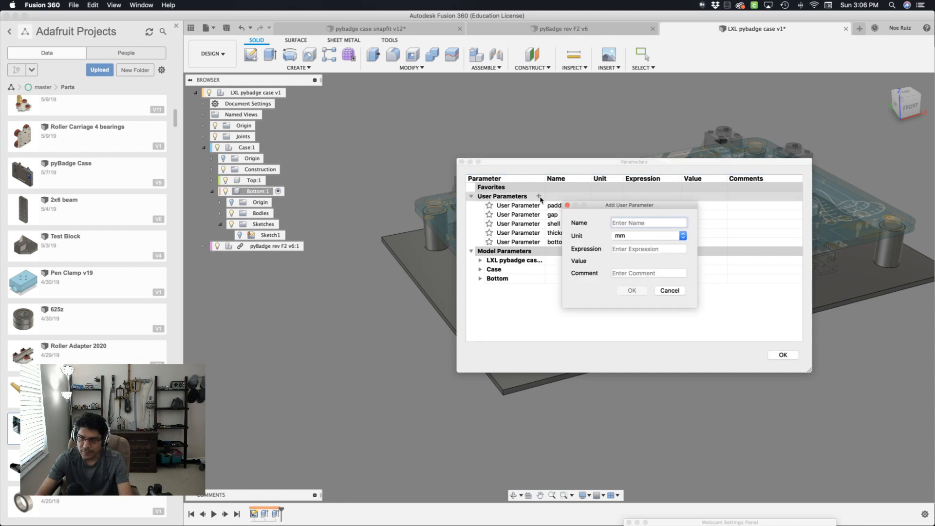
{"action": "type", "text": "corn"}
{"action": "key", "text": "Tab"}
{"action": "key", "text": "Tab"}
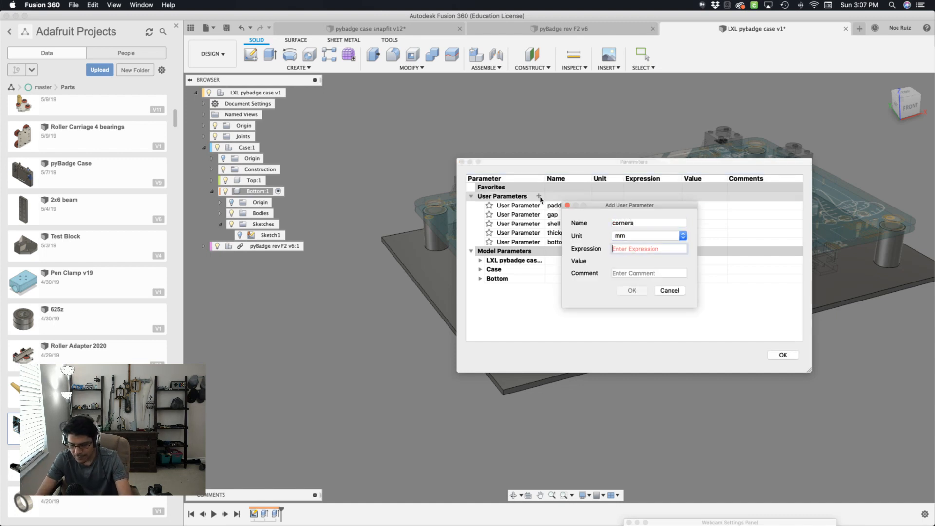
{"action": "type", "text": "5"}
{"action": "key", "text": "Return"}
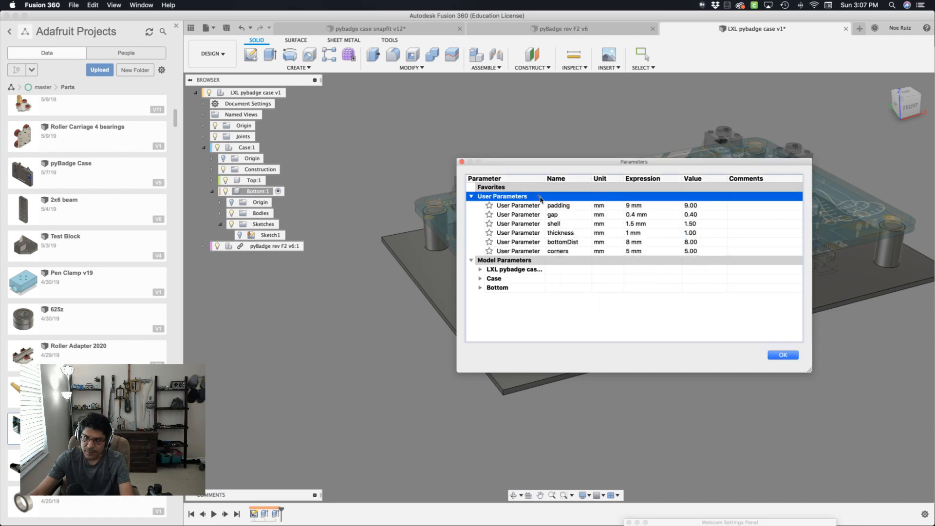
{"action": "left_click", "coordinate": [782, 355]}
Fillet the four vertical corner edges of the bottom plate with the radius set to the corners parameter
{"action": "scroll", "coordinate": [519, 387], "scroll_direction": "up", "scroll_amount": 5}
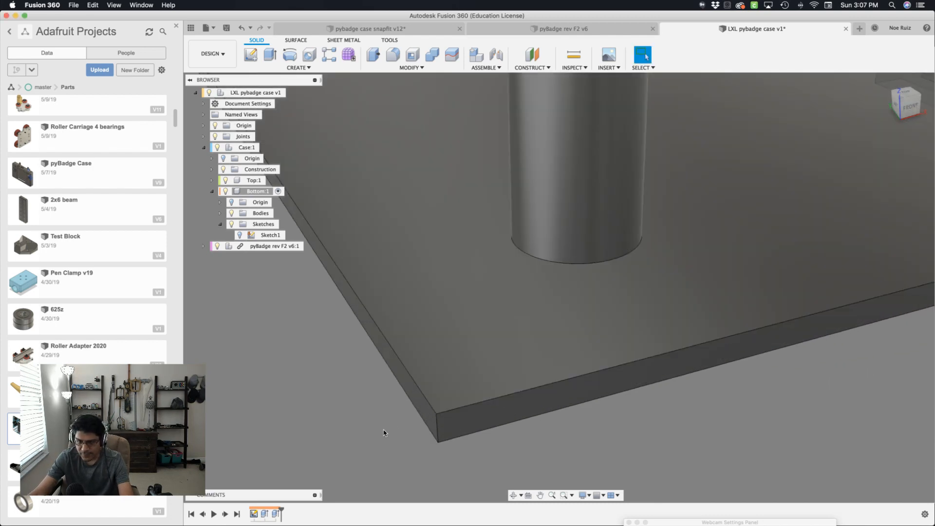
{"action": "middle_click_drag", "start_coordinate": [385, 419], "coordinate": [468, 369]}
{"action": "key", "text": "f"}
{"action": "left_click", "coordinate": [489, 337]}
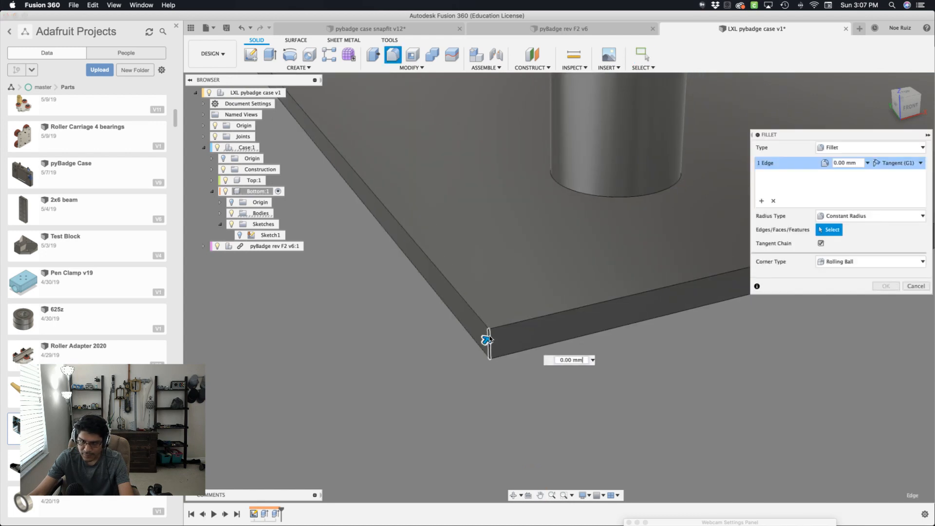
{"action": "middle_click_drag", "start_coordinate": [351, 359], "coordinate": [455, 364], "text": "shift"}
{"action": "left_click", "coordinate": [463, 370]}
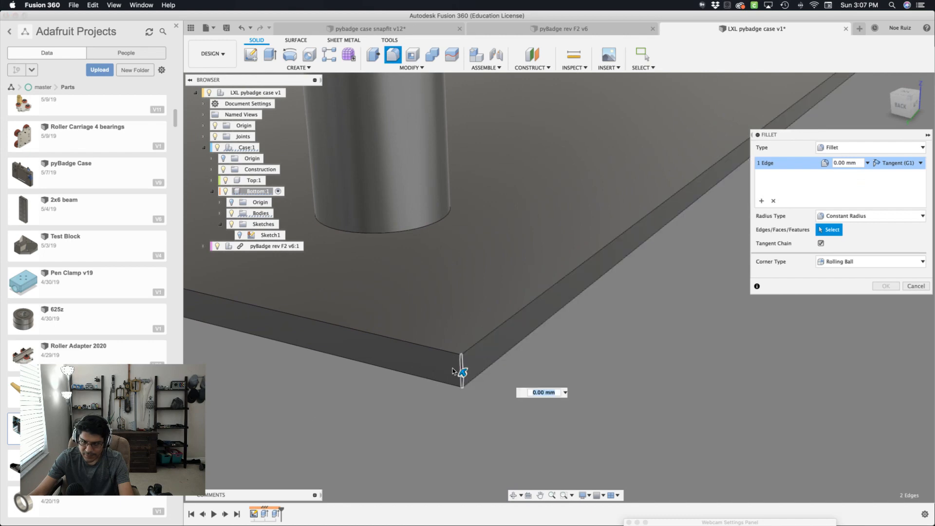
{"action": "scroll", "coordinate": [434, 374], "scroll_direction": "down", "scroll_amount": 4}
{"action": "middle_click_drag", "start_coordinate": [313, 379], "coordinate": [378, 373], "text": "shift"}
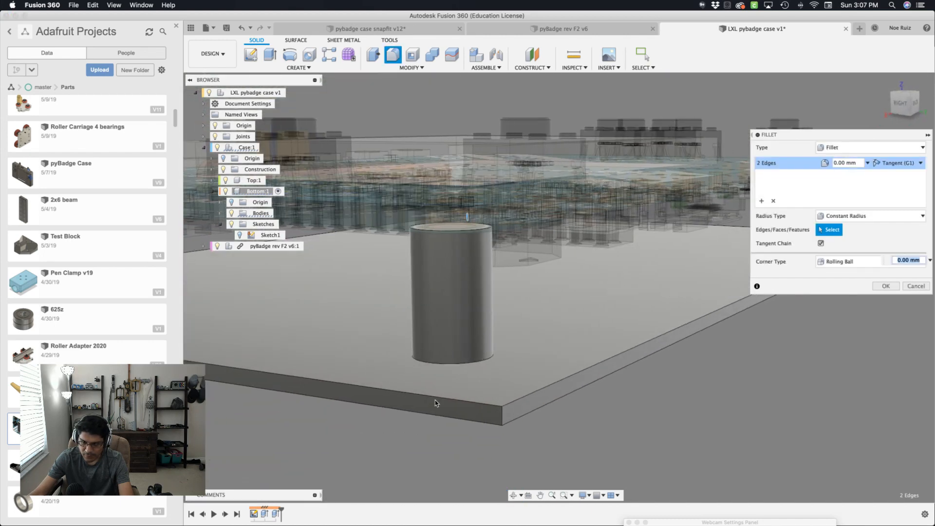
{"action": "left_click", "coordinate": [503, 415]}
{"action": "scroll", "coordinate": [504, 418], "scroll_direction": "down", "scroll_amount": 3}
{"action": "middle_click_drag", "start_coordinate": [278, 422], "coordinate": [666, 384]}
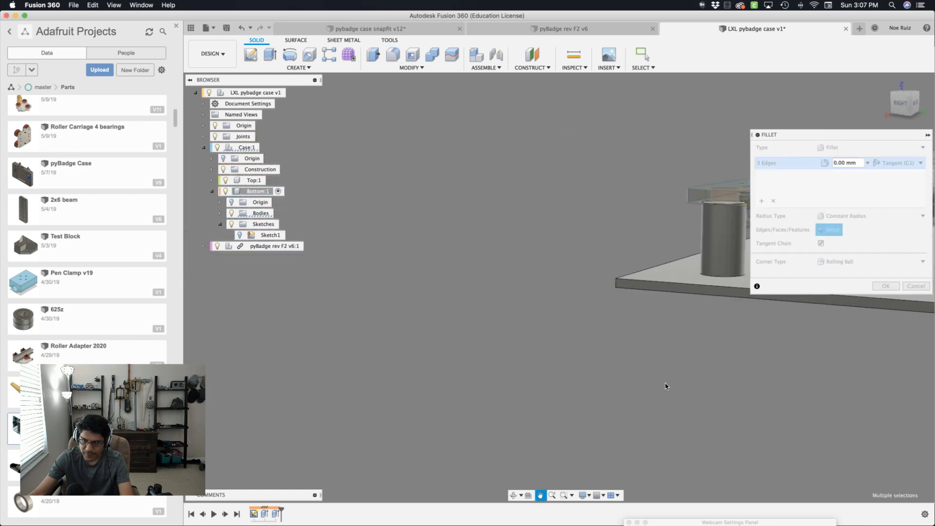
{"action": "scroll", "coordinate": [617, 283], "scroll_direction": "up", "scroll_amount": 5}
{"action": "scroll", "coordinate": [617, 283], "scroll_direction": "up", "scroll_amount": 5}
{"action": "scroll", "coordinate": [482, 239], "scroll_direction": "down", "scroll_amount": 6}
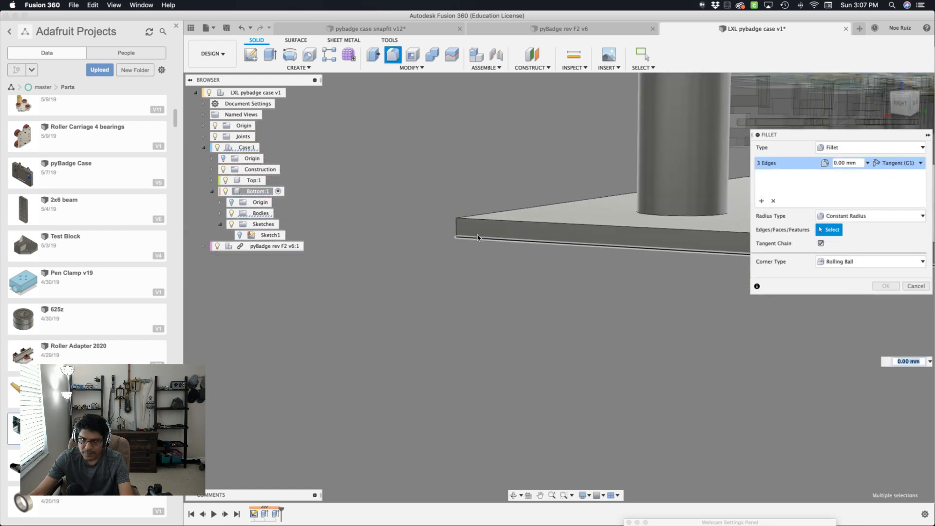
{"action": "left_click", "coordinate": [458, 232]}
{"action": "scroll", "coordinate": [451, 230], "scroll_direction": "down", "scroll_amount": 3}
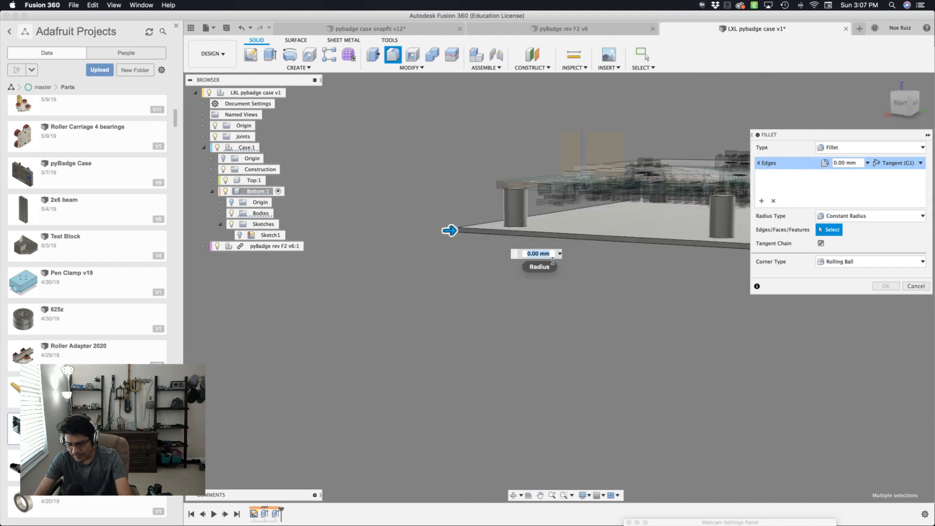
{"action": "type", "text": "corners"}
{"action": "key", "text": "Return"}
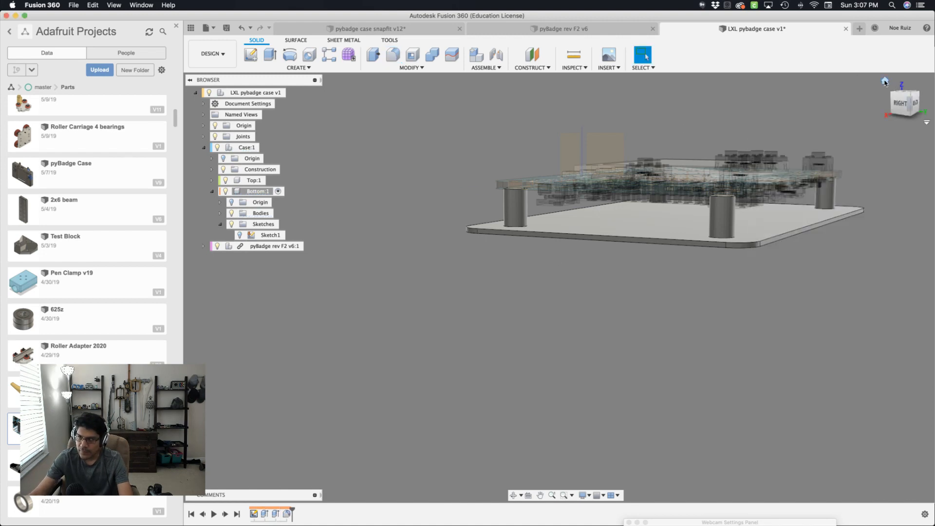
Start a new sketch on the bottom plate's upper face, the one carrying the standoffs
{"action": "left_click", "coordinate": [895, 87]}
{"action": "middle_click_drag", "start_coordinate": [766, 251], "coordinate": [561, 317], "text": "shift"}
{"action": "left_click", "coordinate": [541, 382]}
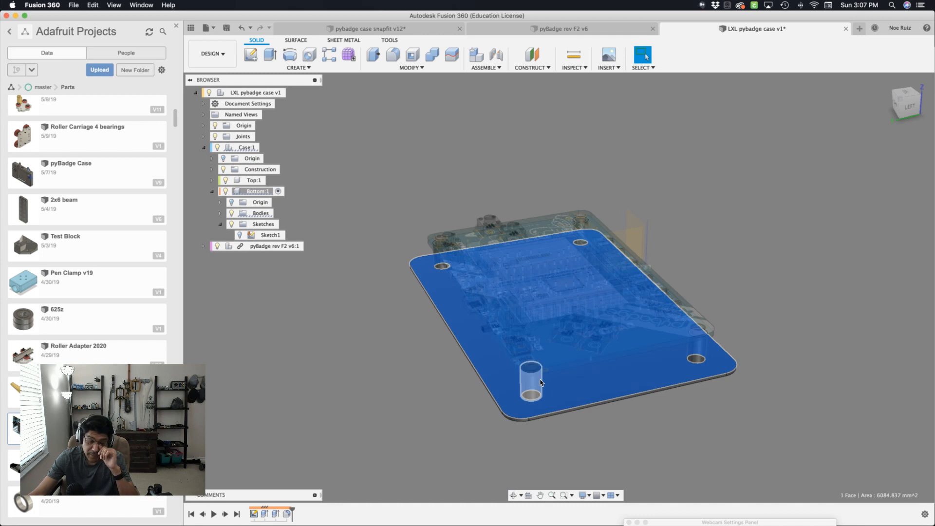
{"action": "left_click", "coordinate": [392, 355]}
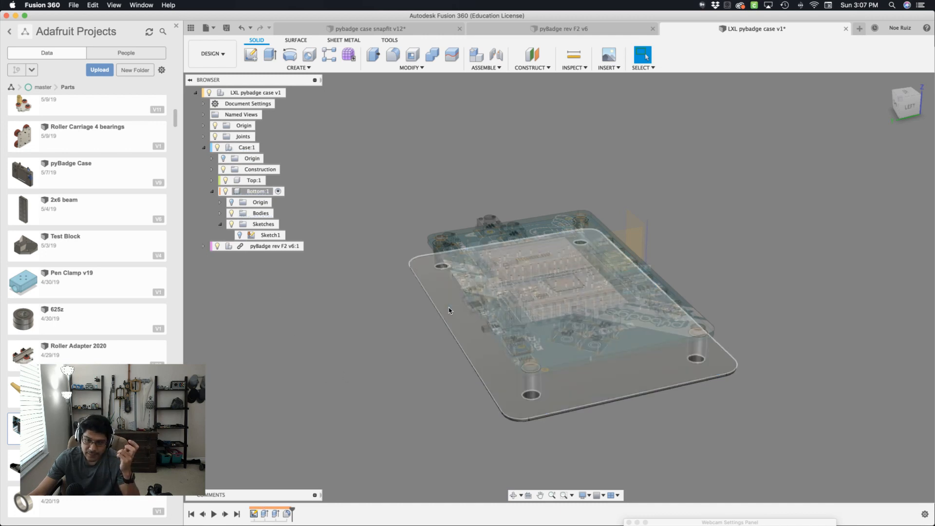
{"action": "left_click", "coordinate": [251, 55]}
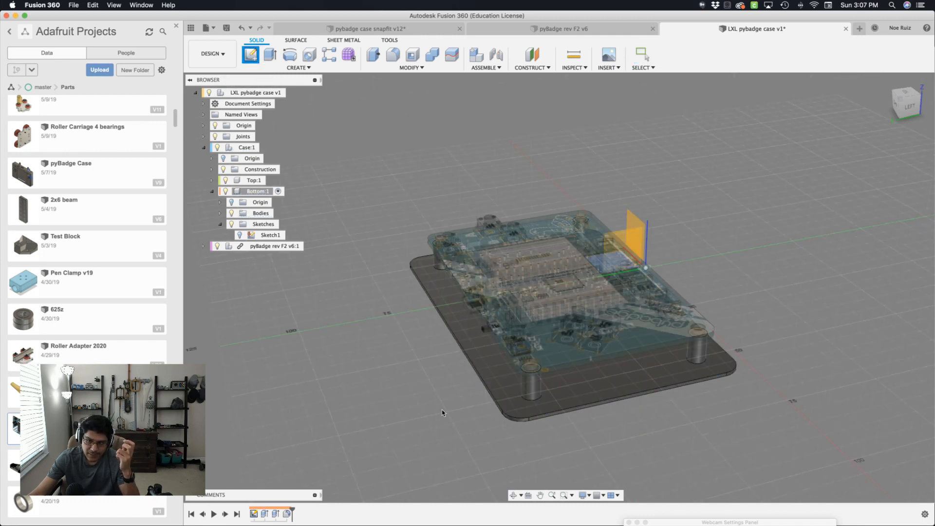
{"action": "left_click", "coordinate": [489, 350]}
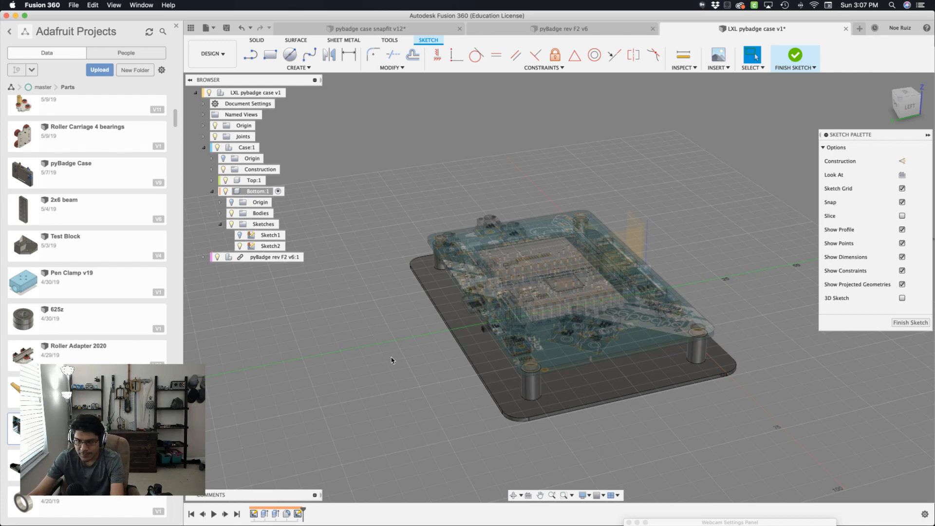
Project the plate's upper face into the sketch with the projection link on
{"action": "key", "text": "p"}
{"action": "left_click", "coordinate": [461, 326]}
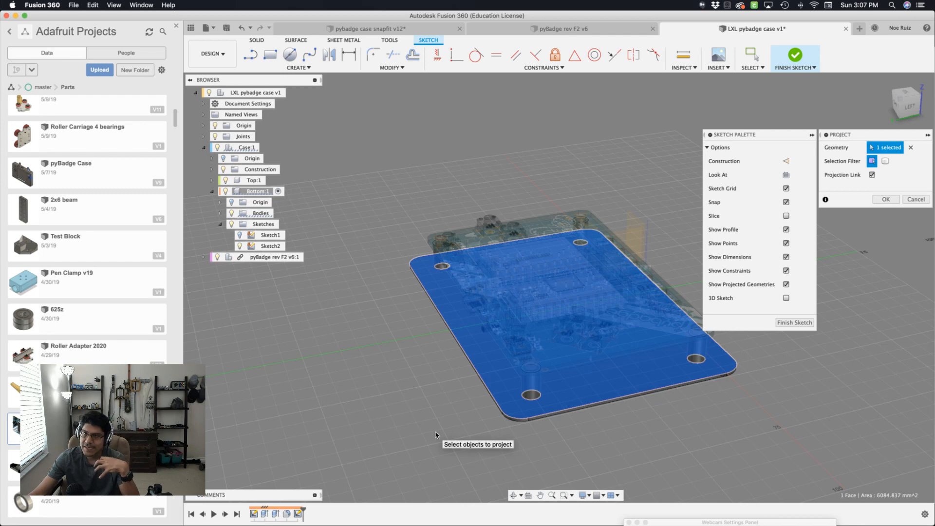
{"action": "left_click", "coordinate": [886, 200]}
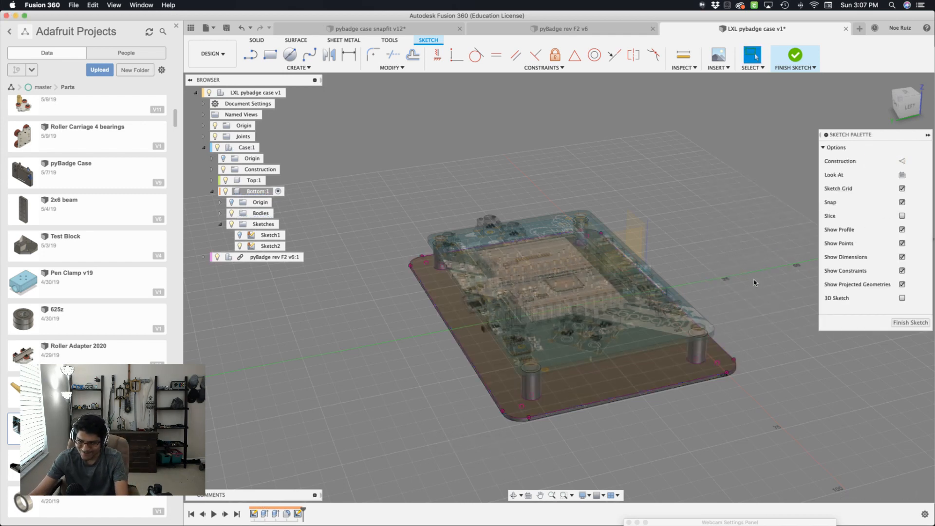
Offset the projected rounded outline of the plate inward by -shell
{"action": "scroll", "coordinate": [487, 400], "scroll_direction": "up", "scroll_amount": 5}
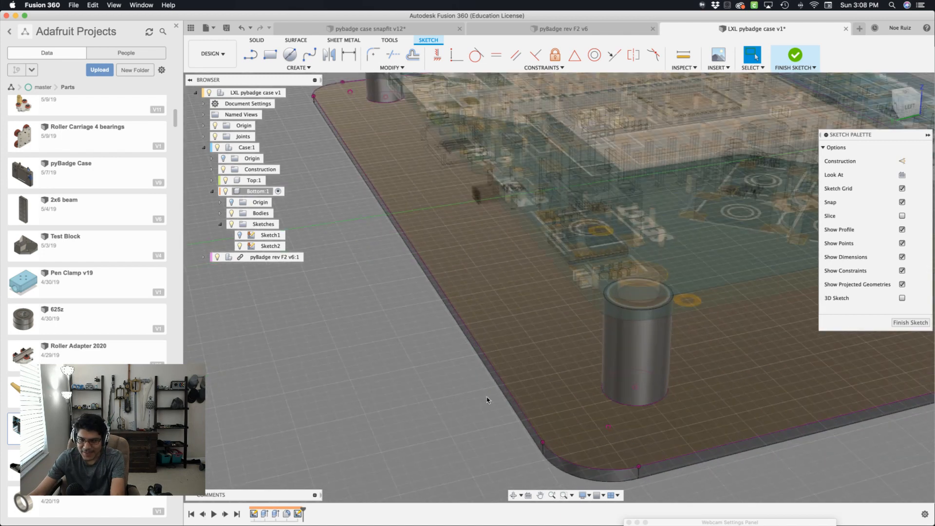
{"action": "key", "text": "o"}
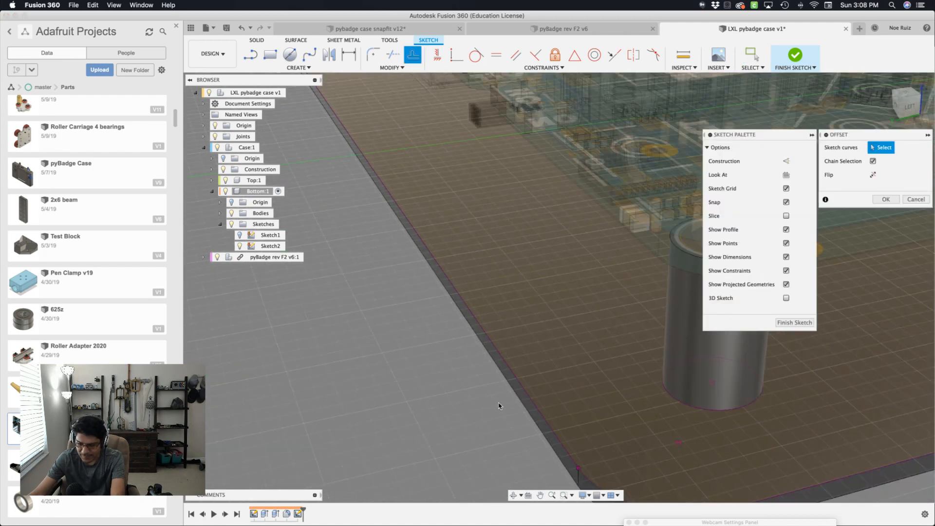
{"action": "left_click", "coordinate": [532, 400]}
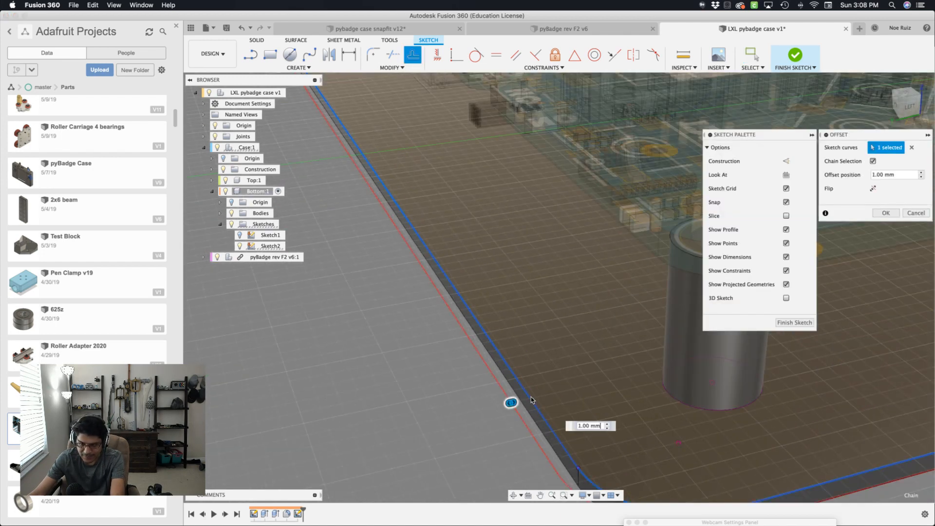
{"action": "scroll", "coordinate": [532, 401], "scroll_direction": "down", "scroll_amount": 3}
{"action": "scroll", "coordinate": [532, 400], "scroll_direction": "down", "scroll_amount": 1}
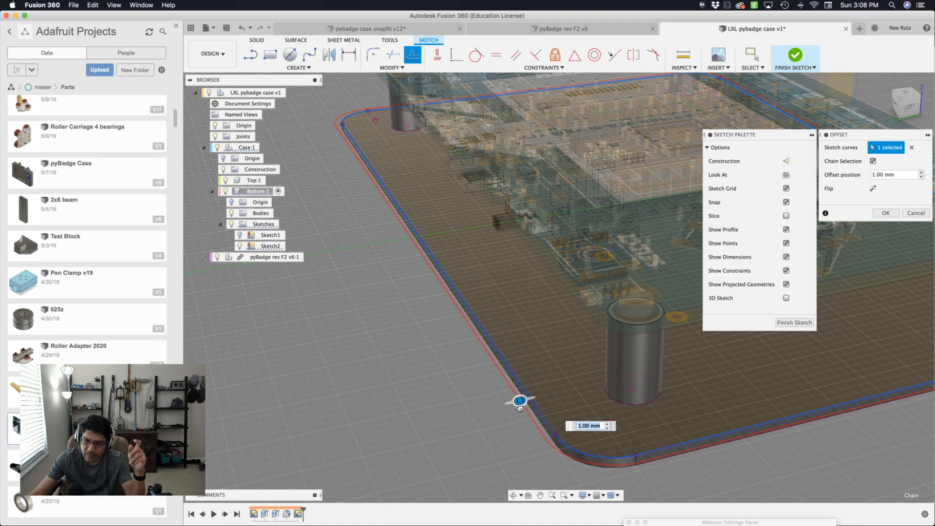
{"action": "left_click_drag", "start_coordinate": [520, 407], "coordinate": [561, 413]}
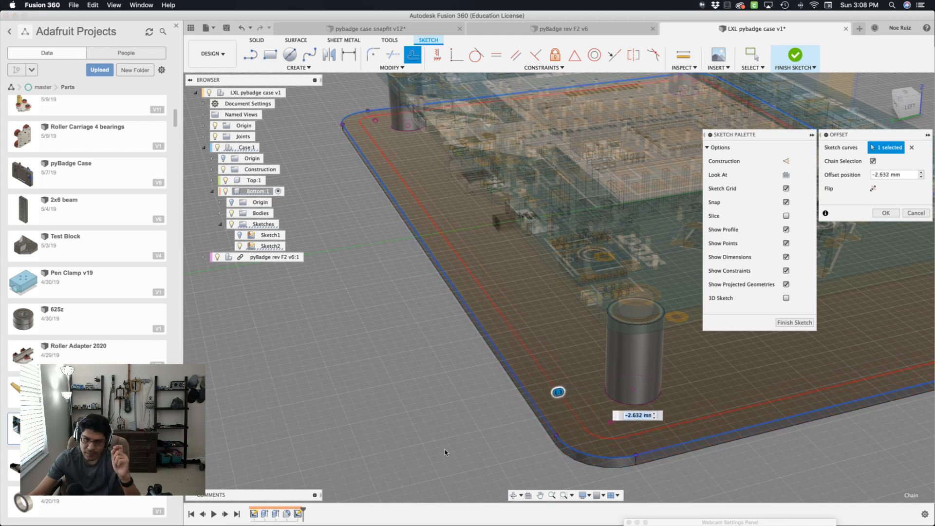
{"action": "middle_click_drag", "start_coordinate": [445, 449], "coordinate": [420, 415]}
{"action": "scroll", "coordinate": [516, 401], "scroll_direction": "up", "scroll_amount": 2}
{"action": "scroll", "coordinate": [543, 394], "scroll_direction": "up", "scroll_amount": 5}
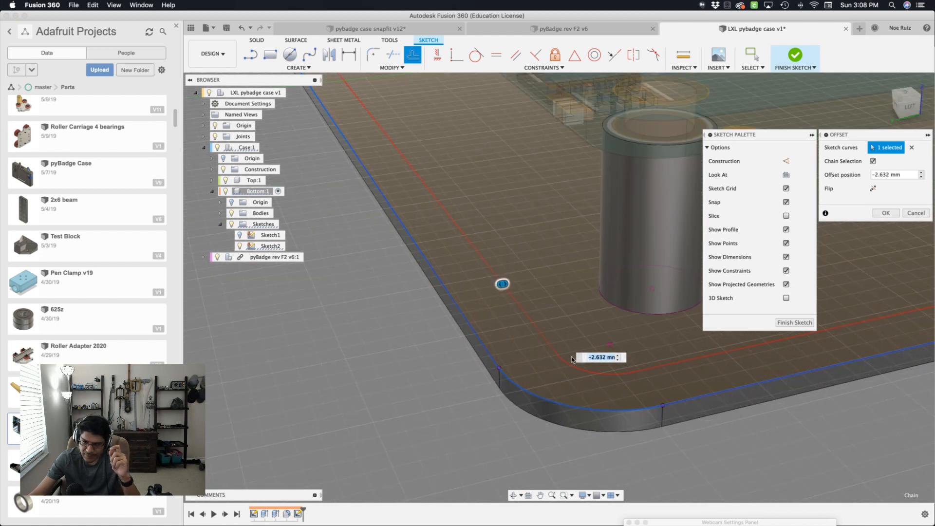
{"action": "left_click_drag", "start_coordinate": [504, 291], "coordinate": [507, 394]}
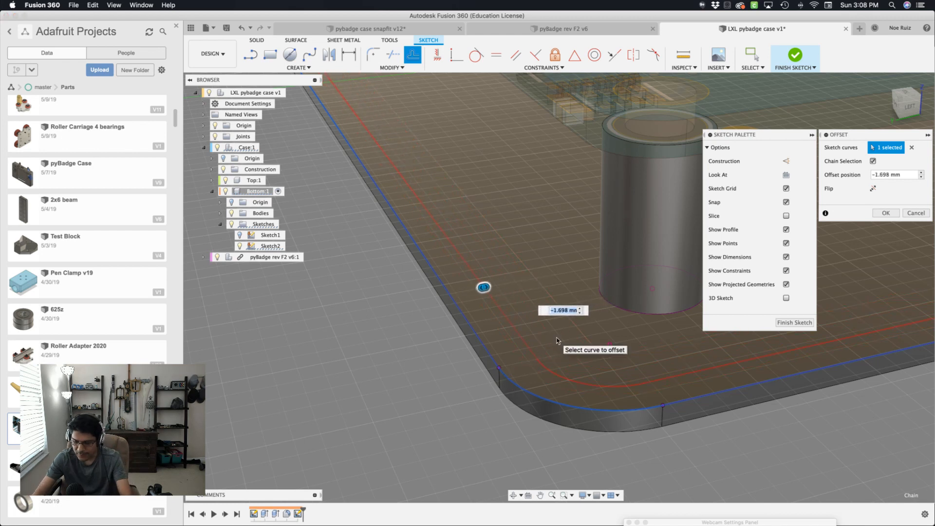
{"action": "type", "text": "shell"}
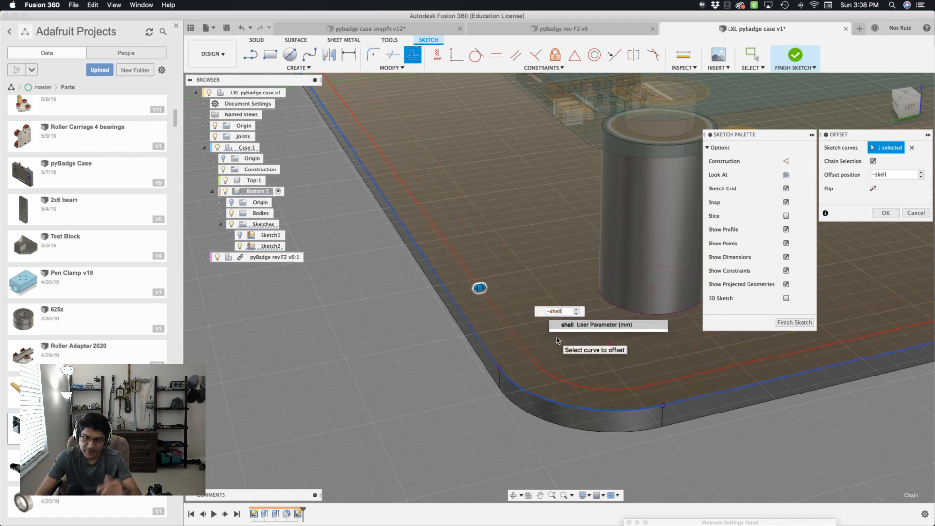
{"action": "key", "text": "Left"}
{"action": "key", "text": "Left"}
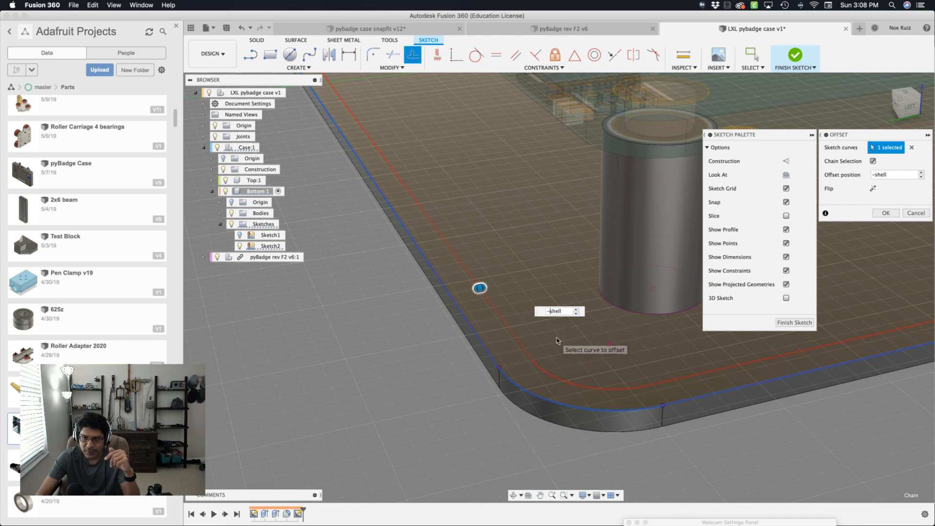
{"action": "key", "text": "BackSpace"}
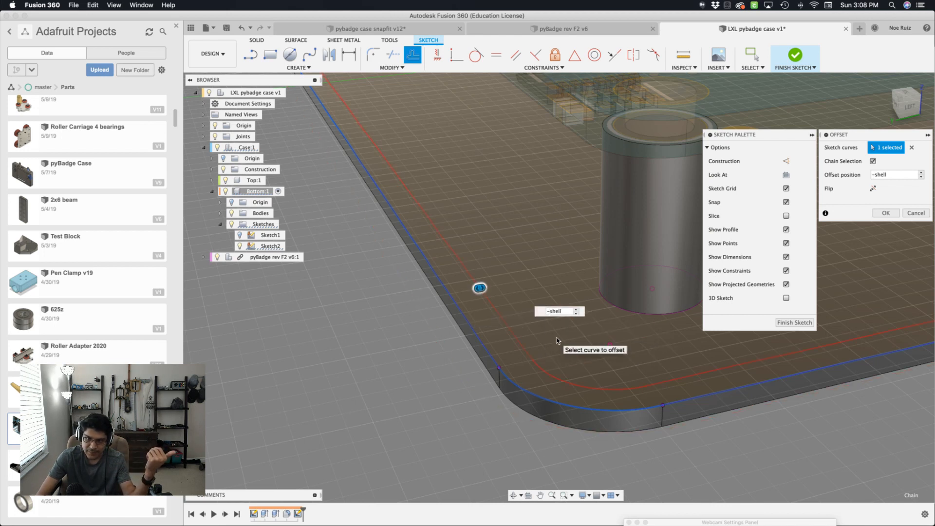
{"action": "key", "text": "Return"}
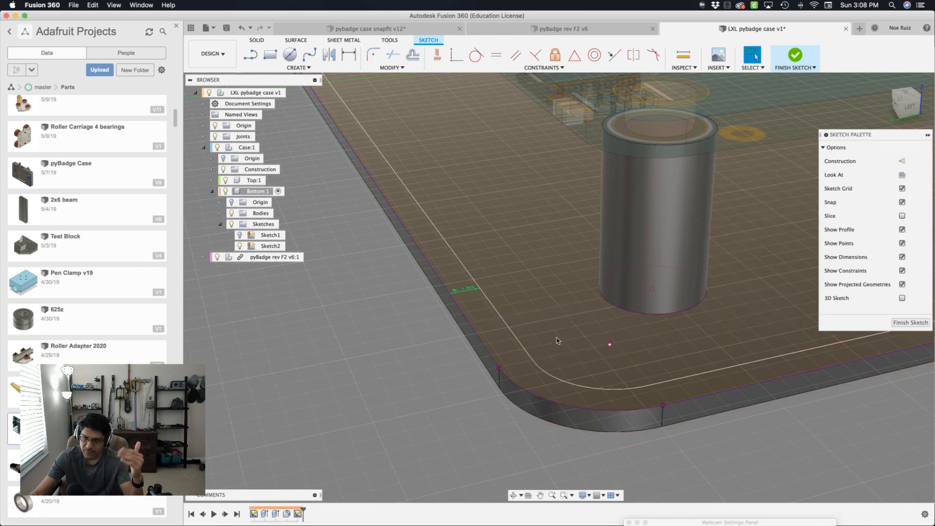
Extrude the ring profile between the plate outline and its inward offset 5 mm upward, joined to the bottom plate
{"action": "scroll", "coordinate": [543, 339], "scroll_direction": "down", "scroll_amount": 6}
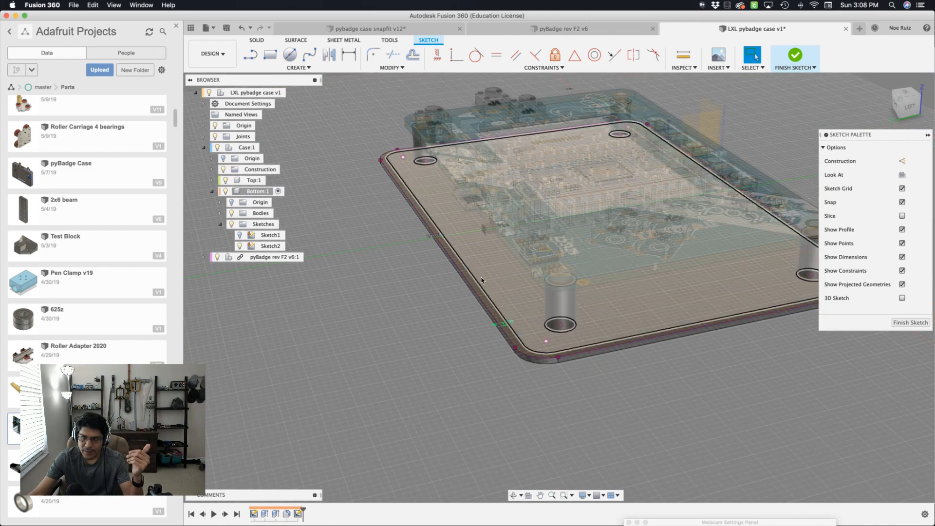
{"action": "scroll", "coordinate": [451, 294], "scroll_direction": "up", "scroll_amount": 5}
{"action": "left_click", "coordinate": [466, 298]}
{"action": "scroll", "coordinate": [438, 309], "scroll_direction": "down", "scroll_amount": 4}
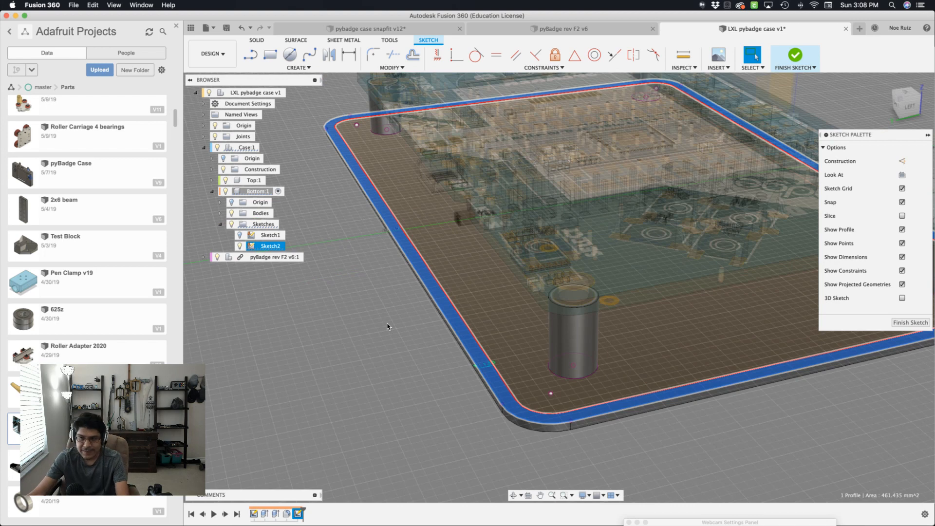
{"action": "key", "text": "e"}
{"action": "left_click_drag", "start_coordinate": [402, 221], "coordinate": [395, 133]}
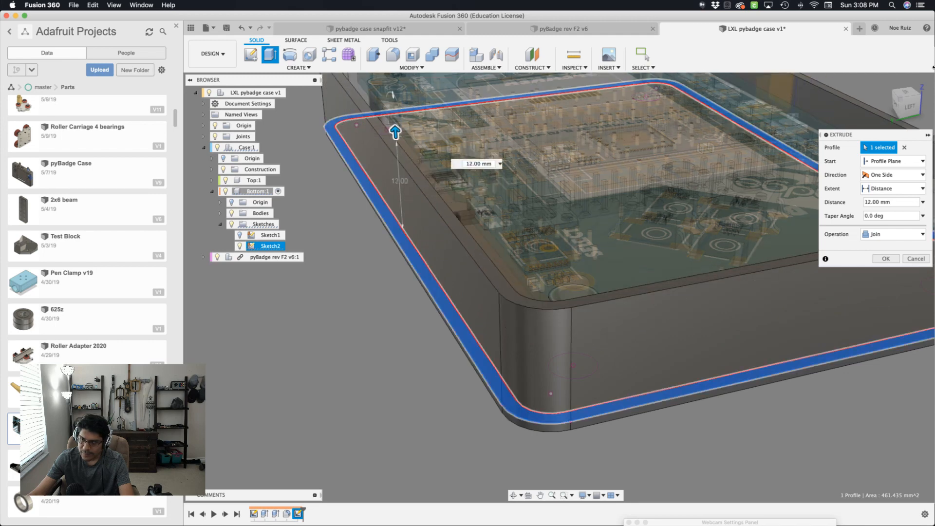
{"action": "left_click", "coordinate": [910, 106]}
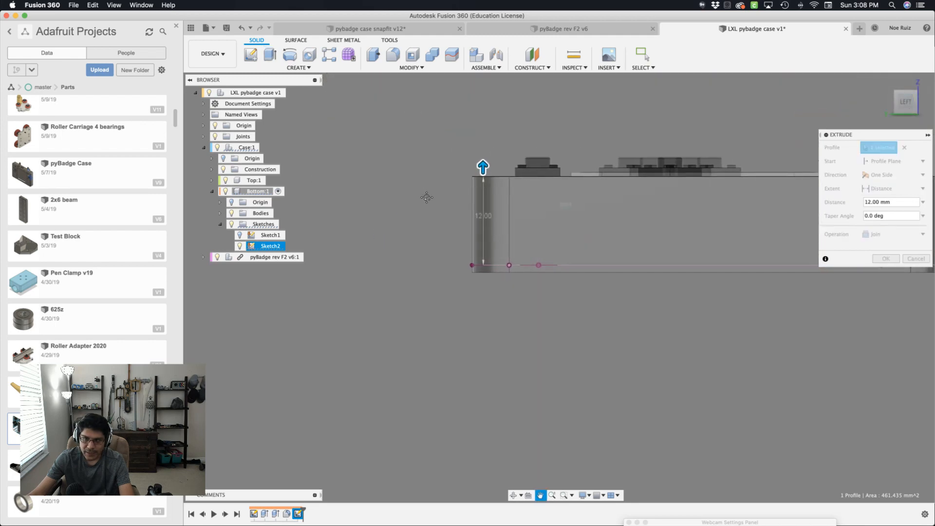
{"action": "left_click_drag", "start_coordinate": [487, 176], "coordinate": [494, 195]}
{"action": "scroll", "coordinate": [467, 222], "scroll_direction": "down", "scroll_amount": 3}
{"action": "middle_click_drag", "start_coordinate": [397, 253], "coordinate": [422, 223], "text": "shift"}
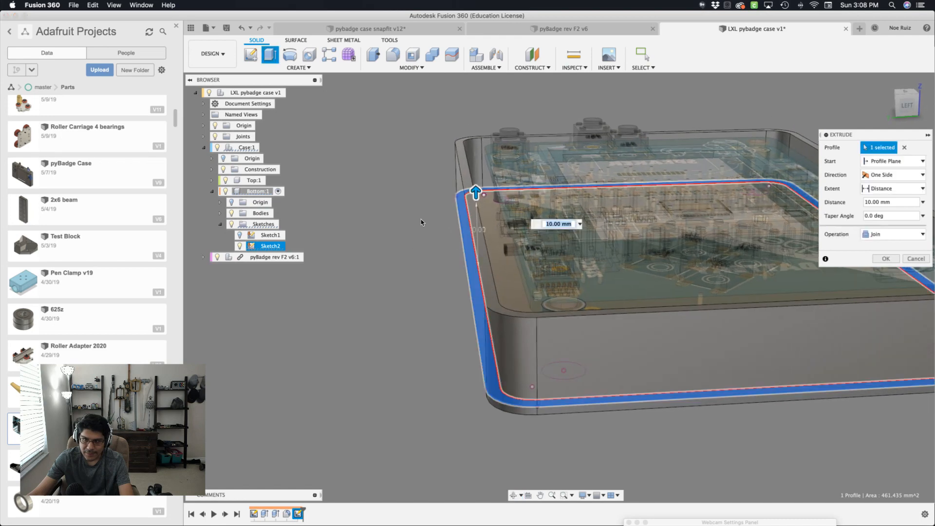
{"action": "left_click_drag", "start_coordinate": [474, 203], "coordinate": [477, 228]}
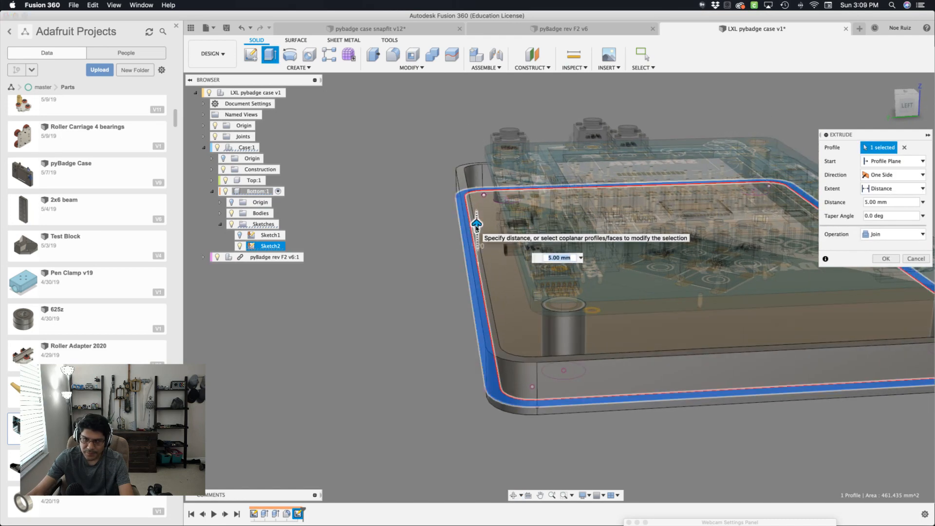
{"action": "key", "text": "Return"}
Activate the Top component inside the Case component
{"action": "scroll", "coordinate": [451, 241], "scroll_direction": "down", "scroll_amount": 5}
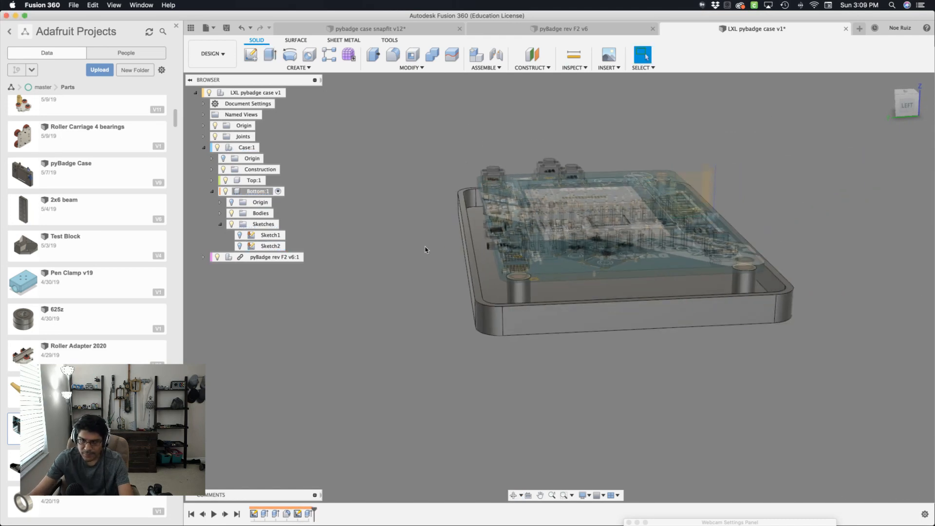
{"action": "middle_click_drag", "start_coordinate": [428, 251], "coordinate": [531, 255], "text": "shift"}
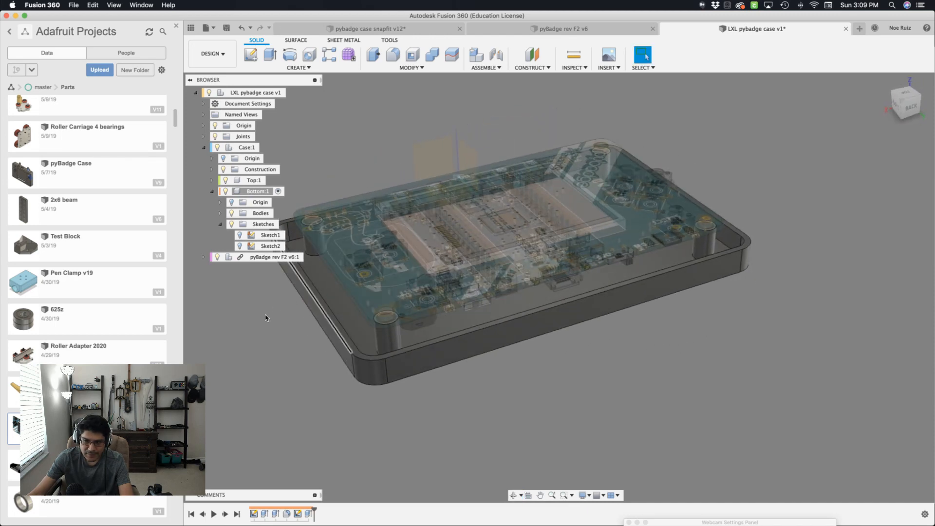
{"action": "middle_click_drag", "start_coordinate": [280, 331], "coordinate": [405, 347]}
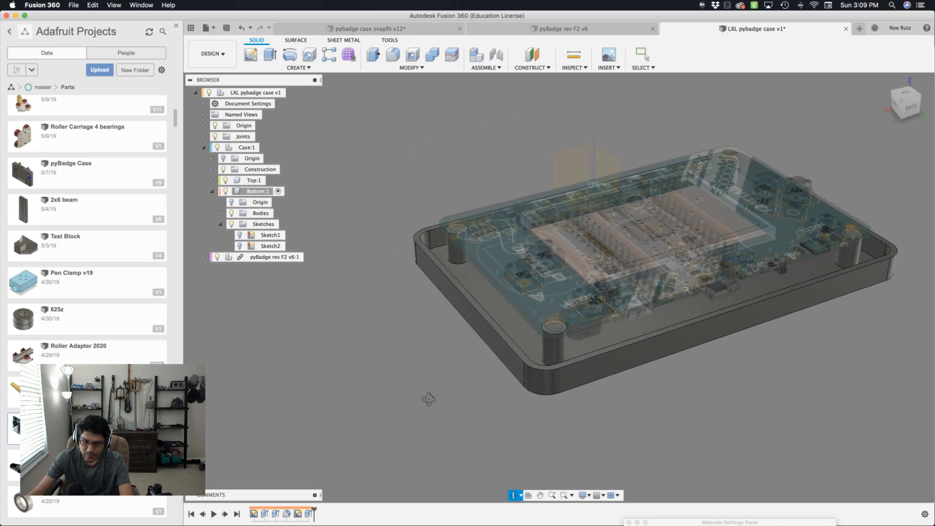
{"action": "middle_click_drag", "start_coordinate": [428, 397], "coordinate": [424, 412], "text": "shift"}
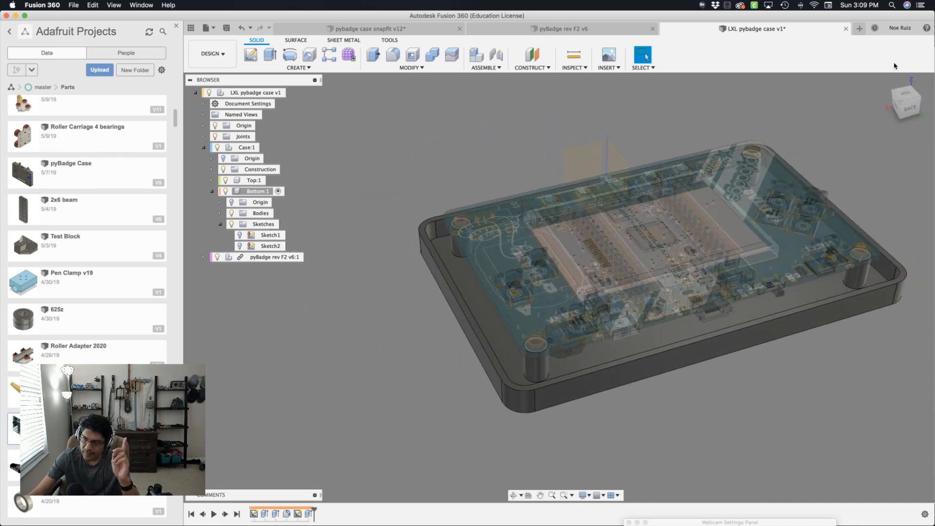
{"action": "left_click", "coordinate": [908, 93]}
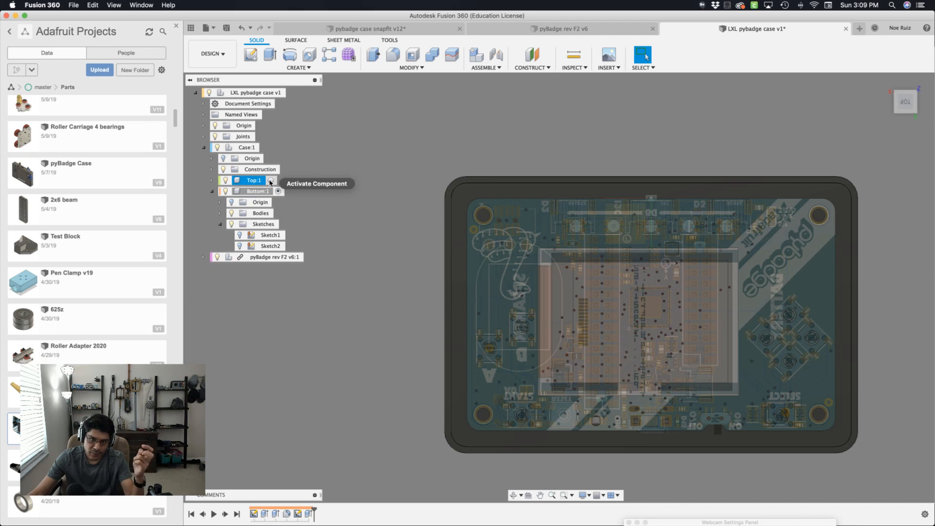
{"action": "left_click", "coordinate": [272, 181]}
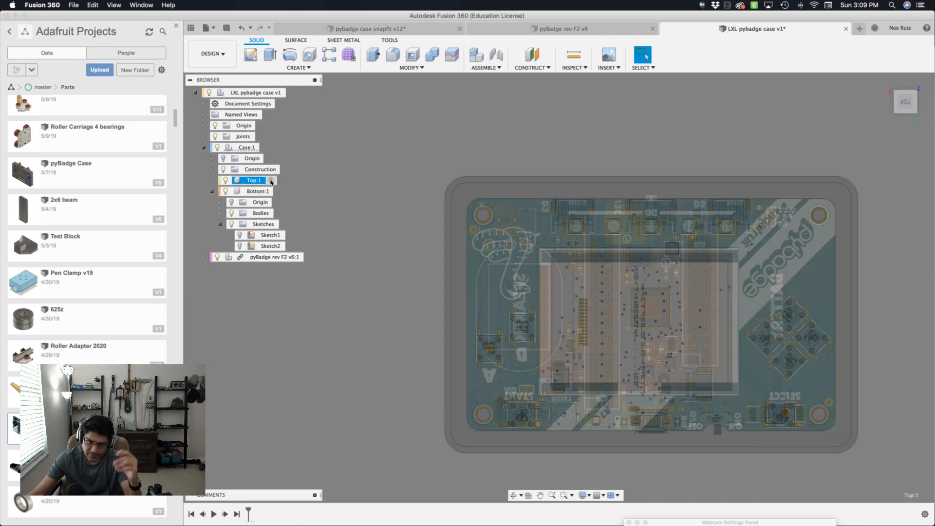
Start a new sketch in the Top component on the upper rim face of the bottom walls
{"action": "middle_click_drag", "start_coordinate": [367, 333], "coordinate": [383, 299], "text": "shift"}
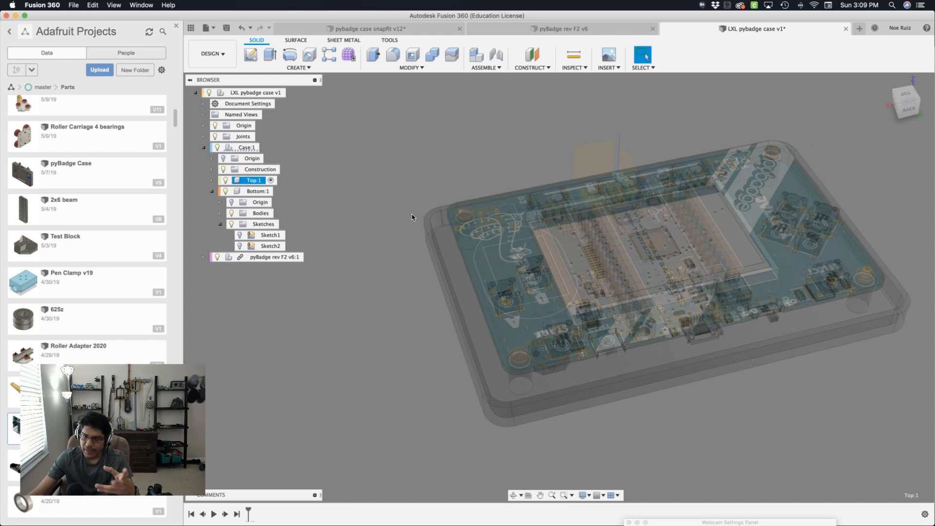
{"action": "scroll", "coordinate": [412, 218], "scroll_direction": "up", "scroll_amount": 5}
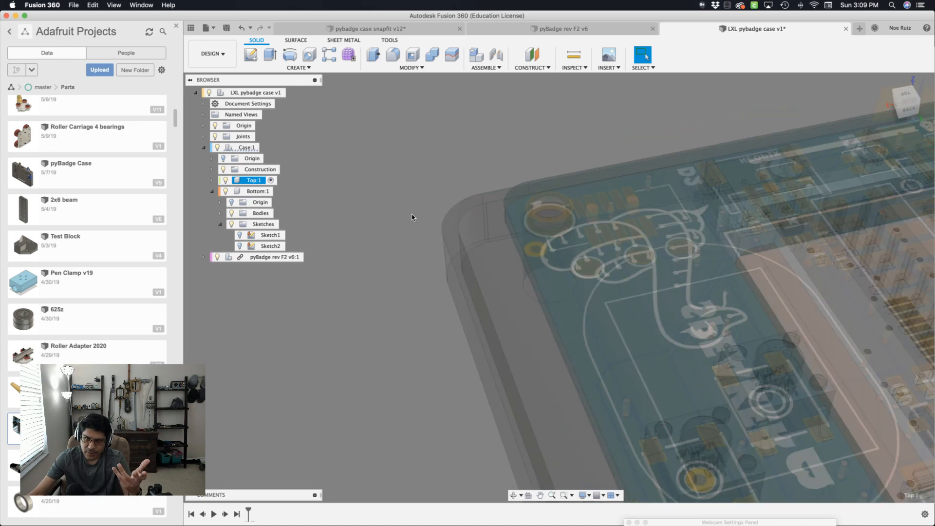
{"action": "left_click", "coordinate": [459, 235]}
{"action": "scroll", "coordinate": [459, 235], "scroll_direction": "down", "scroll_amount": 5}
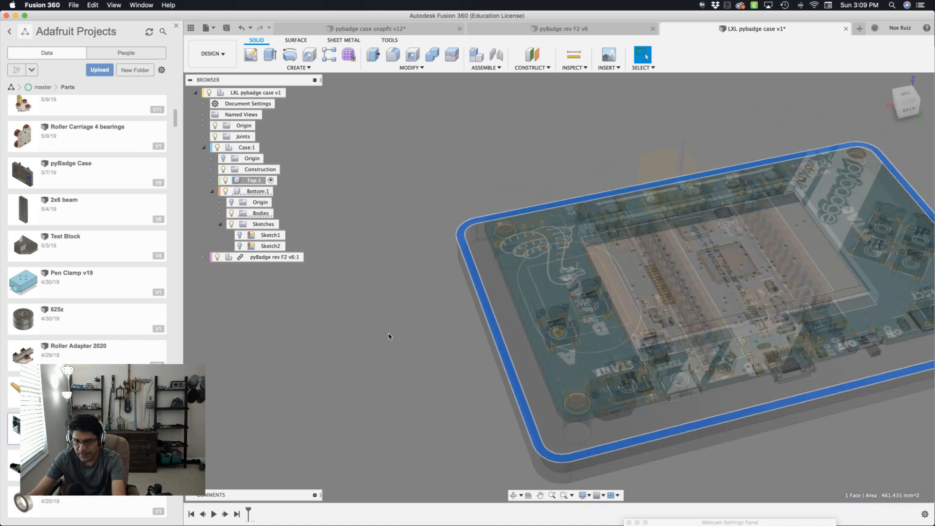
Project the bottom walls' upper rim face into the sketch with the projection link on and finish the sketch
{"action": "key", "text": "p"}
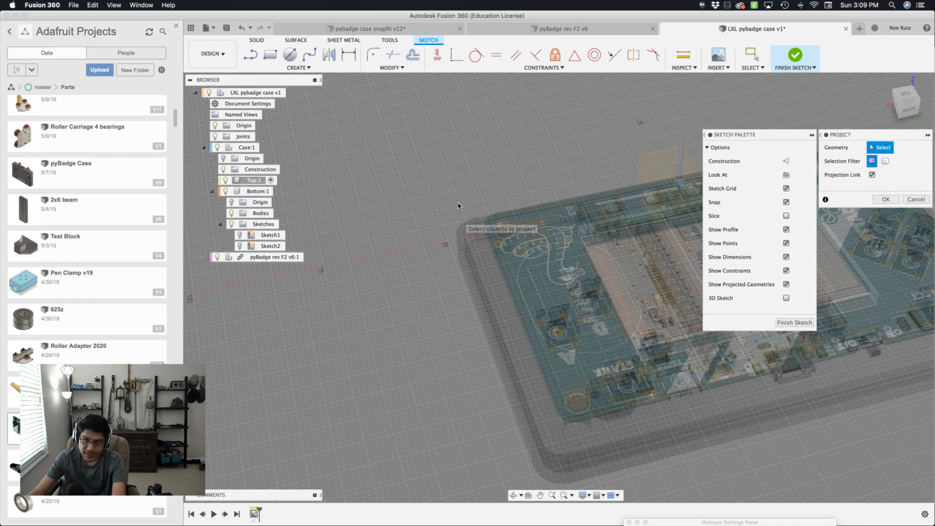
{"action": "scroll", "coordinate": [466, 261], "scroll_direction": "up", "scroll_amount": 5}
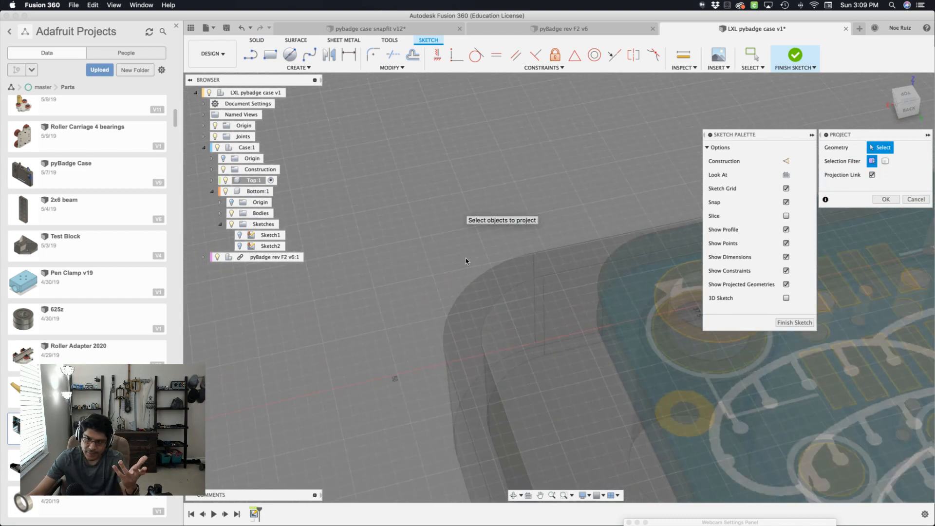
{"action": "left_click", "coordinate": [467, 305]}
{"action": "scroll", "coordinate": [438, 254], "scroll_direction": "up", "scroll_amount": 3}
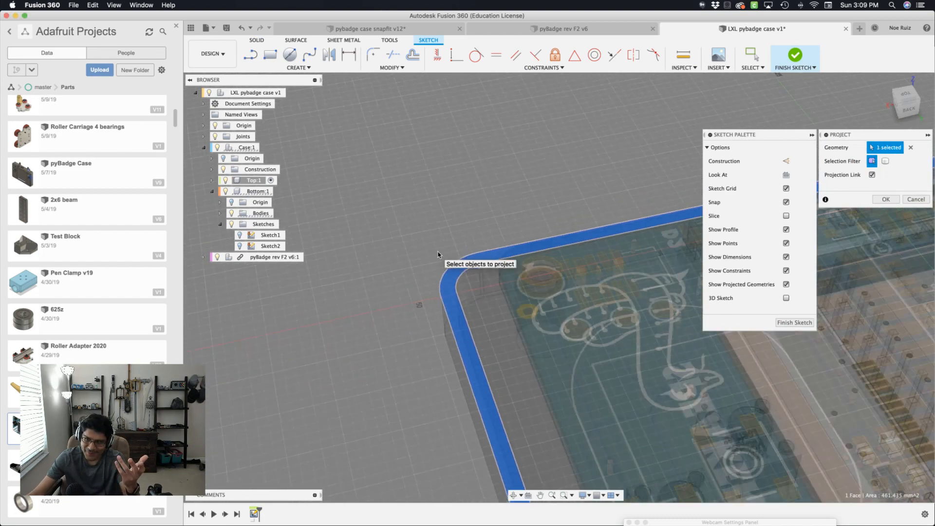
{"action": "left_click", "coordinate": [886, 200]}
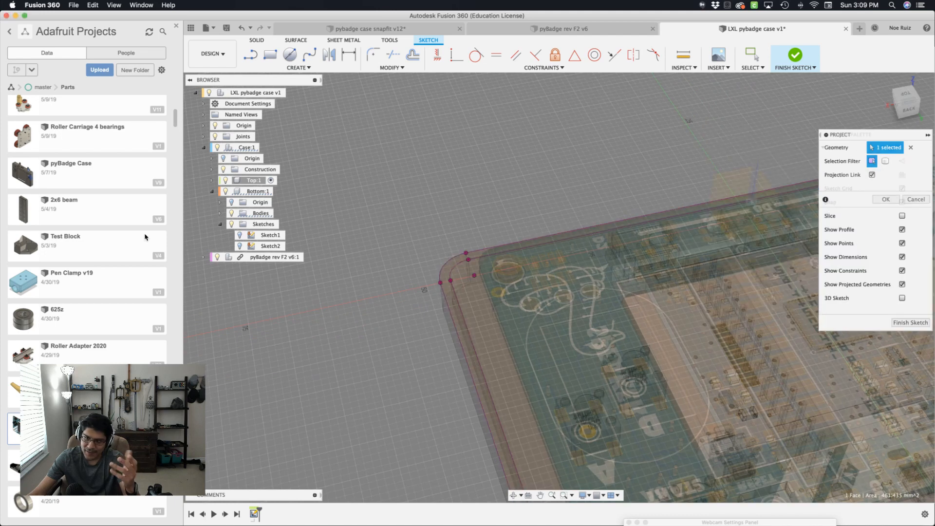
{"action": "scroll", "coordinate": [299, 217], "scroll_direction": "down", "scroll_amount": 2}
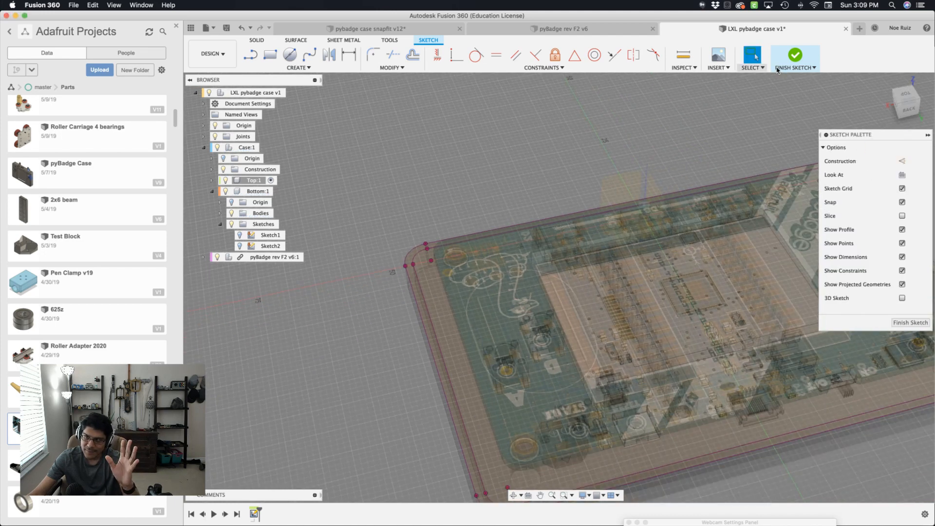
{"action": "left_click", "coordinate": [796, 56]}
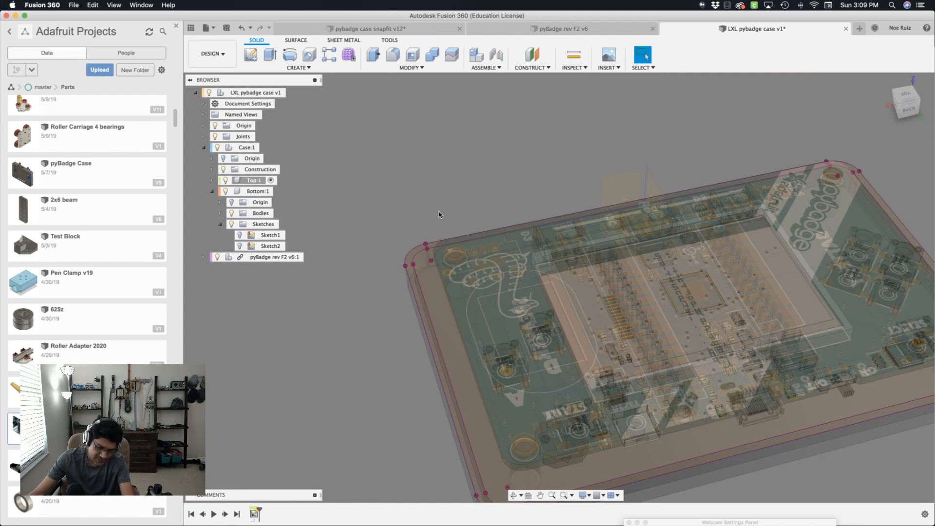
Extrude the Top component's projected ring profile 5 mm upward as a new body
{"action": "left_click", "coordinate": [213, 181]}
{"action": "left_click", "coordinate": [220, 202]}
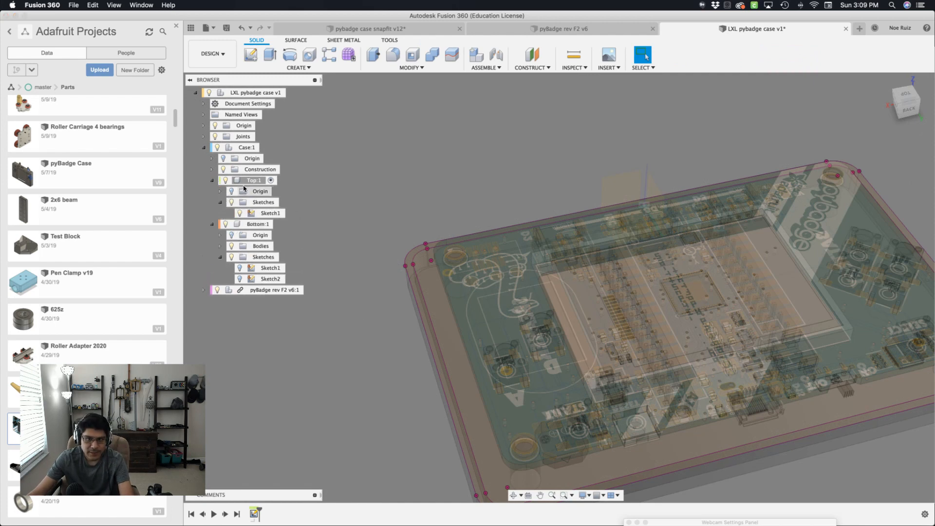
{"action": "scroll", "coordinate": [344, 323], "scroll_direction": "up", "scroll_amount": 1}
{"action": "scroll", "coordinate": [428, 254], "scroll_direction": "up", "scroll_amount": 3}
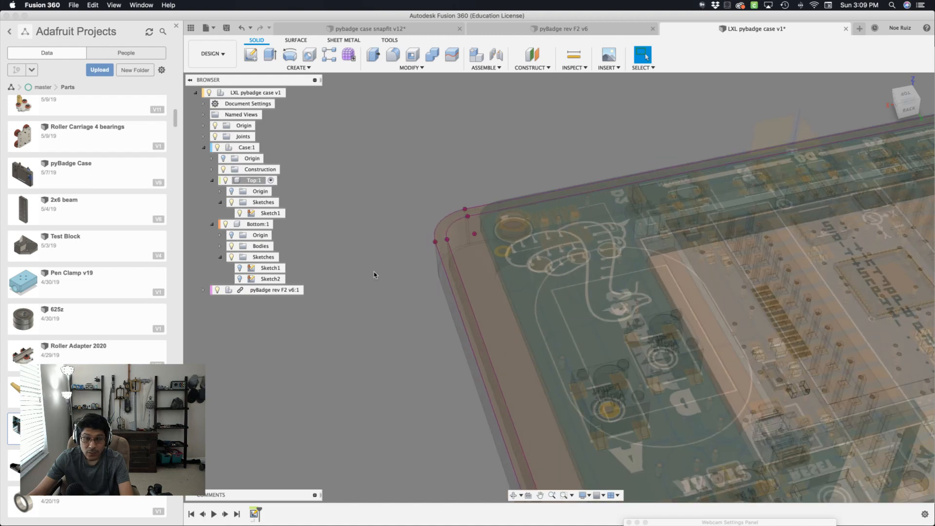
{"action": "key", "text": "e"}
{"action": "left_click", "coordinate": [473, 209]}
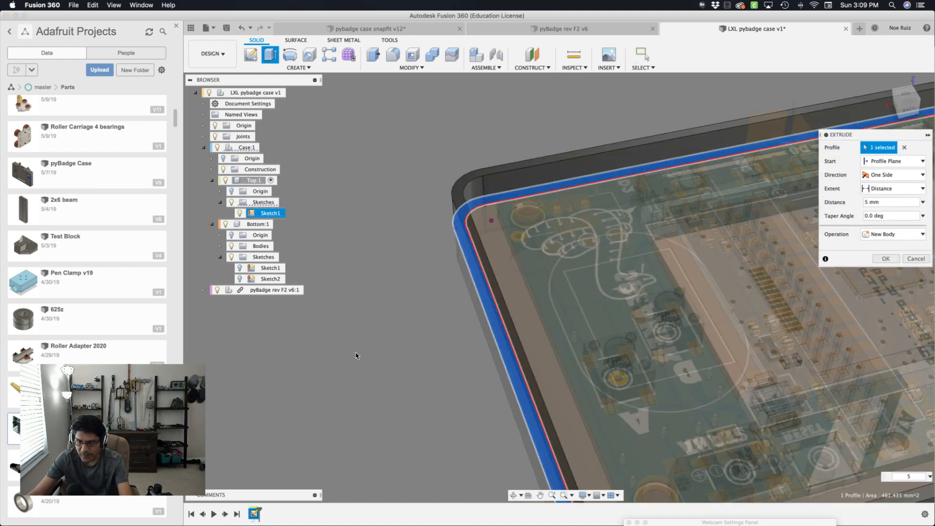
{"action": "scroll", "coordinate": [355, 355], "scroll_direction": "down", "scroll_amount": 3}
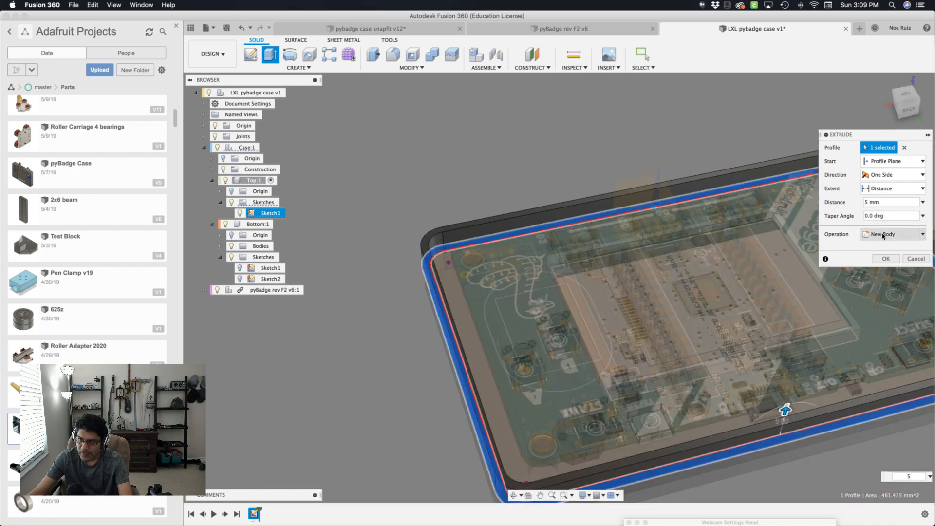
{"action": "left_click", "coordinate": [886, 259]}
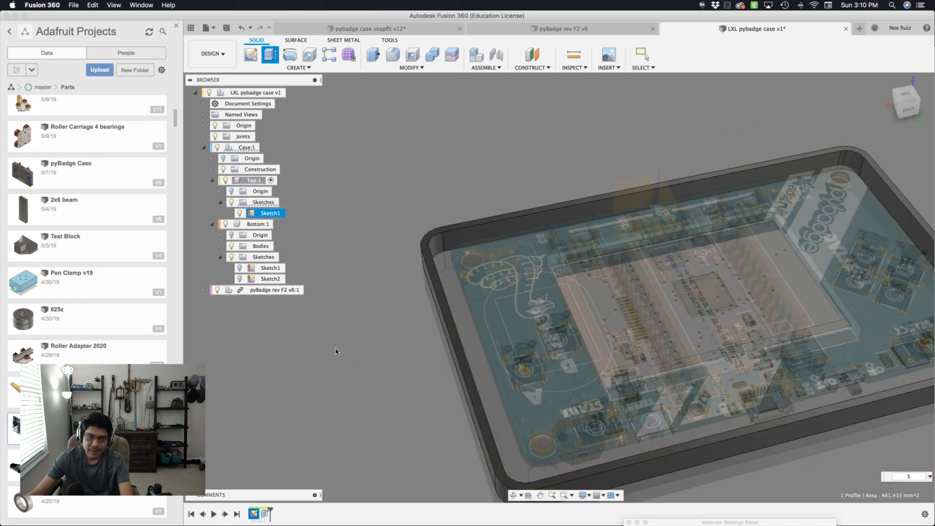
Hide the Bottom component and show the Top component's Sketch1
{"action": "middle_click_drag", "start_coordinate": [365, 371], "coordinate": [367, 365], "text": "shift"}
{"action": "middle_click_drag", "start_coordinate": [368, 356], "coordinate": [367, 313], "text": "shift"}
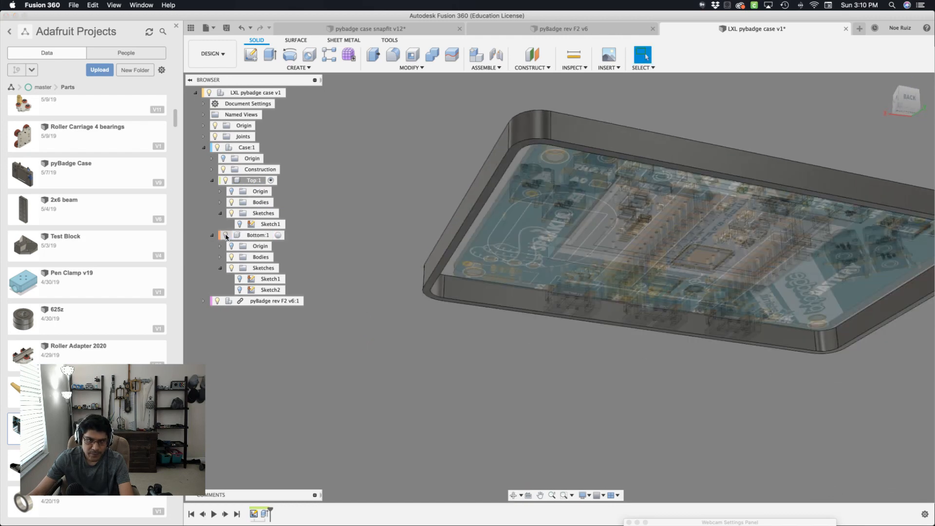
{"action": "left_click", "coordinate": [241, 226]}
{"action": "left_click", "coordinate": [240, 225]}
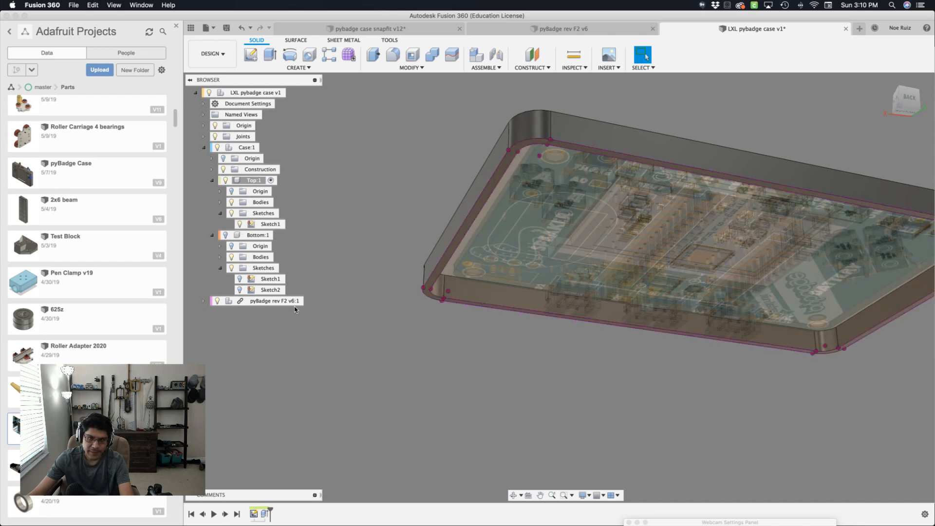
Start an extrude of the Top component's inner sketch profile and wall ring, with the start set From Object at the walls' upper face
{"action": "scroll", "coordinate": [439, 287], "scroll_direction": "up", "scroll_amount": 5}
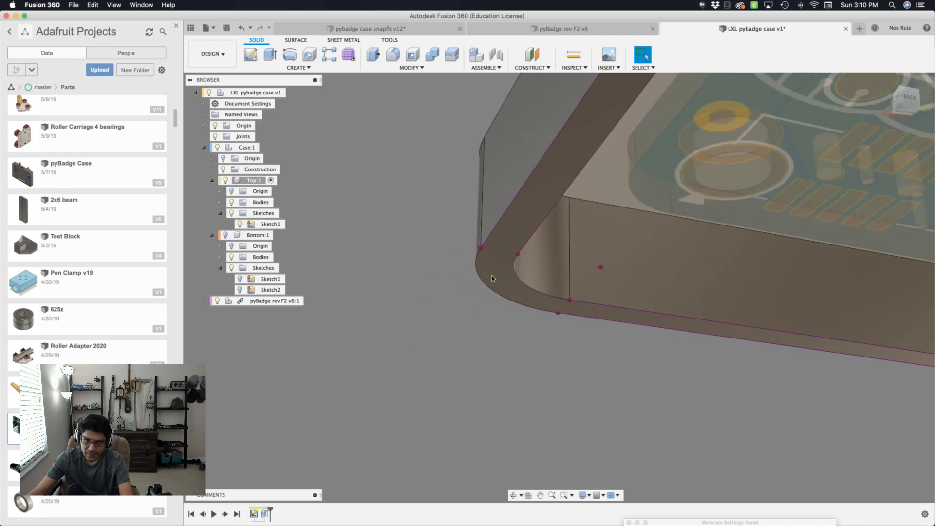
{"action": "middle_click_drag", "start_coordinate": [543, 376], "coordinate": [442, 407]}
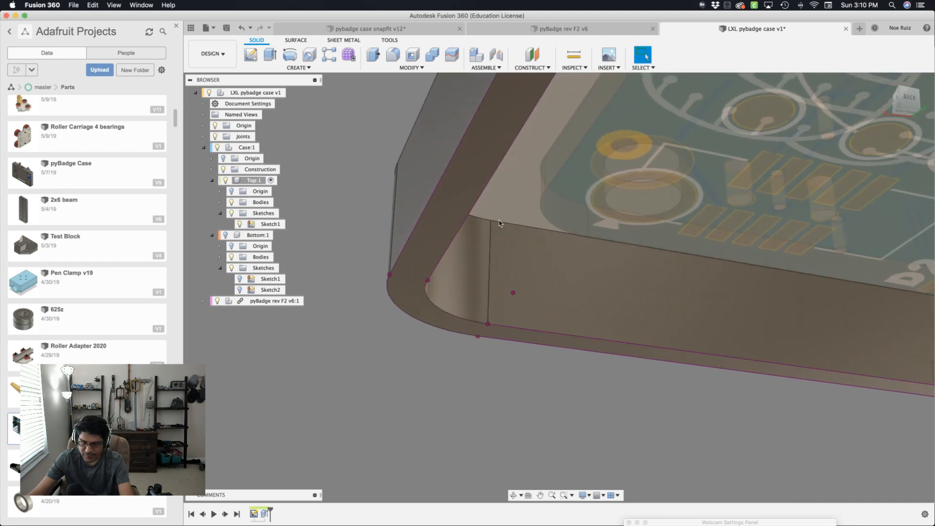
{"action": "key", "text": "e"}
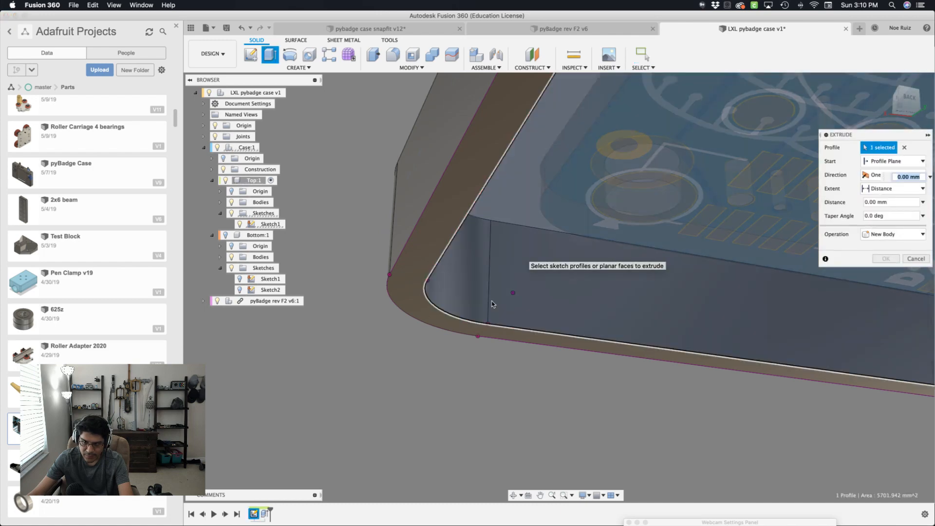
{"action": "left_click", "coordinate": [493, 287]}
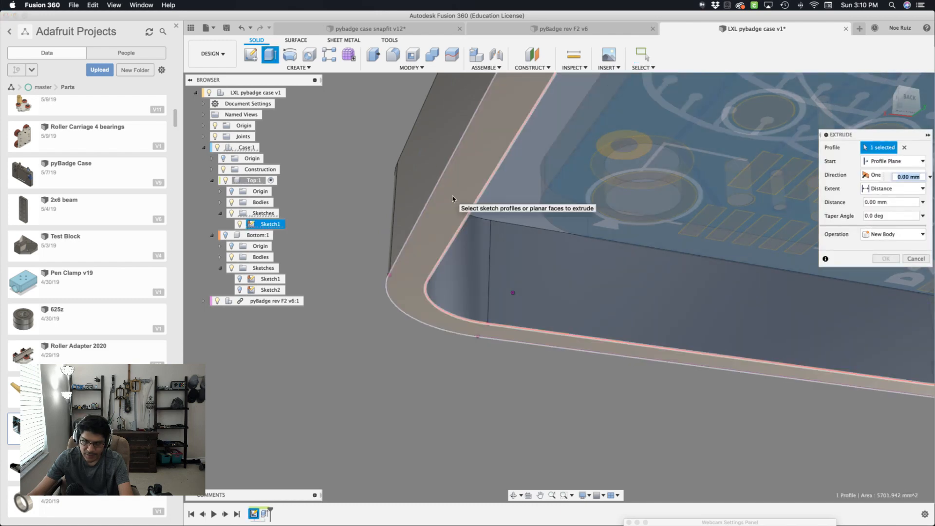
{"action": "left_click", "coordinate": [417, 295]}
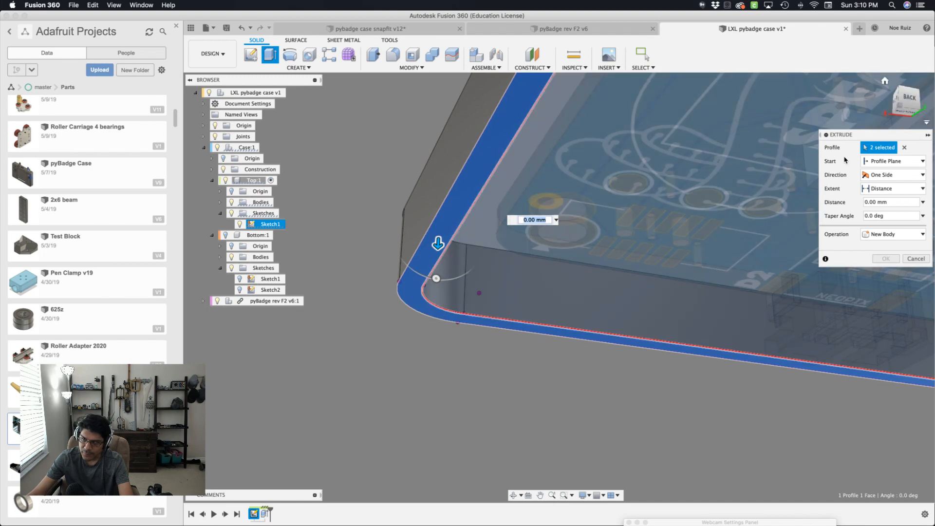
{"action": "middle_click_drag", "start_coordinate": [399, 191], "coordinate": [798, 174], "text": "shift"}
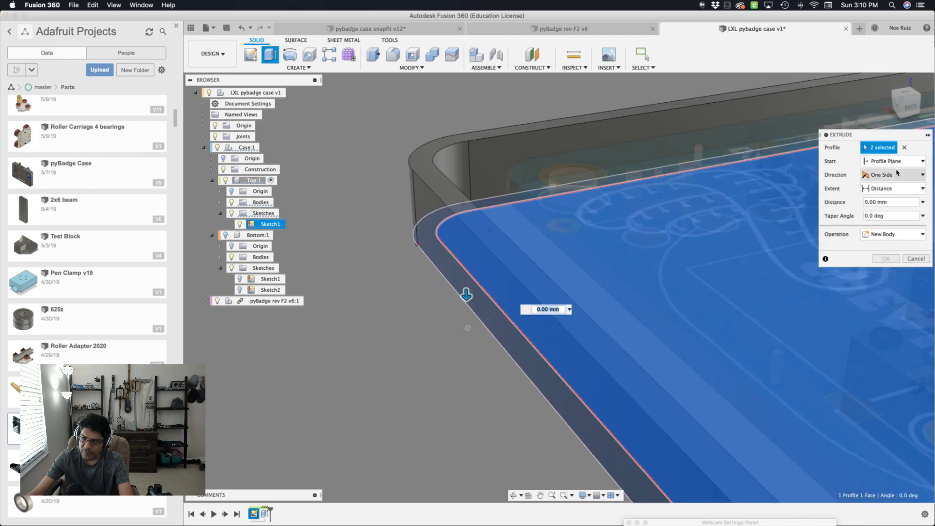
{"action": "left_click", "coordinate": [899, 162]}
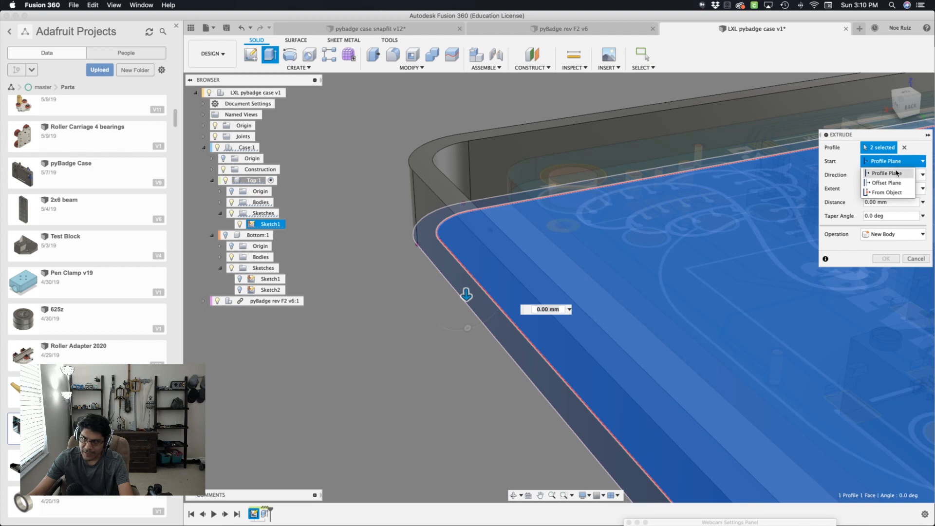
{"action": "left_click", "coordinate": [885, 192]}
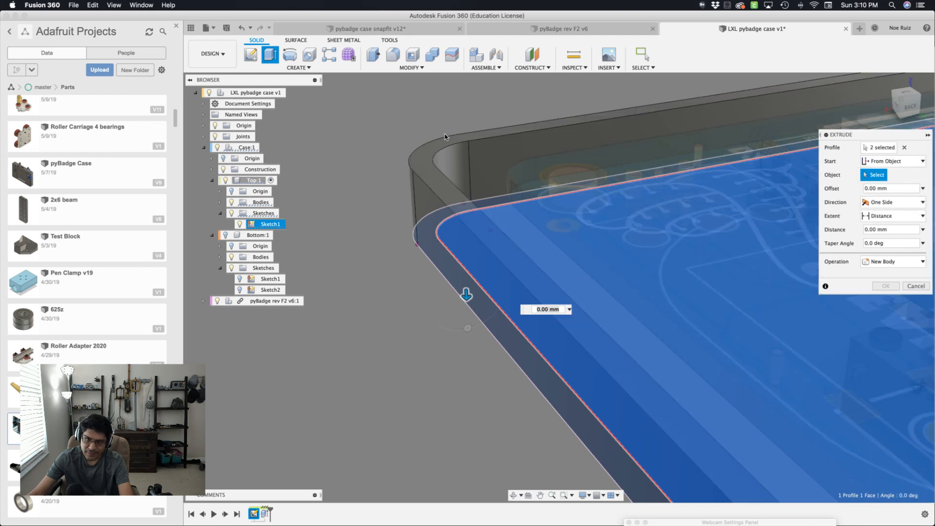
{"action": "left_click", "coordinate": [439, 147]}
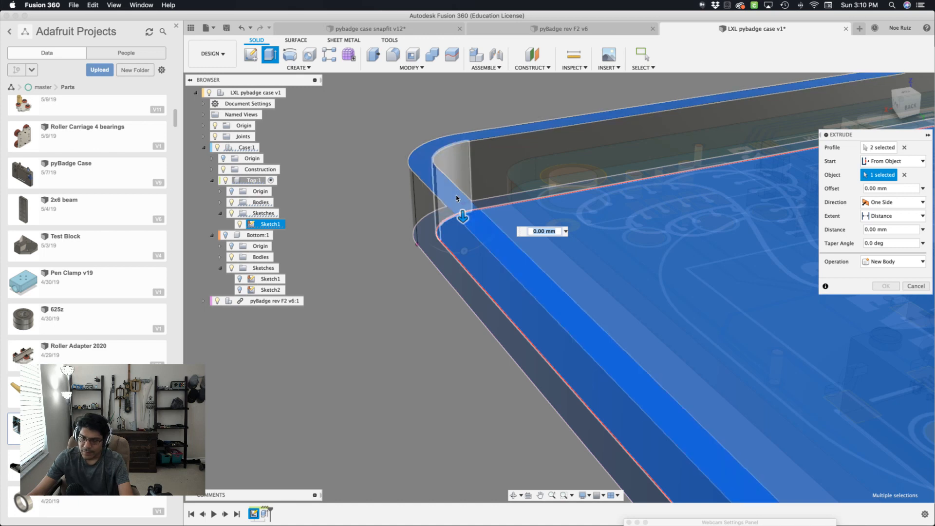
Extrude the cover by a distance of -thickness and join it to the Top component's walls
{"action": "left_click_drag", "start_coordinate": [462, 217], "coordinate": [462, 205]}
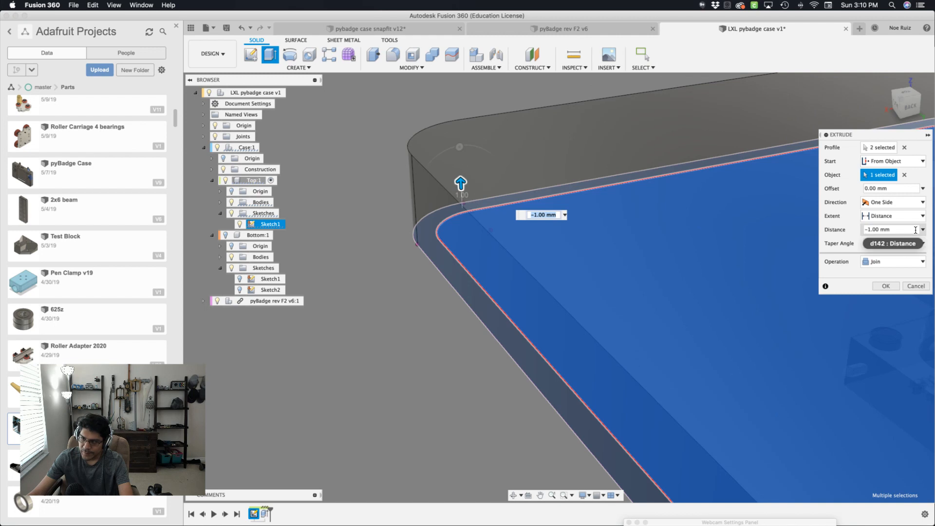
{"action": "left_click", "coordinate": [916, 230]}
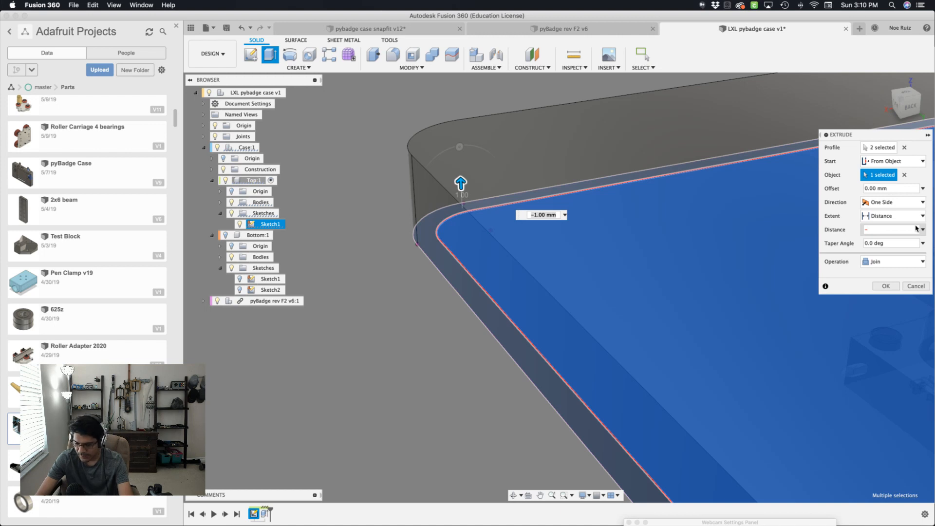
{"action": "type", "text": "thick"}
{"action": "key", "text": "Return"}
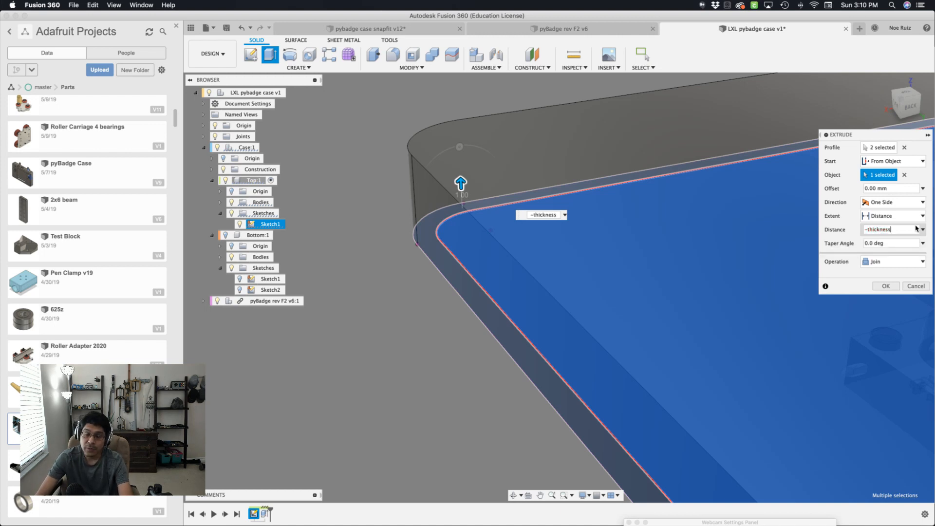
{"action": "key", "text": "Return"}
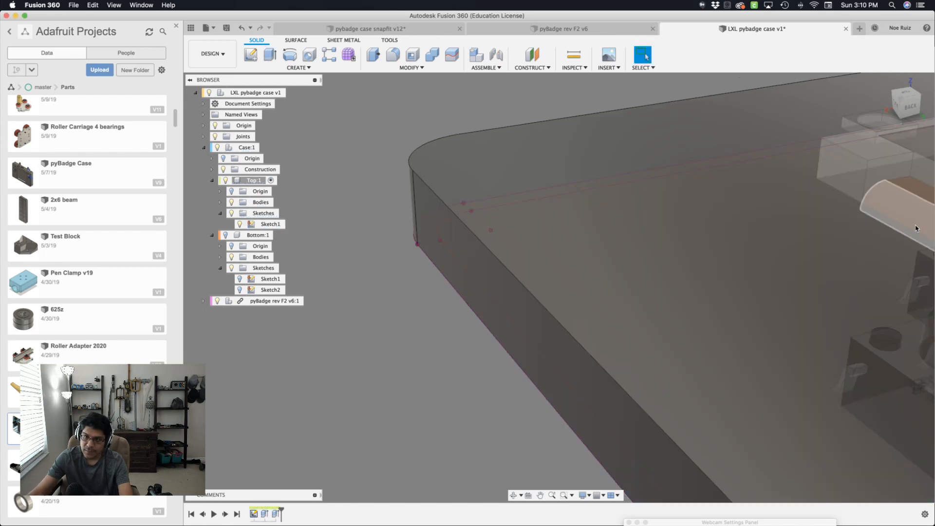
Hide the Top component's Sketch1 and return to the home view of the case
{"action": "scroll", "coordinate": [518, 367], "scroll_direction": "down", "scroll_amount": 3}
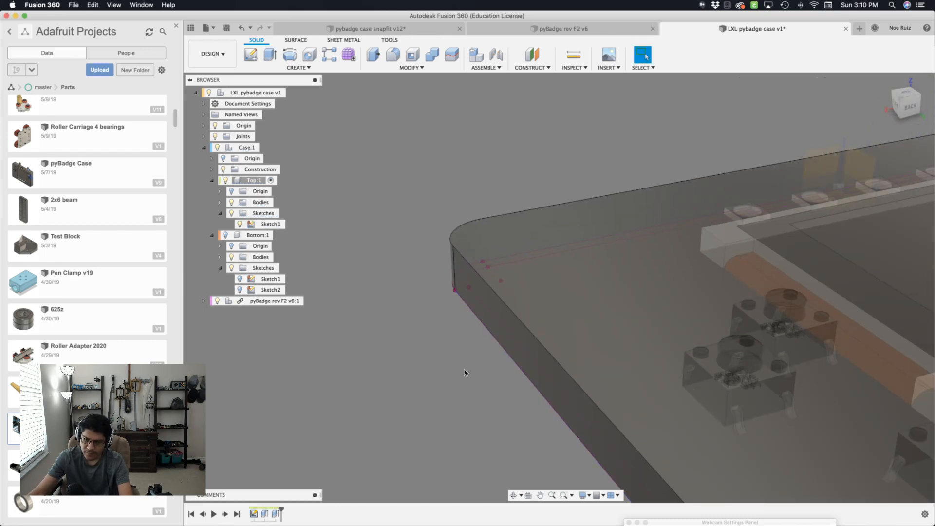
{"action": "middle_click_drag", "start_coordinate": [464, 371], "coordinate": [291, 263], "text": "shift"}
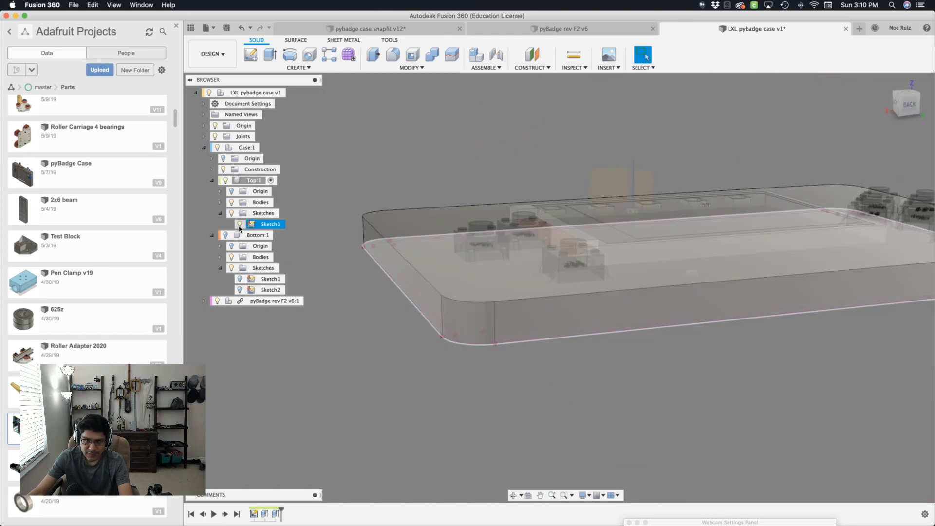
{"action": "left_click", "coordinate": [885, 80]}
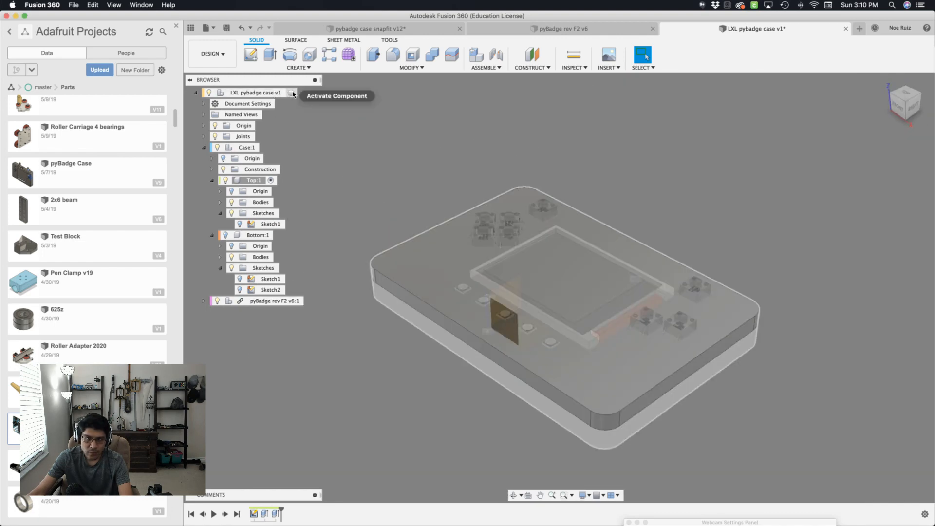
Activate the root component, then hide its Origin and show the Bottom component
{"action": "left_click", "coordinate": [292, 94]}
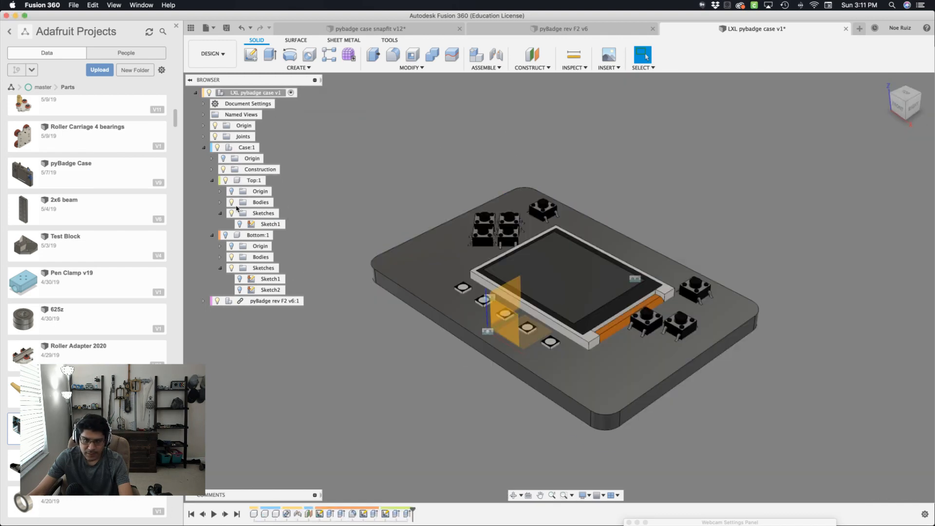
{"action": "left_click", "coordinate": [215, 127]}
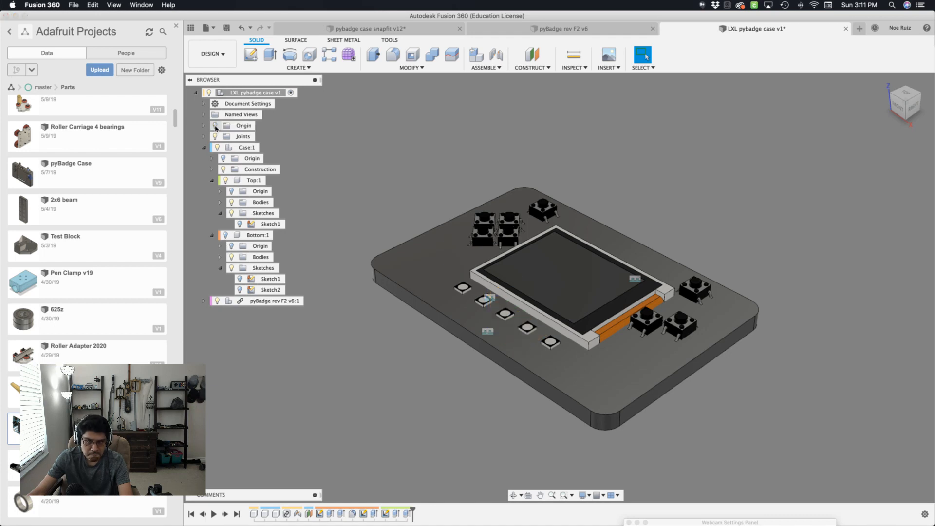
{"action": "left_click", "coordinate": [226, 235]}
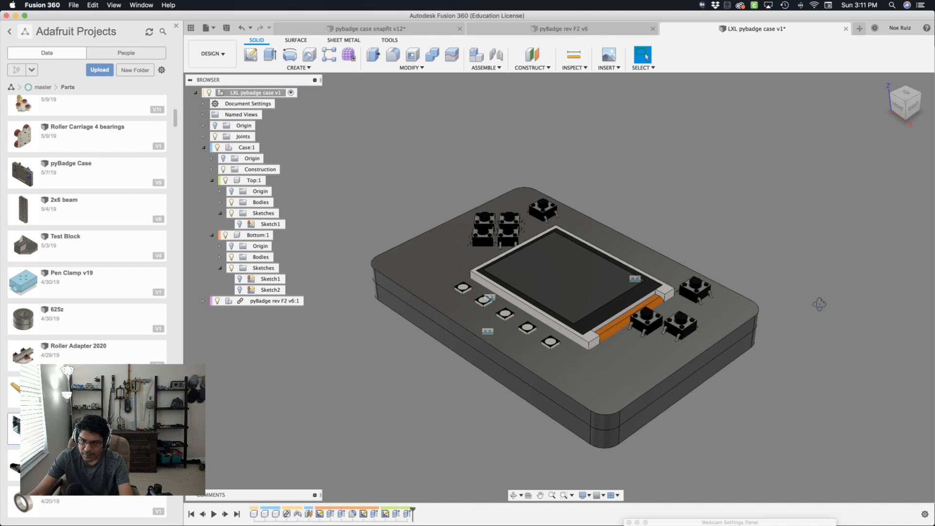
{"action": "middle_click_drag", "start_coordinate": [820, 304], "coordinate": [770, 326], "text": "shift"}
{"action": "key", "text": "Escape"}
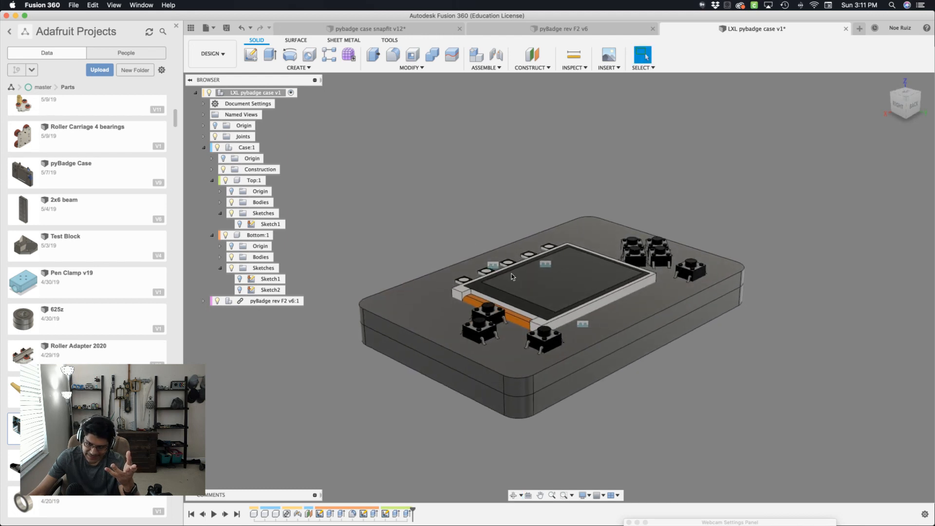
Construct a midplane between the two short end faces of the Top component and enlarge the plane beyond the case
{"action": "left_click", "coordinate": [581, 69]}
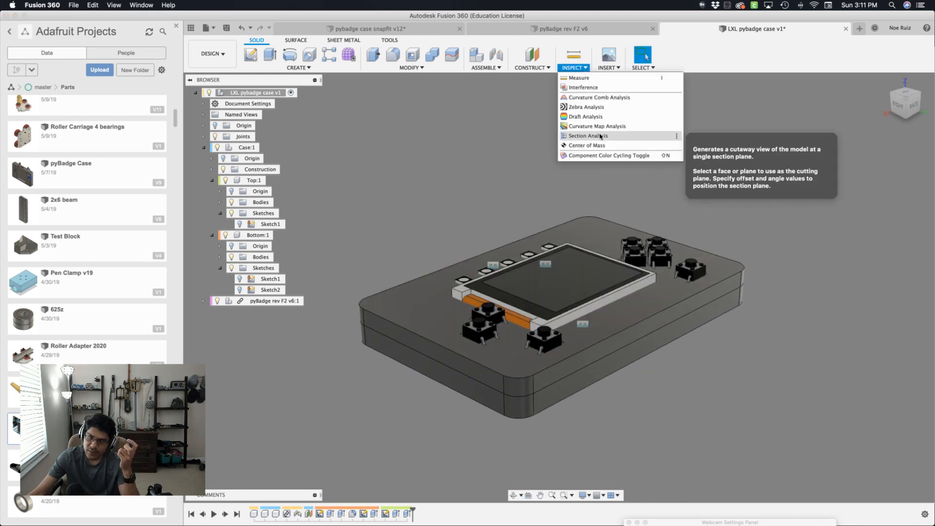
{"action": "left_click", "coordinate": [516, 131]}
{"action": "left_click", "coordinate": [549, 69]}
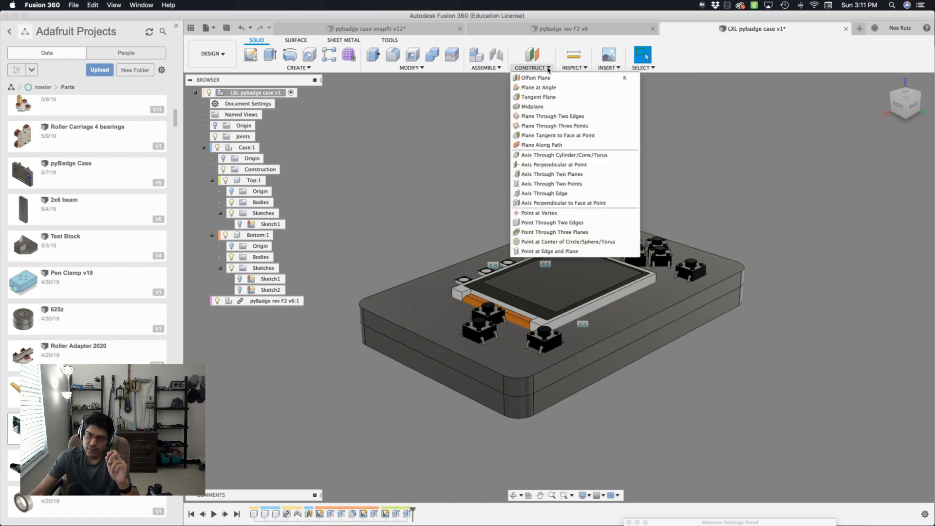
{"action": "left_click", "coordinate": [530, 107]}
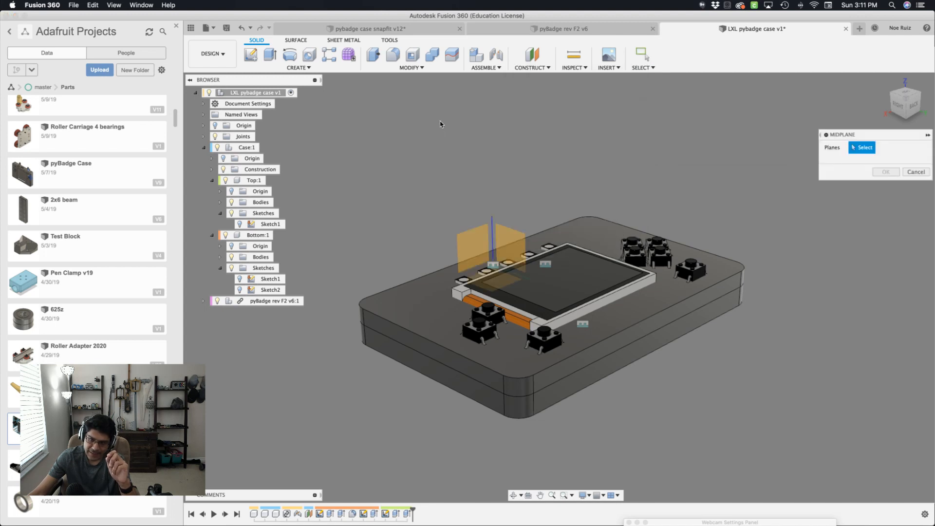
{"action": "left_click", "coordinate": [424, 344]}
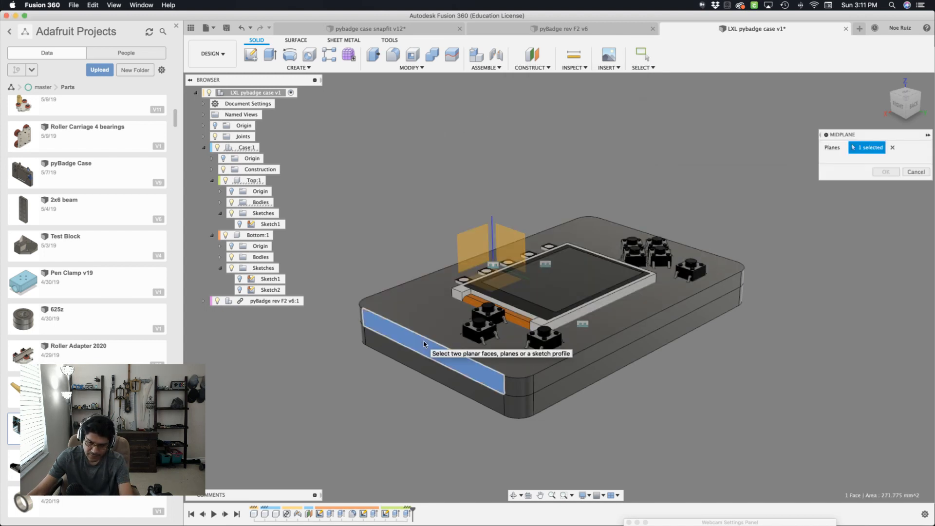
{"action": "middle_click_drag", "start_coordinate": [656, 190], "coordinate": [570, 202], "text": "shift"}
{"action": "left_click", "coordinate": [643, 352]}
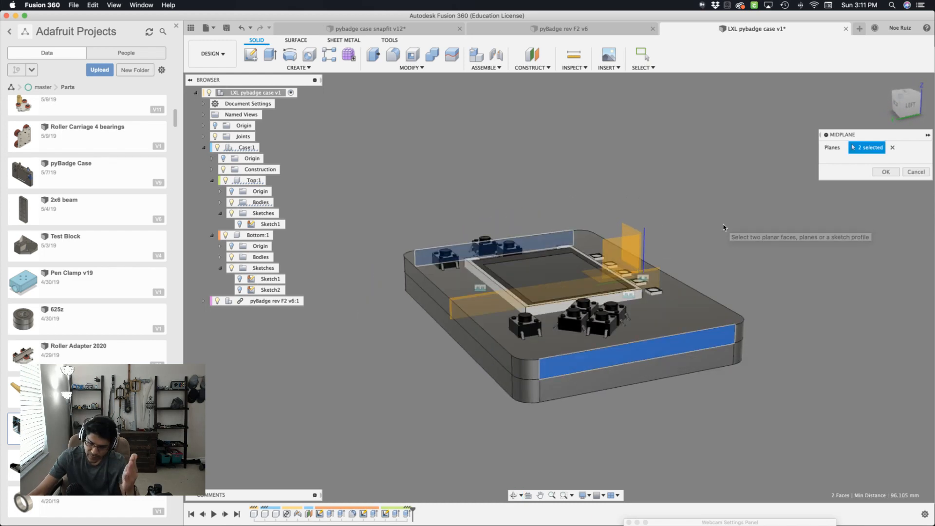
{"action": "left_click", "coordinate": [885, 171]}
{"action": "scroll", "coordinate": [452, 297], "scroll_direction": "down", "scroll_amount": 3}
{"action": "left_click_drag", "start_coordinate": [452, 298], "coordinate": [436, 368]}
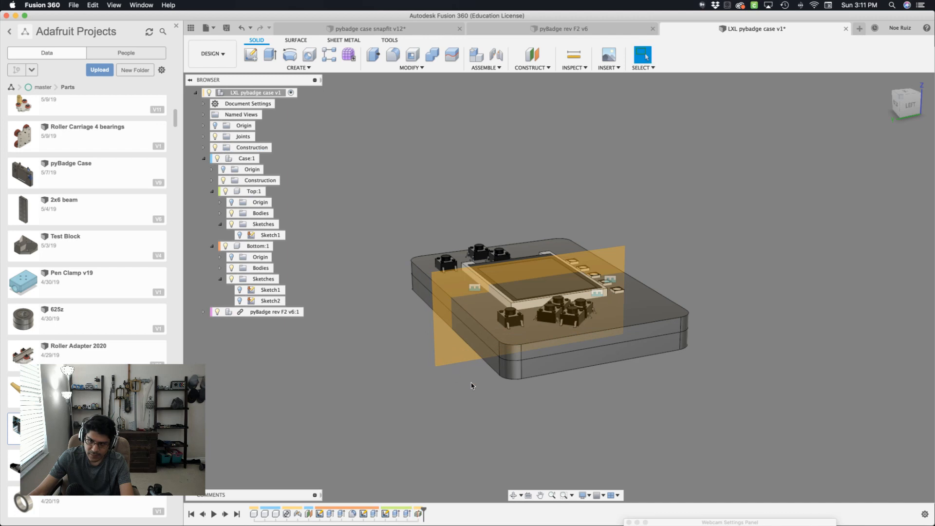
Create a section analysis of the case on the midplane at 0.00 mm distance, with component colors and hatching
{"action": "middle_click_drag", "start_coordinate": [777, 378], "coordinate": [788, 389], "text": "shift"}
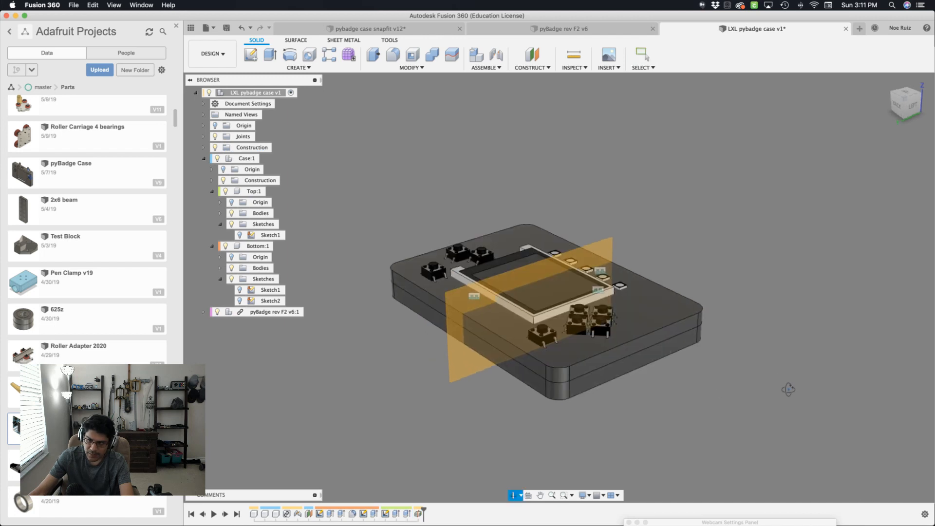
{"action": "left_click", "coordinate": [597, 253]}
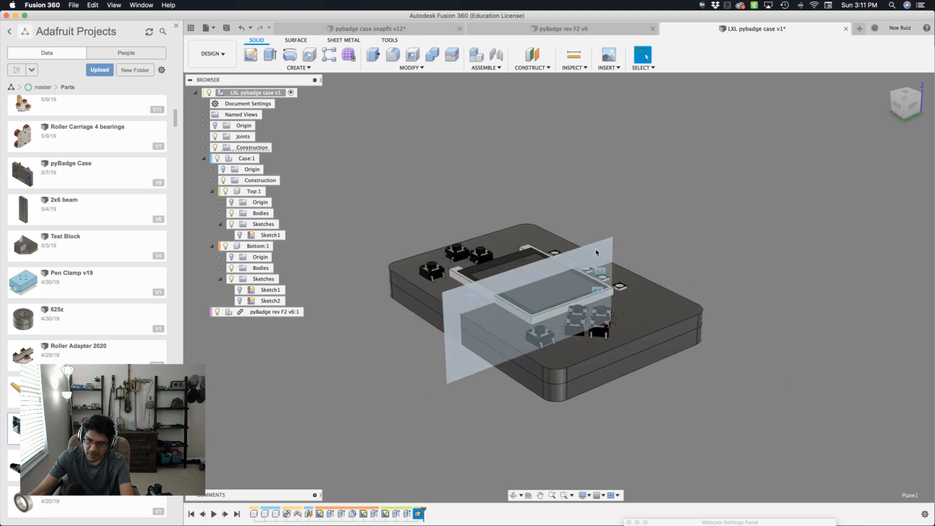
{"action": "left_click", "coordinate": [576, 68]}
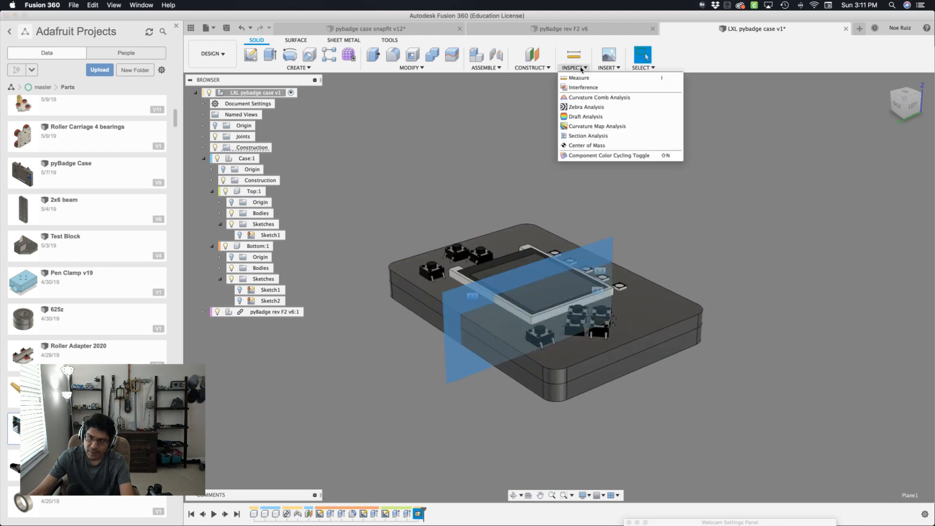
{"action": "left_click", "coordinate": [591, 135]}
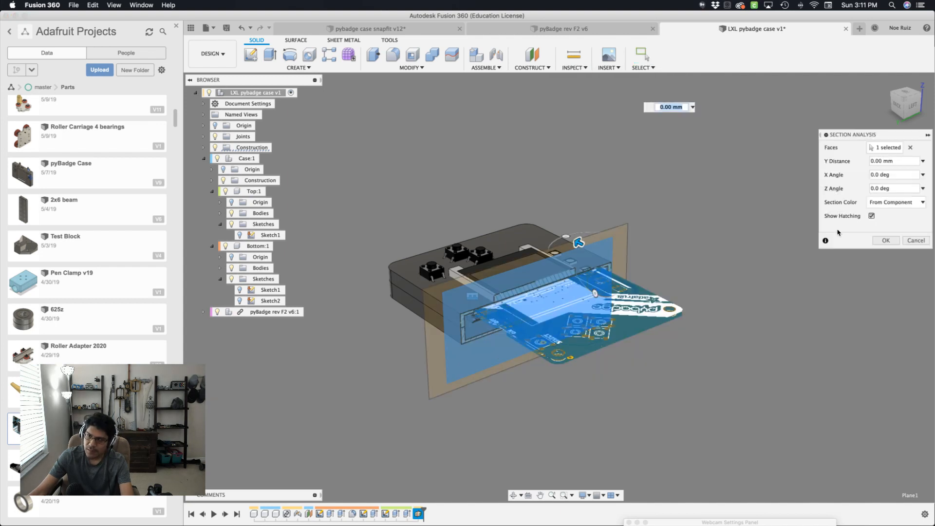
{"action": "left_click", "coordinate": [885, 239]}
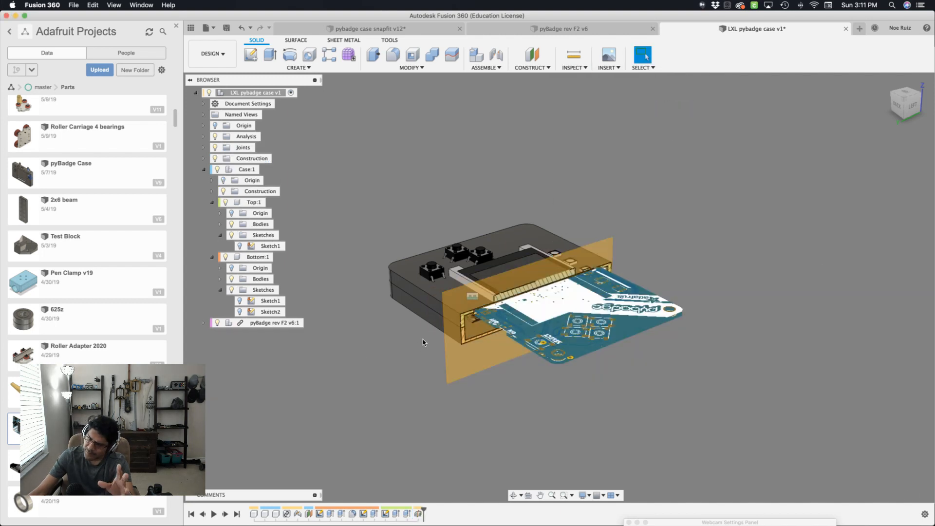
Hide the midplane and examine the sectioned case walls and cover around the board
{"action": "scroll", "coordinate": [441, 359], "scroll_direction": "up", "scroll_amount": 5}
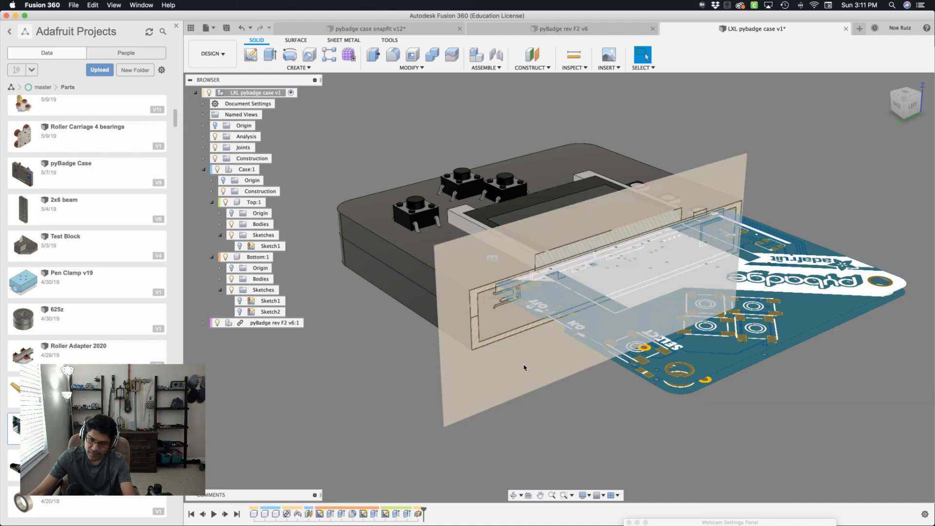
{"action": "left_click", "coordinate": [508, 395]}
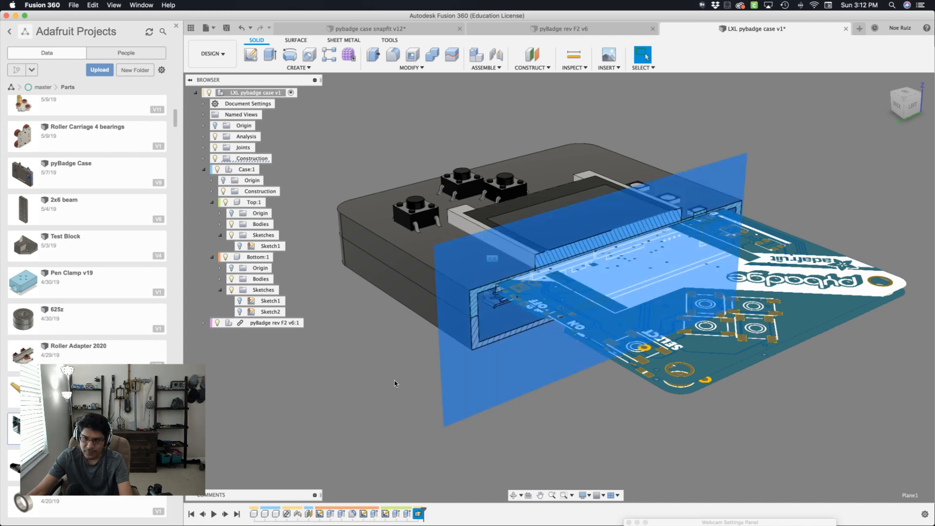
{"action": "left_click", "coordinate": [396, 383]}
{"action": "middle_click_drag", "start_coordinate": [395, 388], "coordinate": [550, 289], "text": "shift"}
{"action": "scroll", "coordinate": [444, 215], "scroll_direction": "down", "scroll_amount": 4}
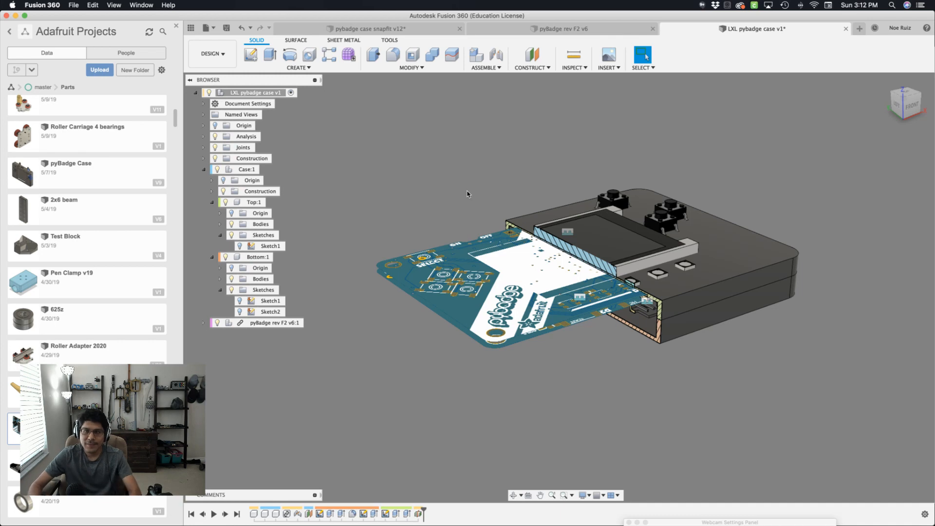
{"action": "key", "text": "super+Tab"}
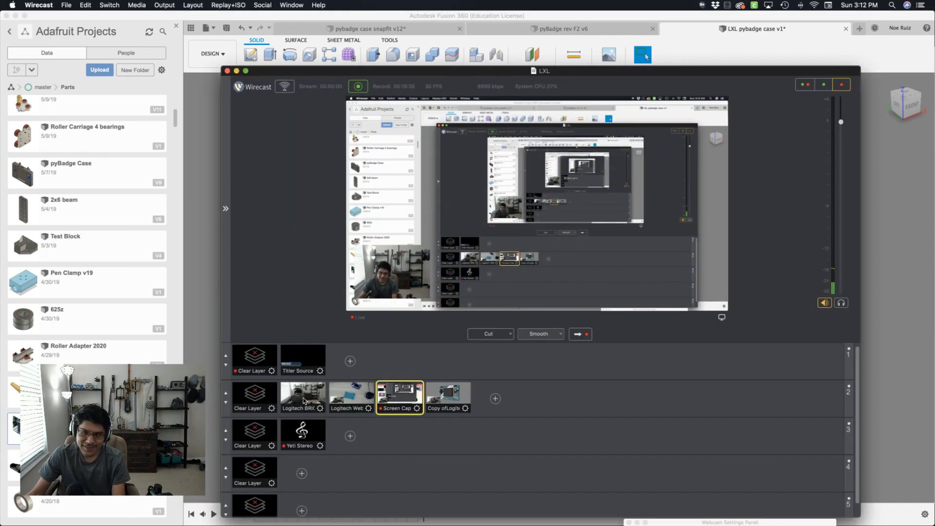
{"action": "left_click", "coordinate": [304, 399]}
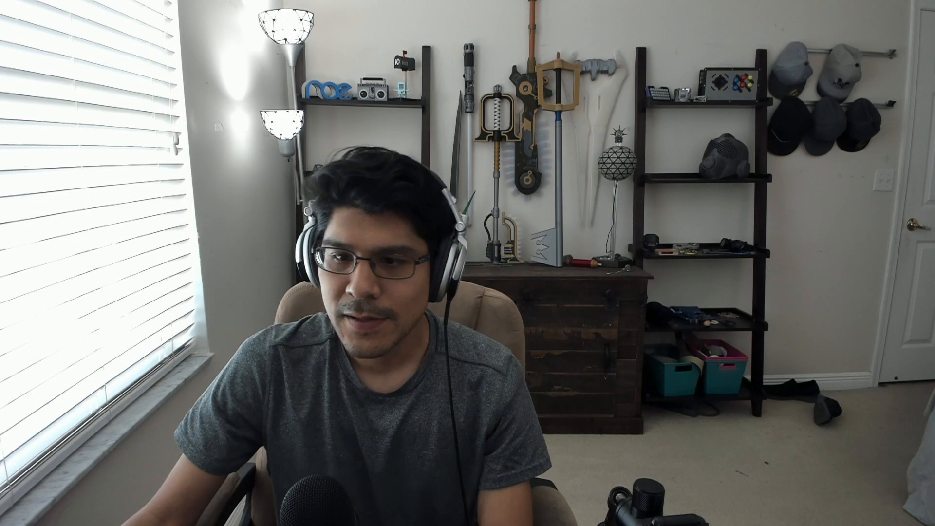